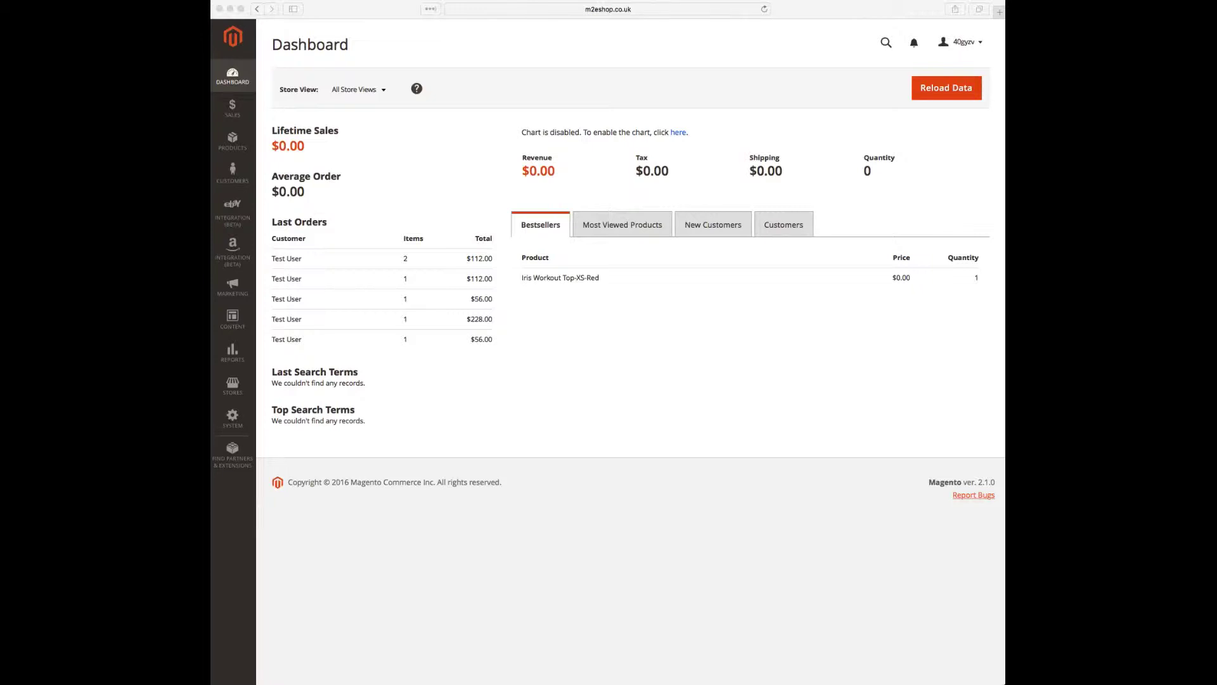
Open the eBay integration's configuration from the Magento dashboard.
{"action": "left_click", "coordinate": [232, 251]}
{"action": "left_click", "coordinate": [233, 212]}
{"action": "left_click", "coordinate": [232, 209]}
{"action": "left_click", "coordinate": [232, 209]}
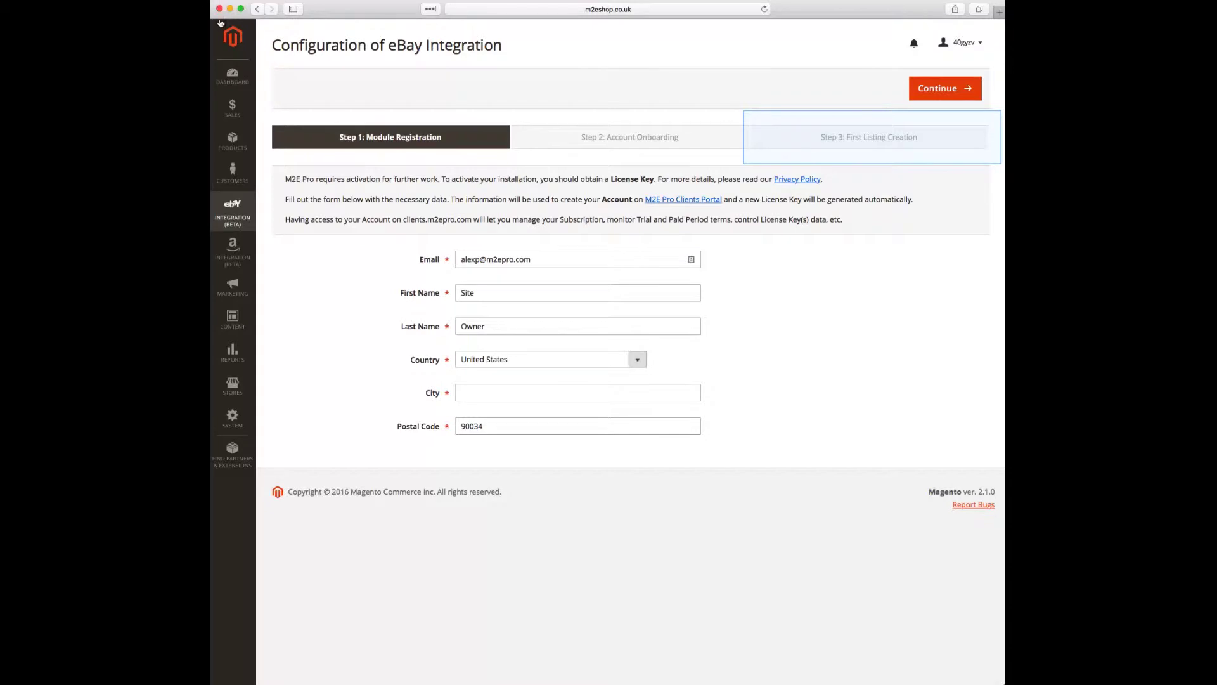
Complete the module registration by filling in the city, and grant M2E Pro access to the eBay account.
{"action": "type", "text": "riverside"}
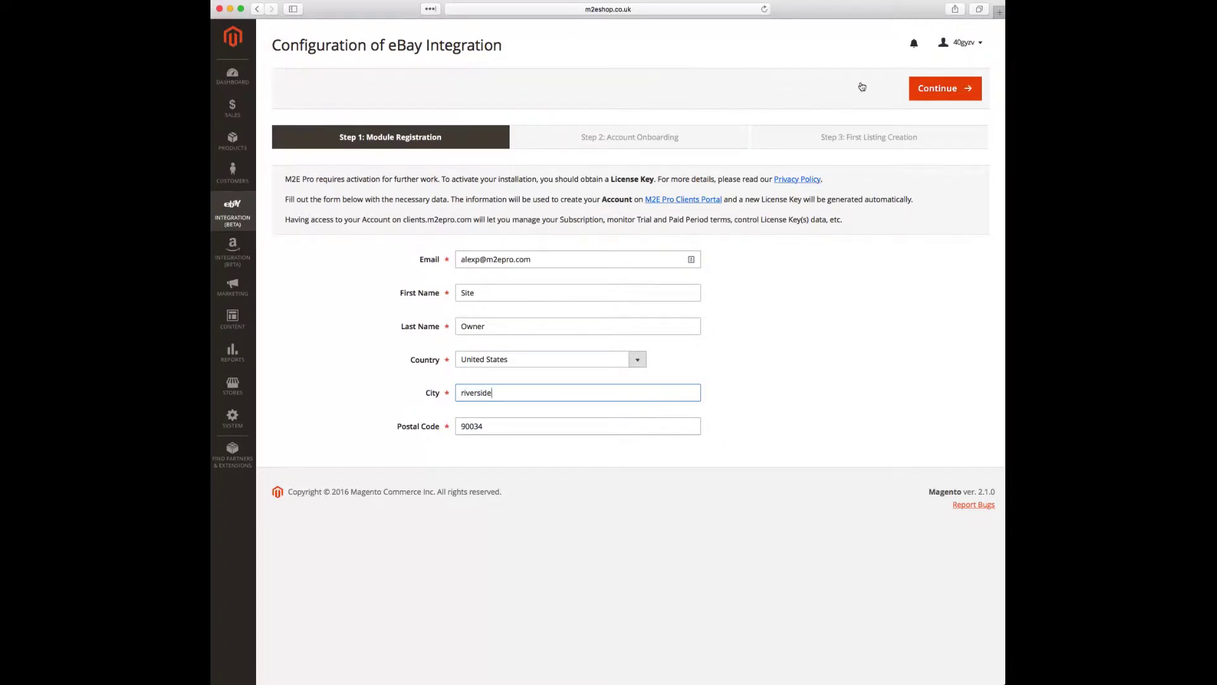
{"action": "left_click", "coordinate": [943, 96]}
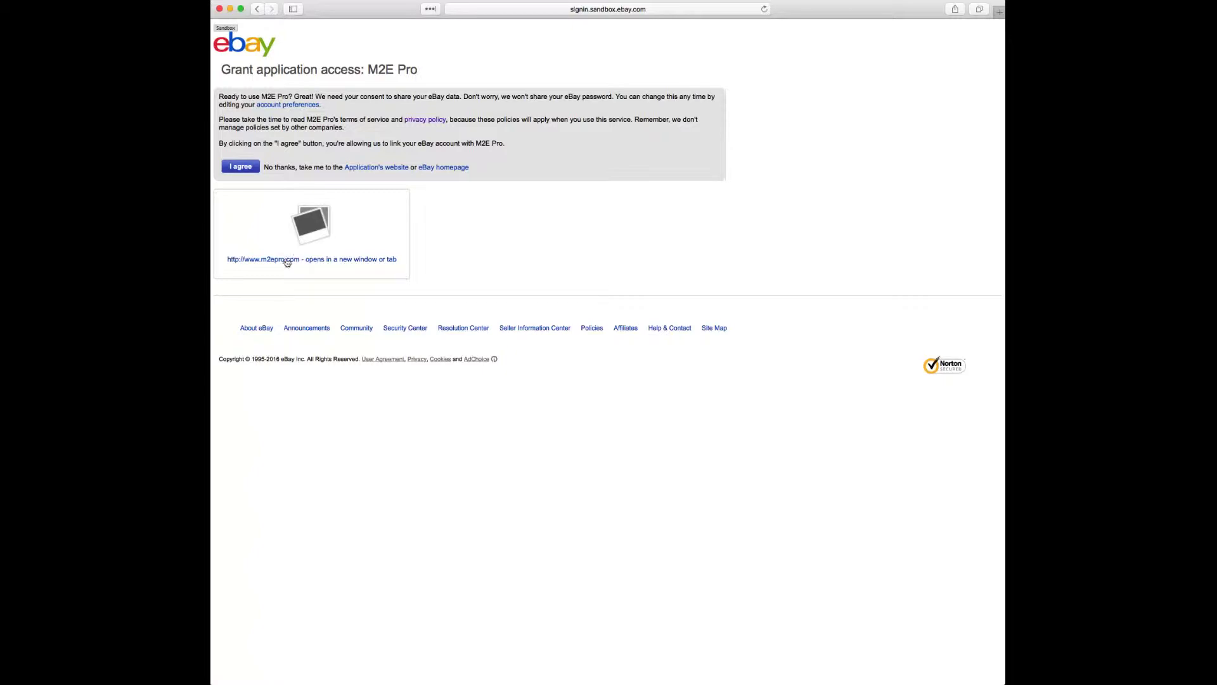
{"action": "left_click", "coordinate": [241, 166]}
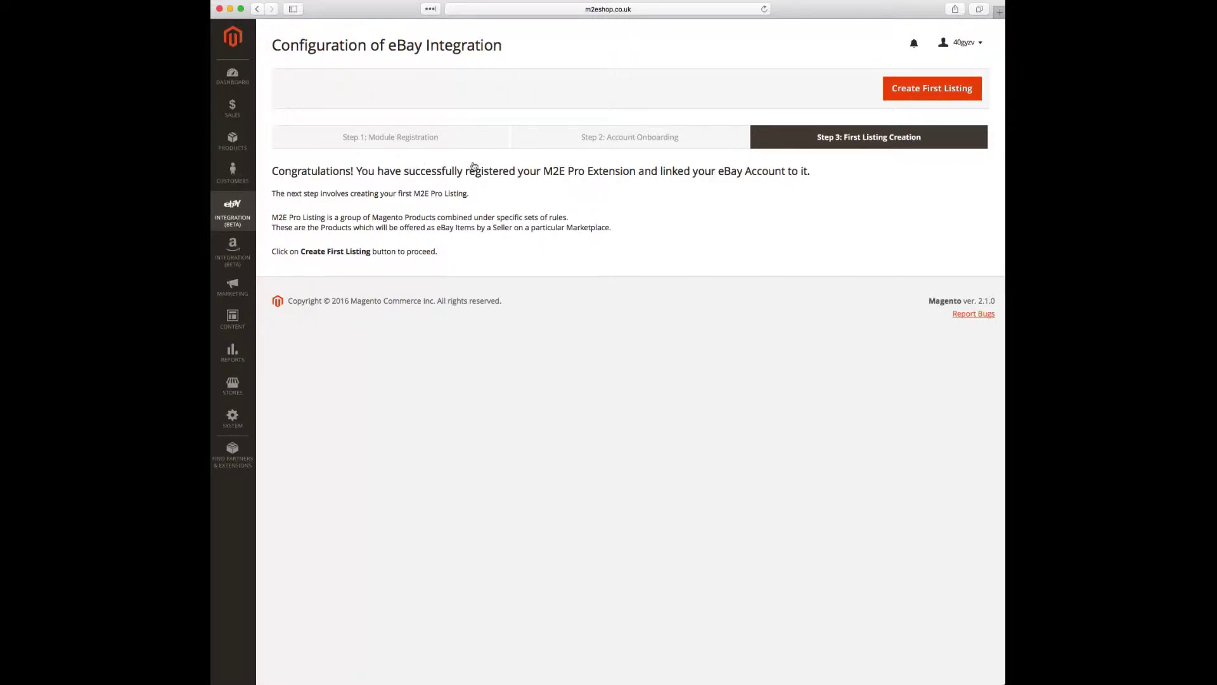
Start the first listing, titled clothing-us, with the United States marketplace and Default Store View, and proceed to the payment and shipping settings.
{"action": "left_click", "coordinate": [927, 89]}
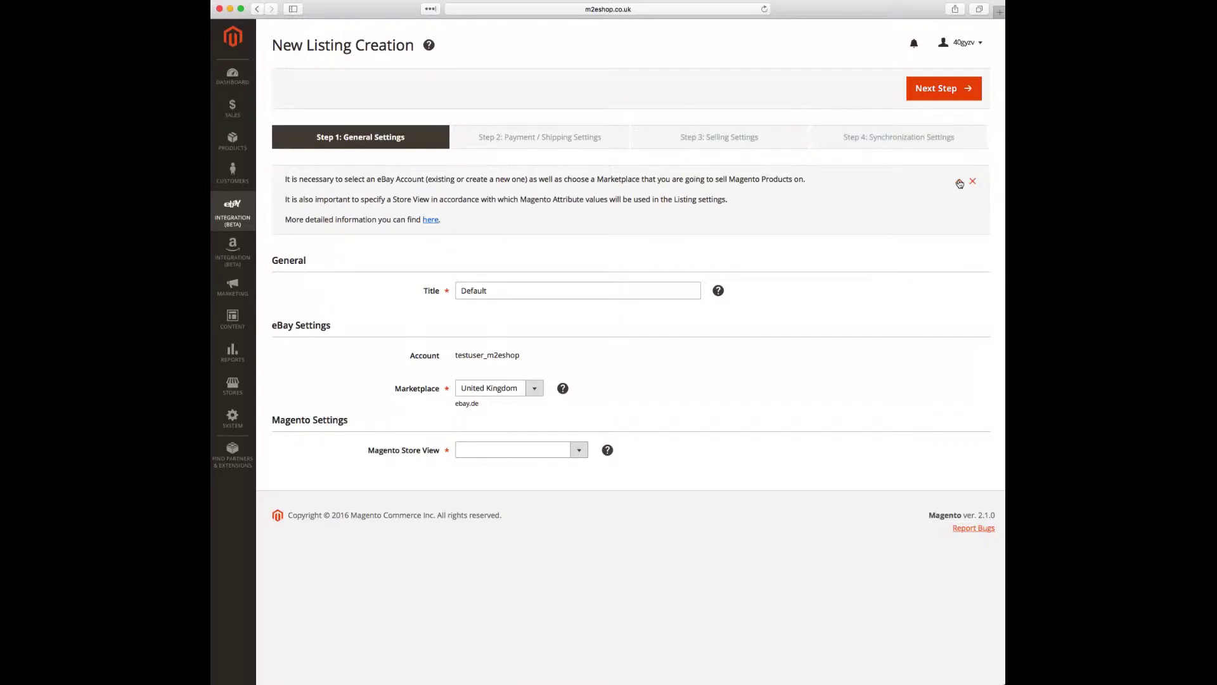
{"action": "type", "text": "cloth"}
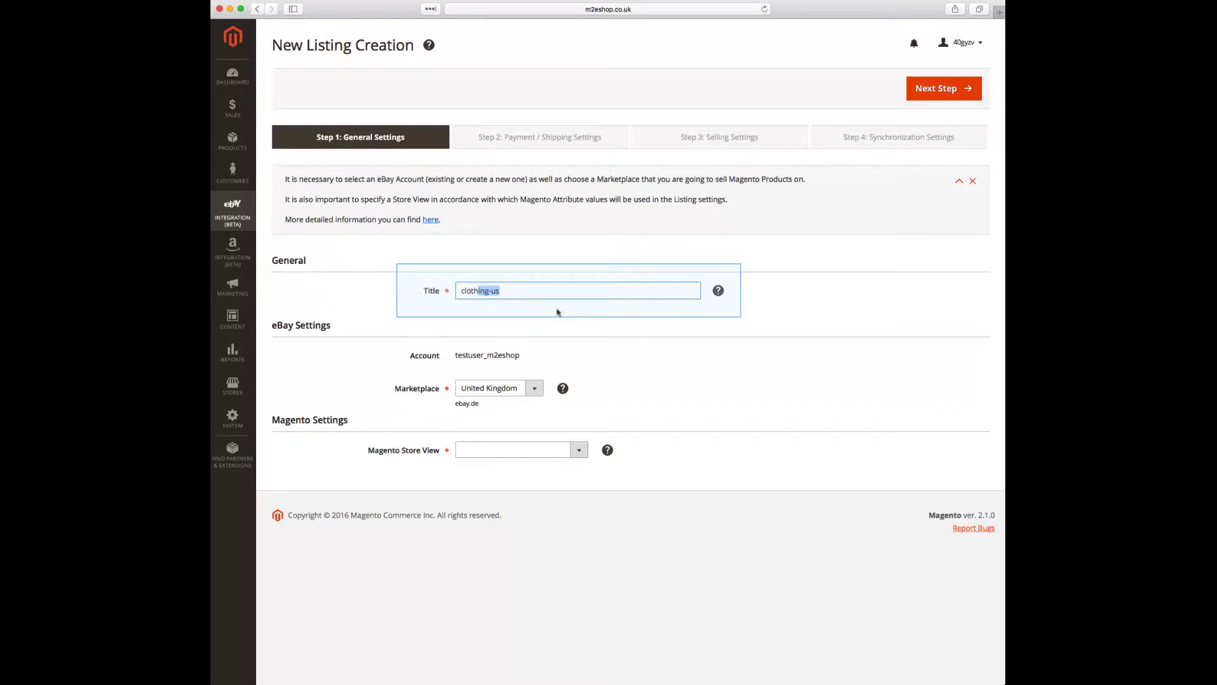
{"action": "key", "text": "Tab"}
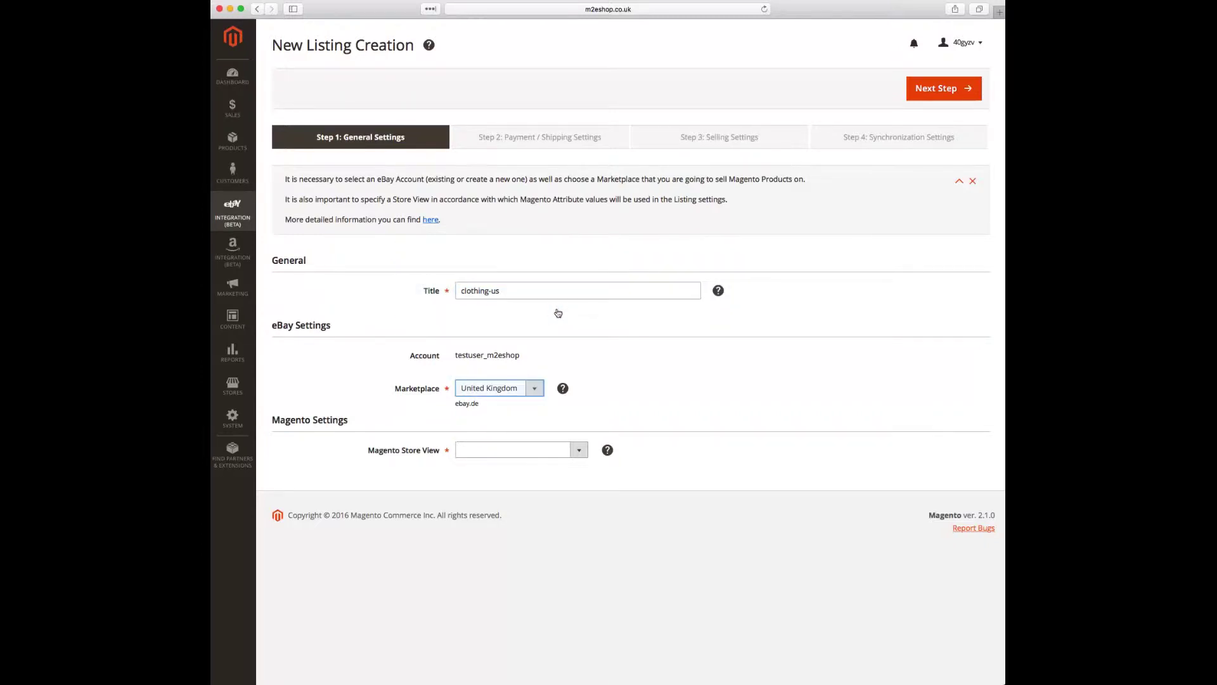
{"action": "left_click", "coordinate": [534, 388]}
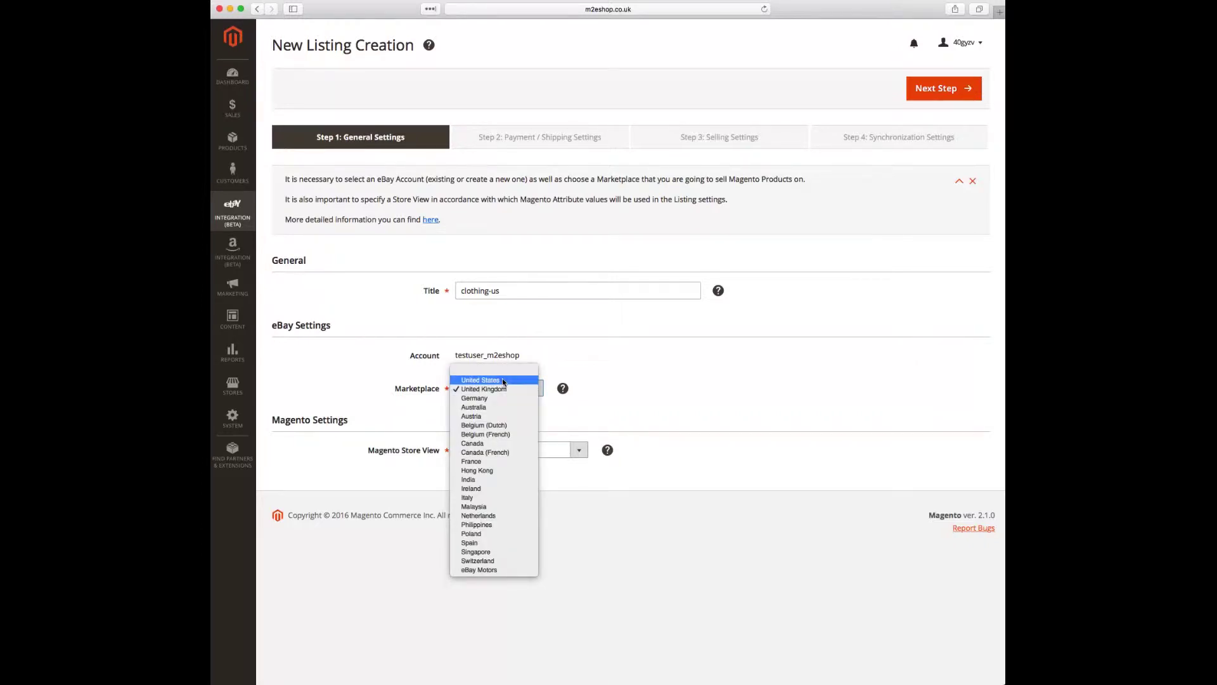
{"action": "left_click", "coordinate": [504, 381]}
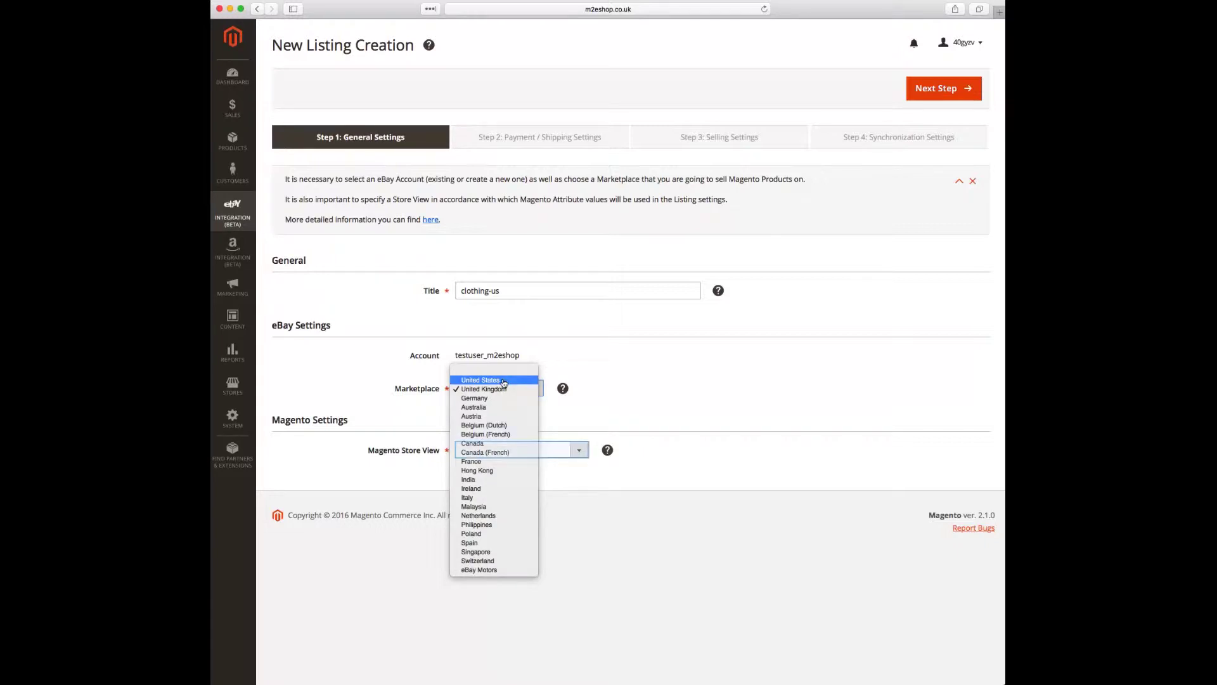
{"action": "left_click", "coordinate": [580, 448]}
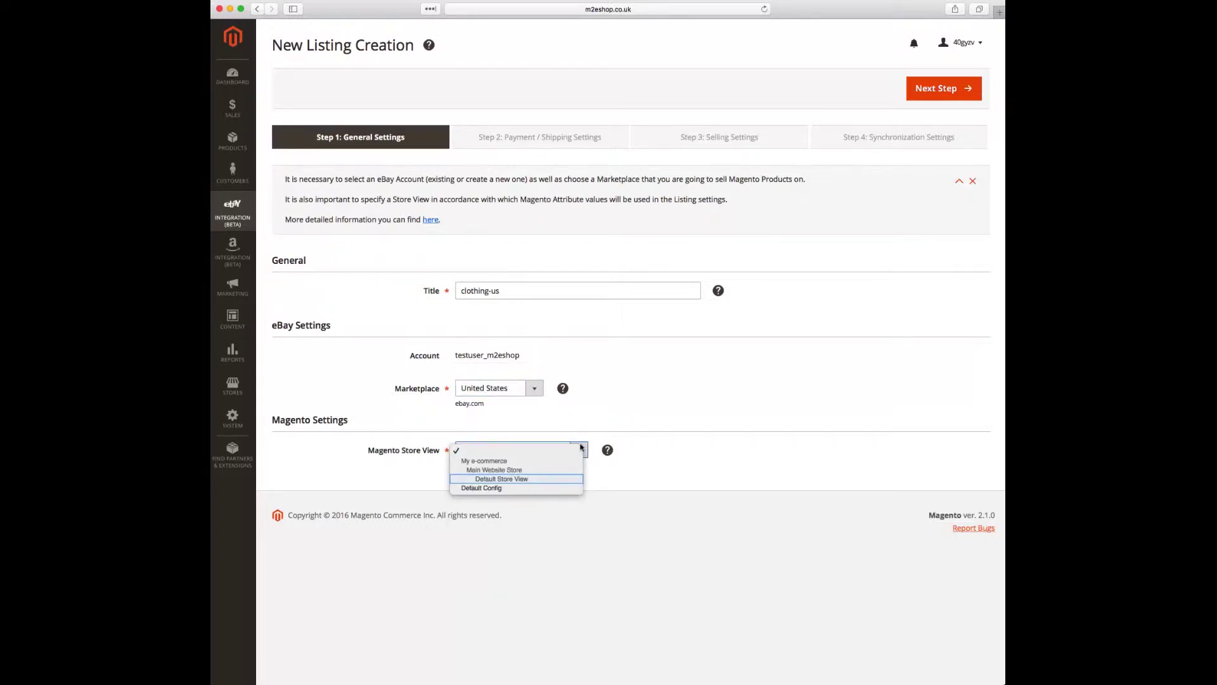
{"action": "left_click", "coordinate": [541, 479]}
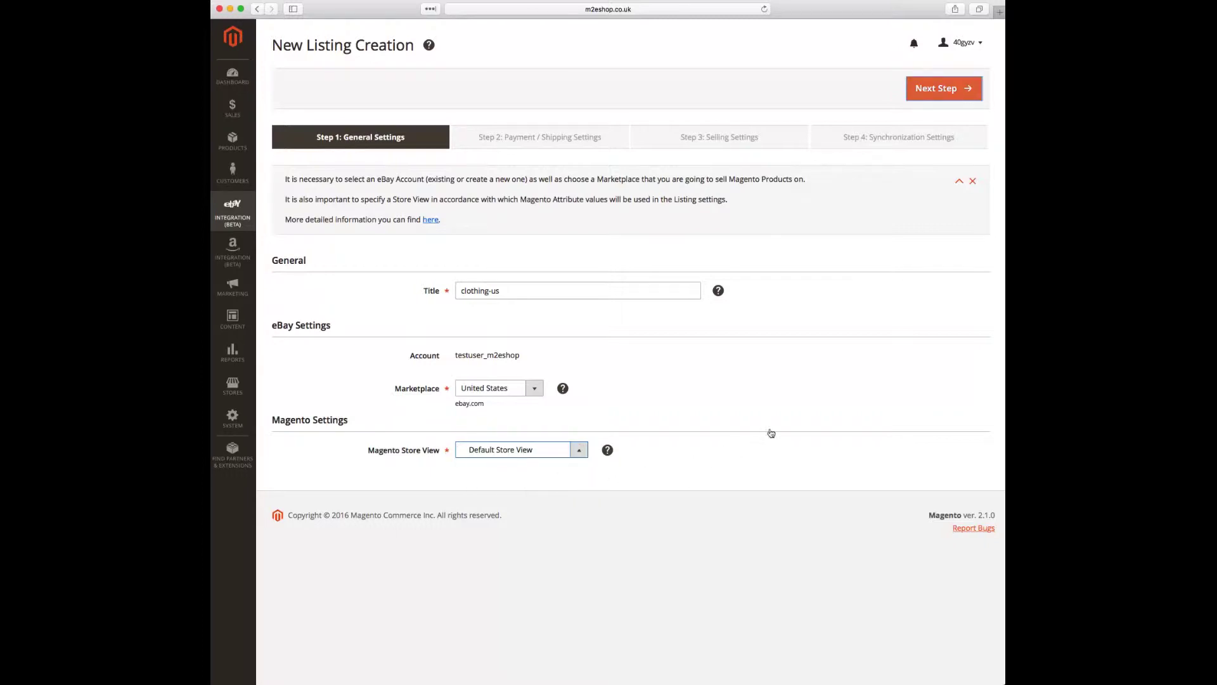
{"action": "left_click", "coordinate": [944, 88]}
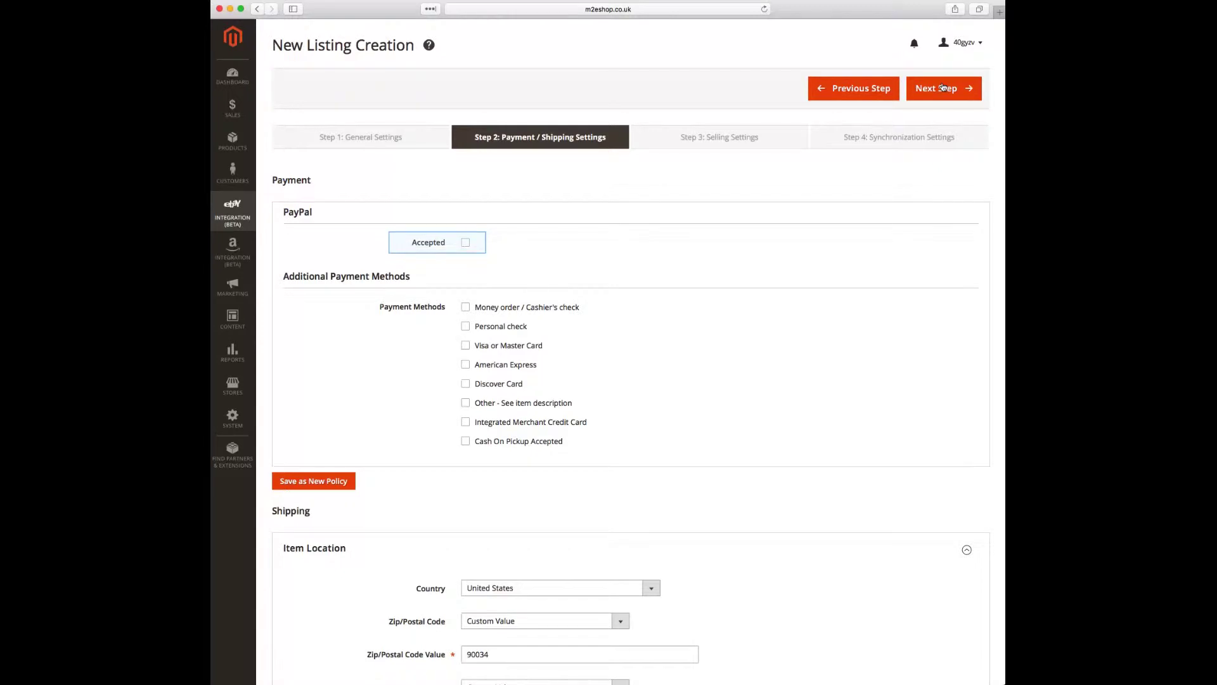
Accept PayPal with the payment e-mail filled in, and enable Cash On Pickup Accepted as an additional payment method.
{"action": "left_click", "coordinate": [465, 242]}
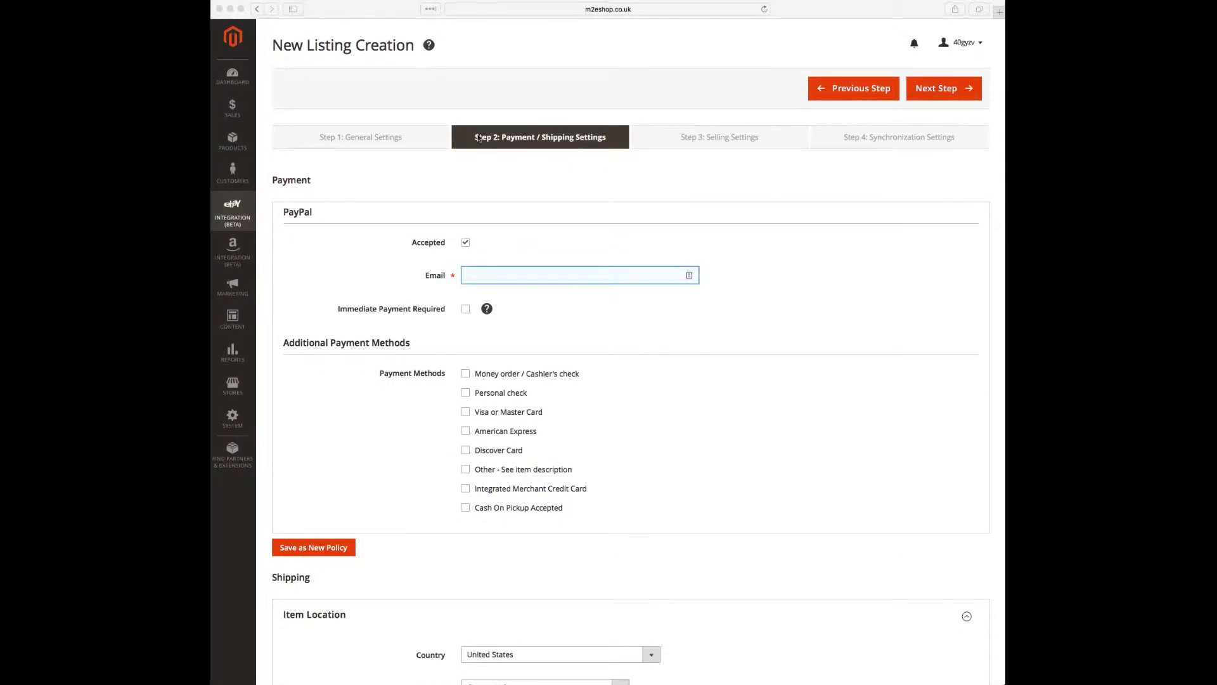
{"action": "left_click", "coordinate": [506, 278]}
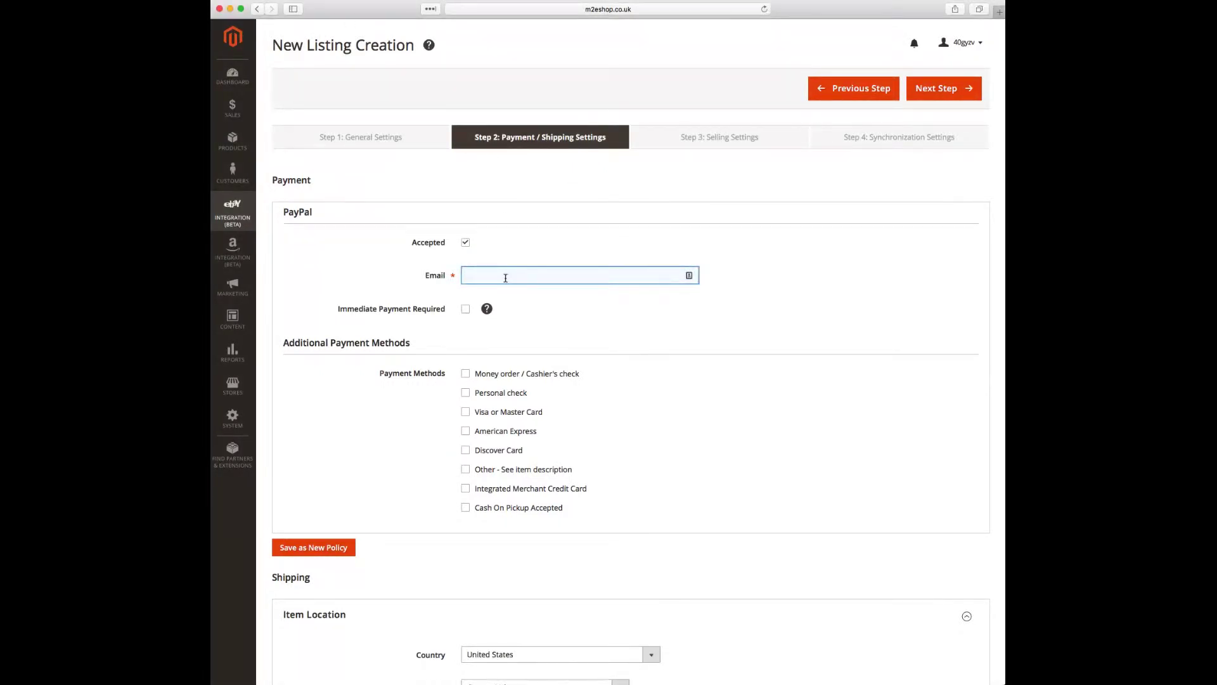
{"action": "left_click", "coordinate": [499, 276]}
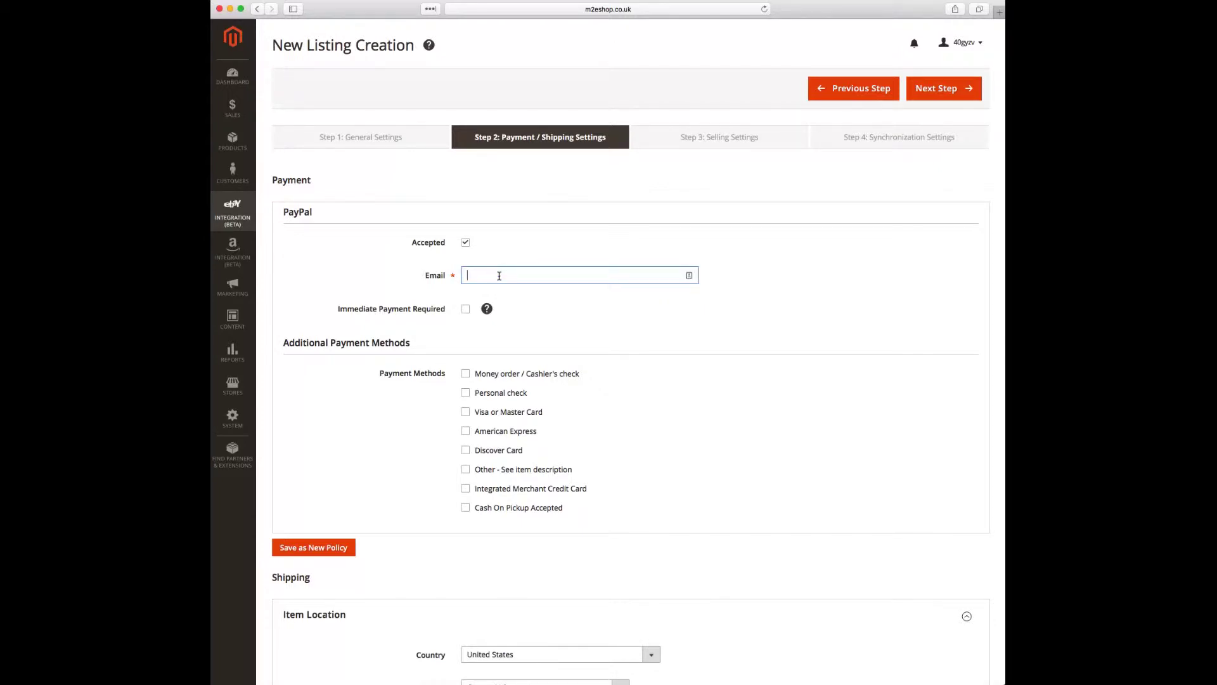
{"action": "key", "text": "super+v"}
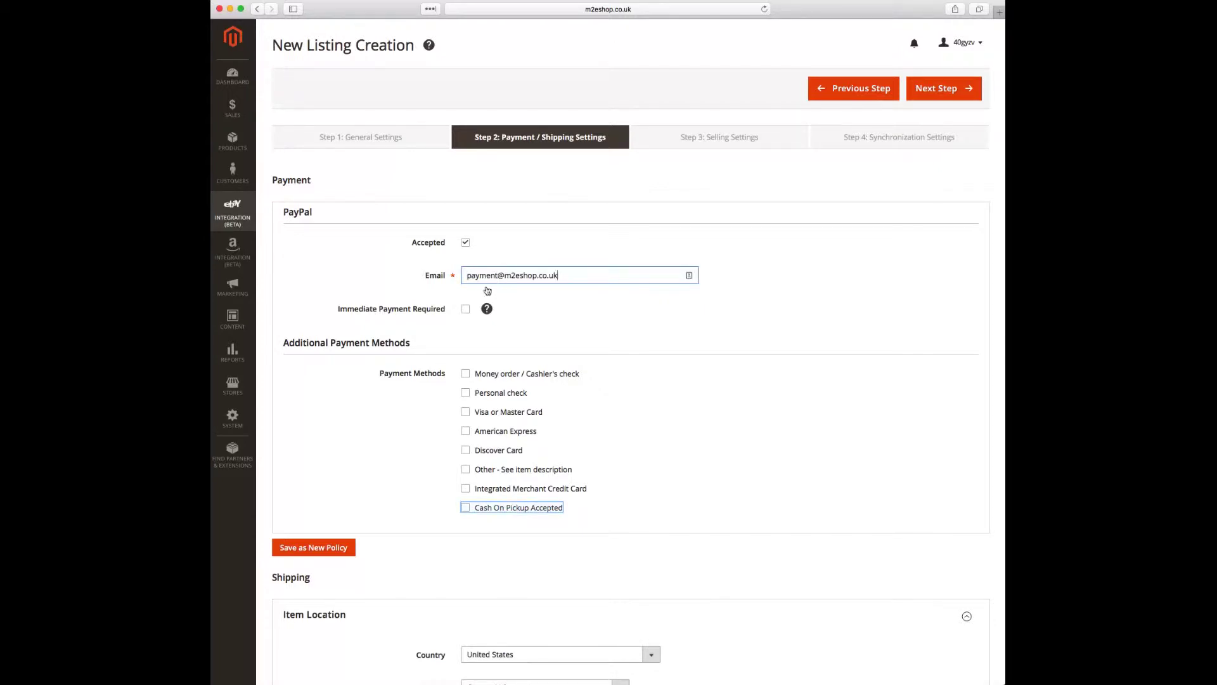
{"action": "left_click", "coordinate": [467, 509]}
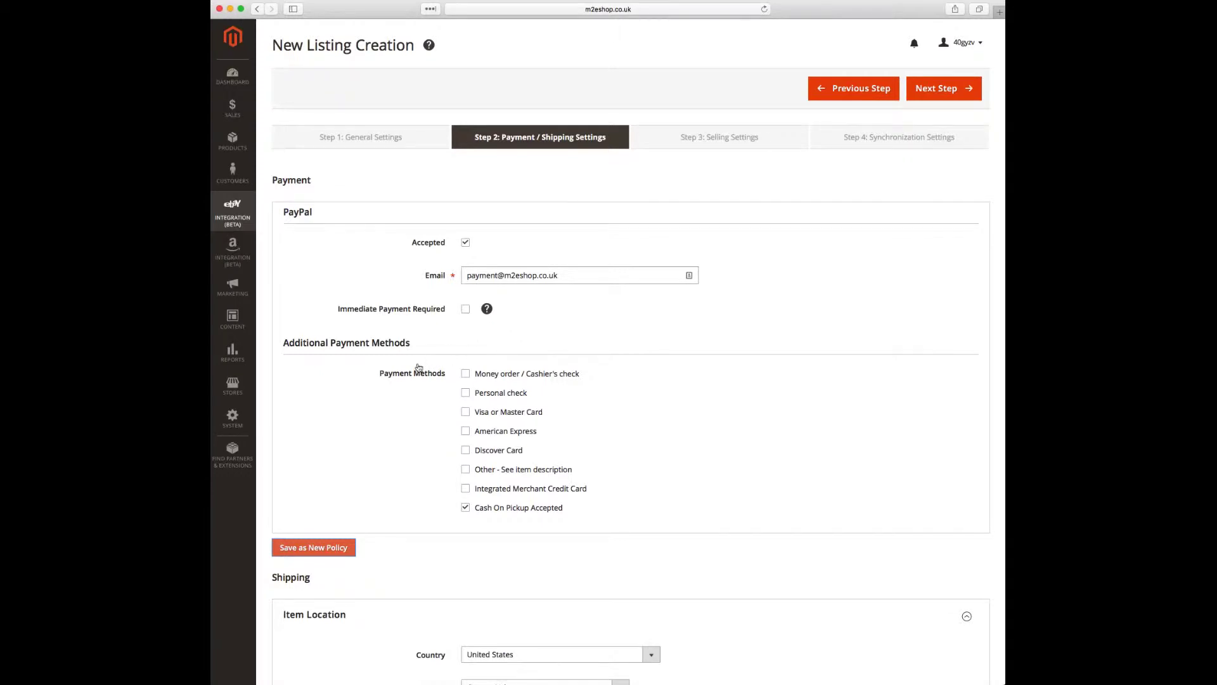
Save the payment settings as a new policy titled clothing-US-payment-cash-on-delivery-PayPal.
{"action": "left_click", "coordinate": [341, 548]}
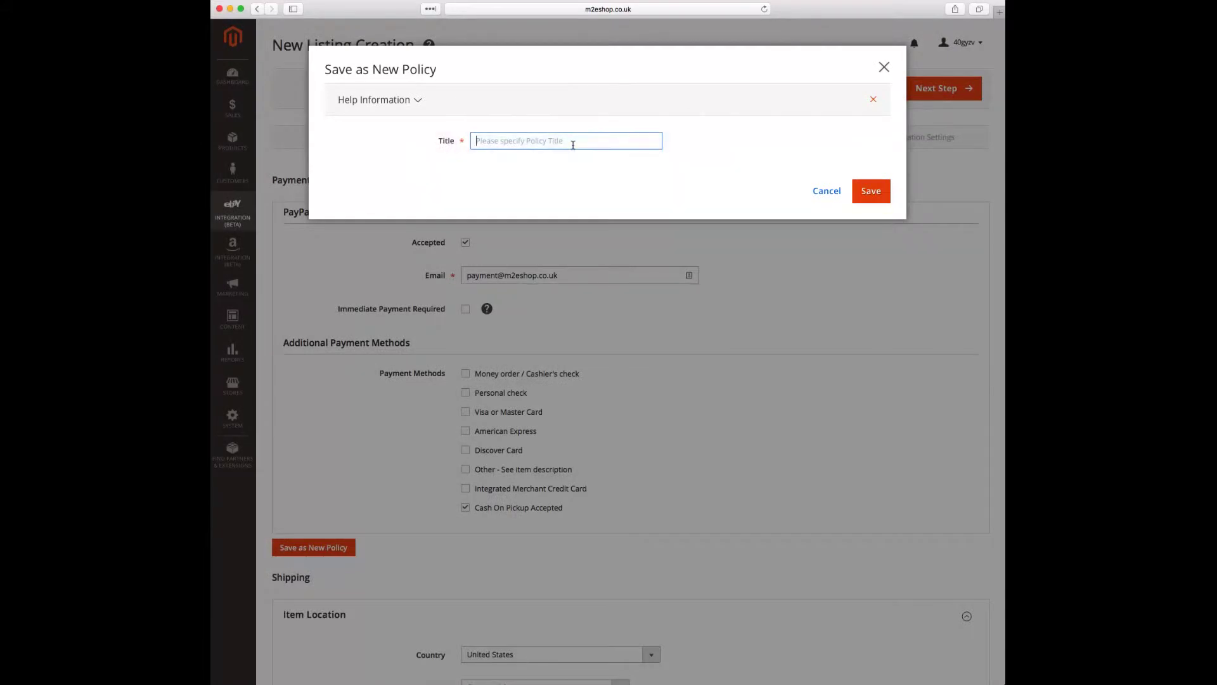
{"action": "type", "text": "clothing-US-payment-cash-on-delivery-PayPal"}
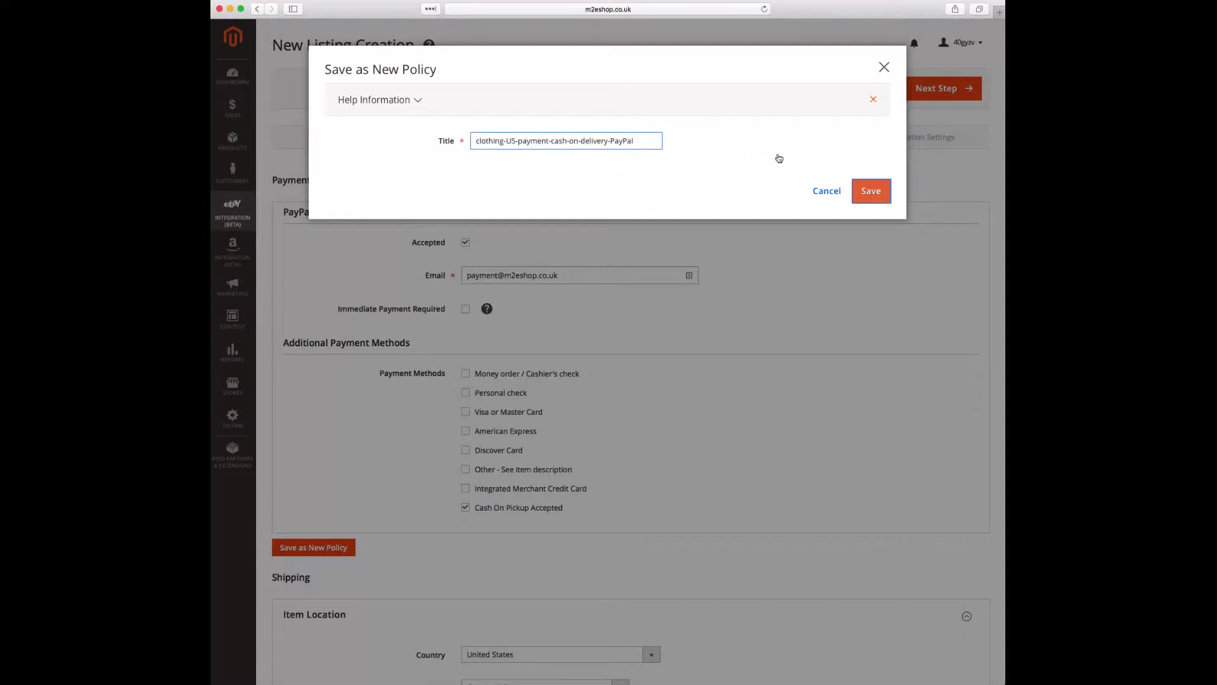
{"action": "left_click", "coordinate": [870, 191]}
Add a domestic shipping method that uses the UPS Ground service.
{"action": "scroll", "coordinate": [805, 296], "scroll_direction": "down", "scroll_amount": 2}
{"action": "scroll", "coordinate": [805, 296], "scroll_direction": "down", "scroll_amount": 4}
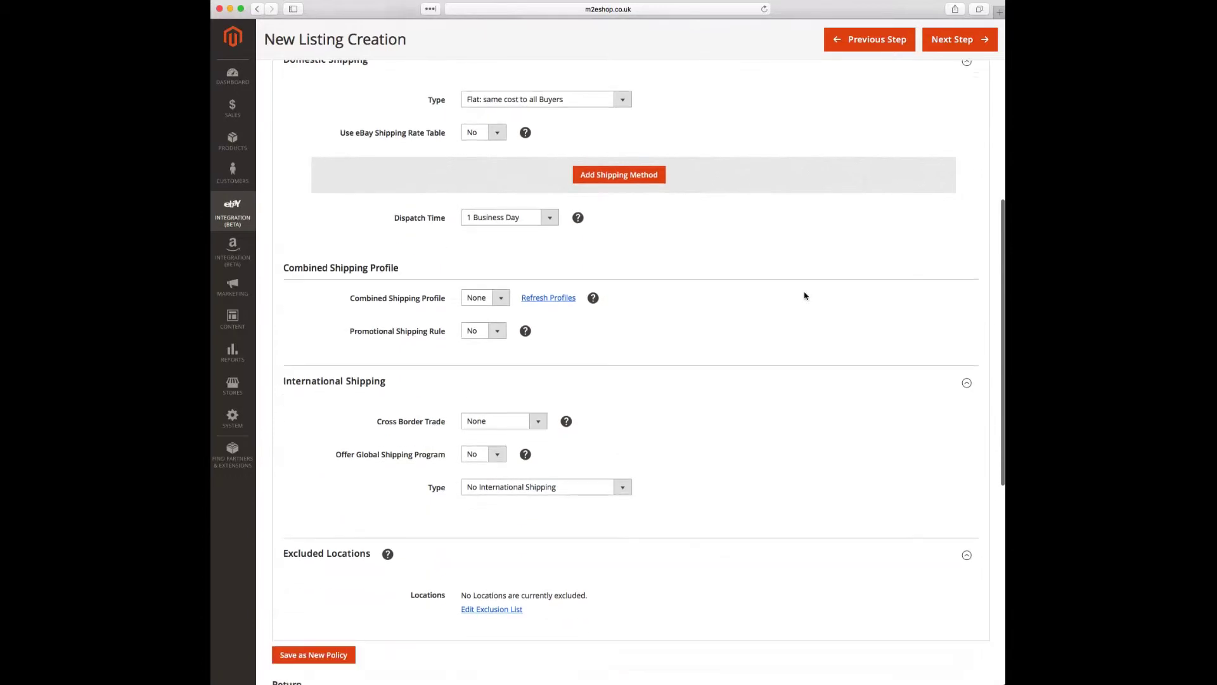
{"action": "scroll", "coordinate": [804, 295], "scroll_direction": "down", "scroll_amount": 1}
{"action": "scroll", "coordinate": [805, 295], "scroll_direction": "up", "scroll_amount": 2}
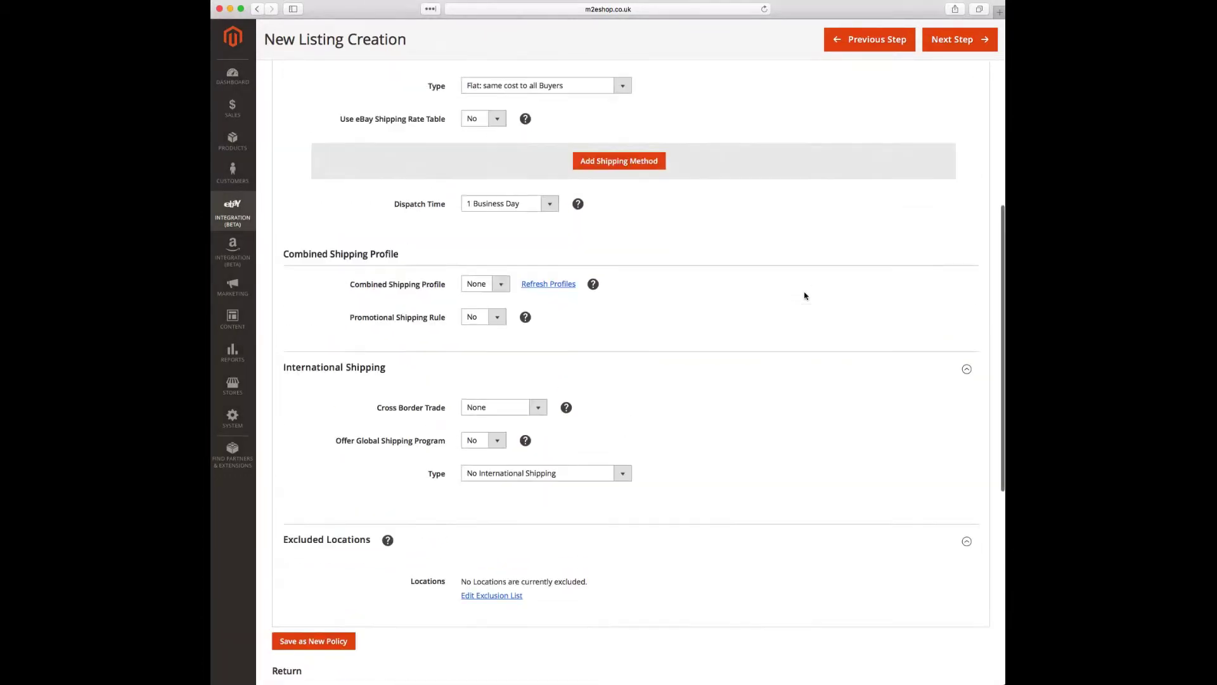
{"action": "left_click", "coordinate": [655, 175]}
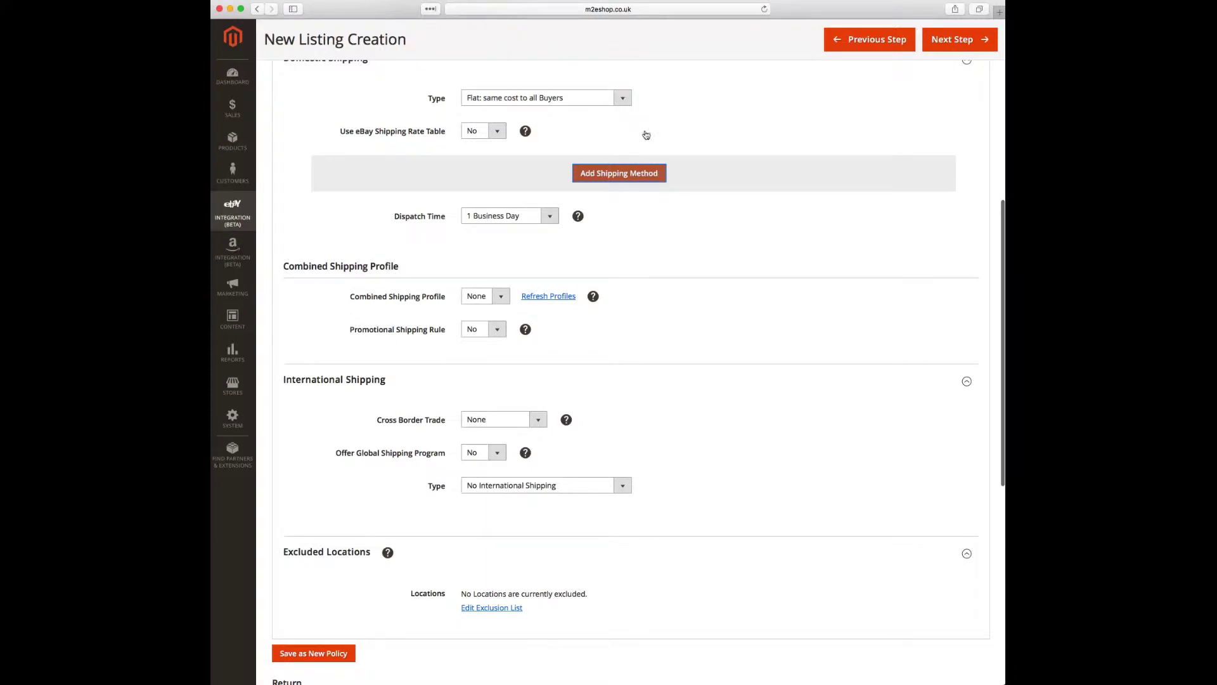
{"action": "left_click", "coordinate": [654, 175]}
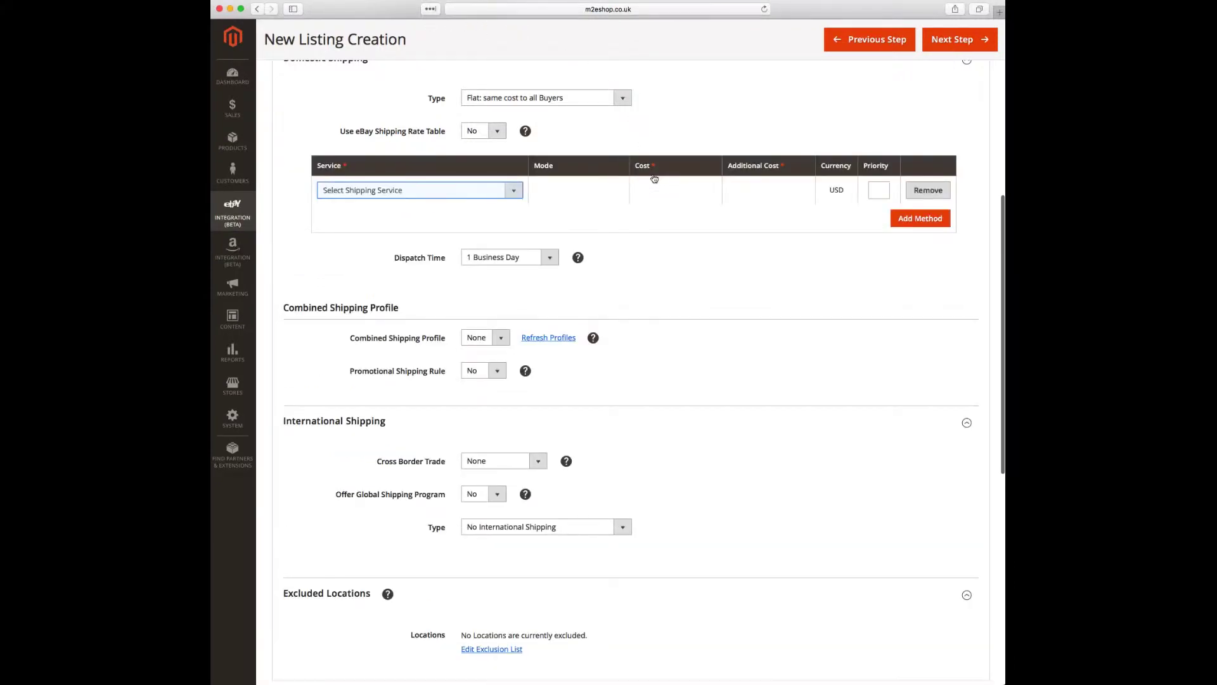
{"action": "left_click", "coordinate": [515, 190]}
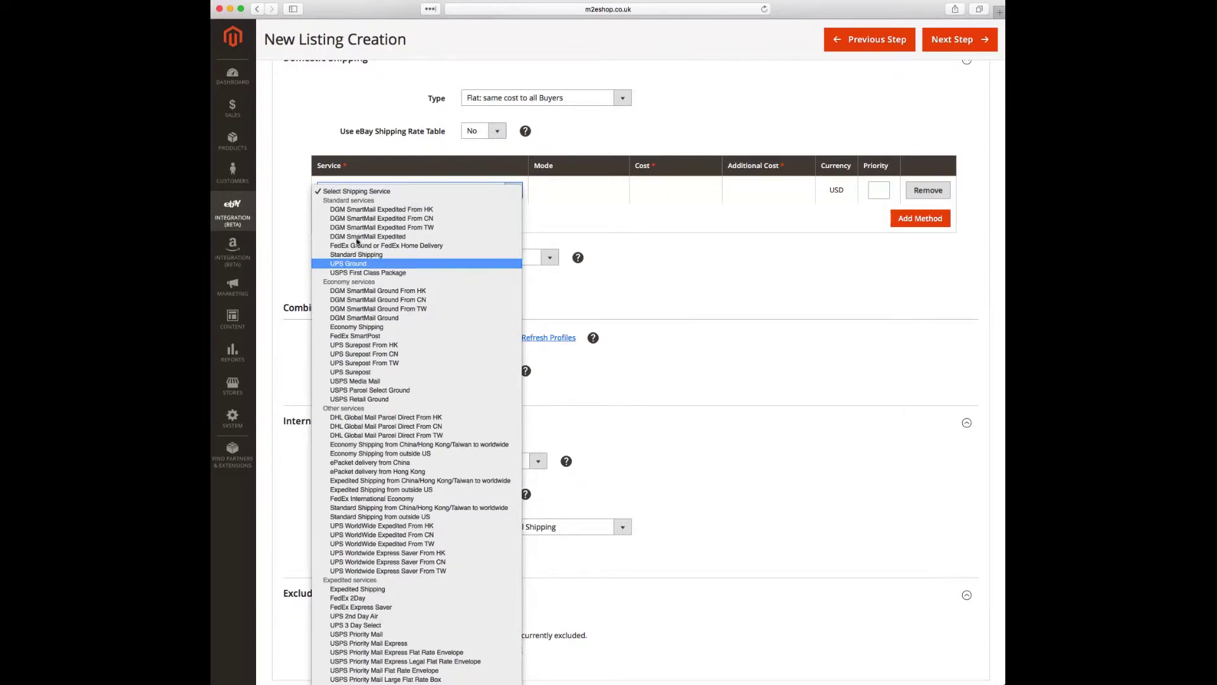
{"action": "left_click", "coordinate": [353, 264]}
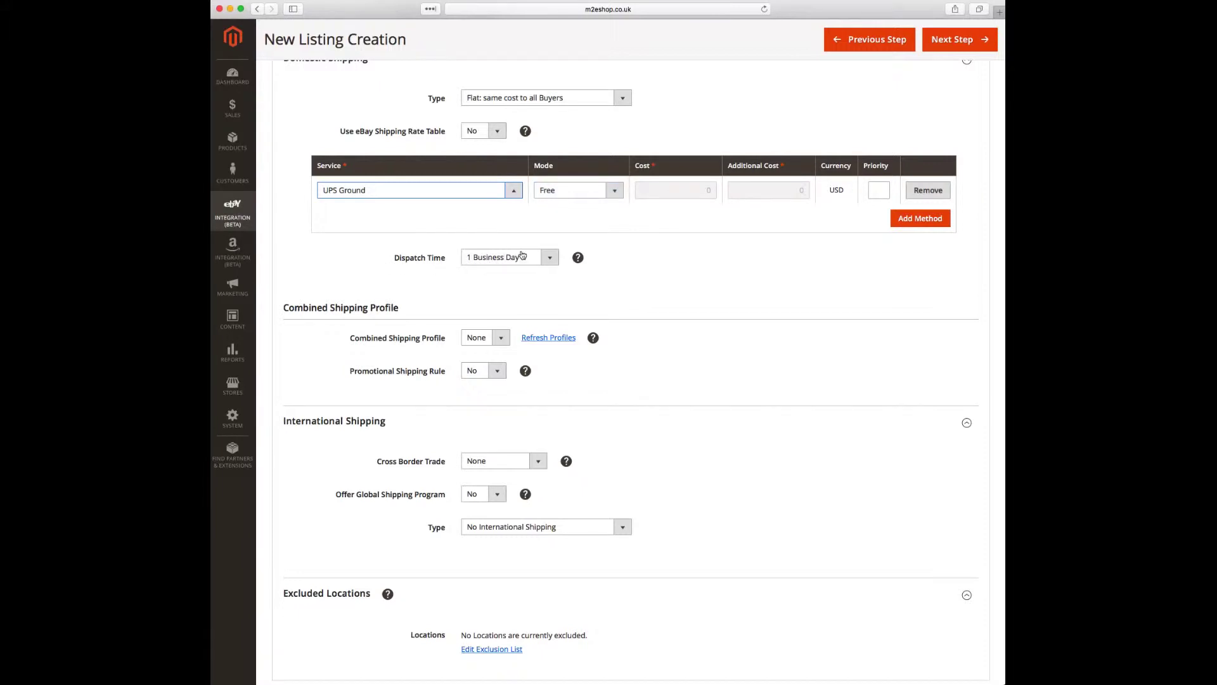
Set the UPS Ground method to Custom Value with a cost of 3.99 and an additional cost of 1.99.
{"action": "left_click", "coordinate": [616, 192]}
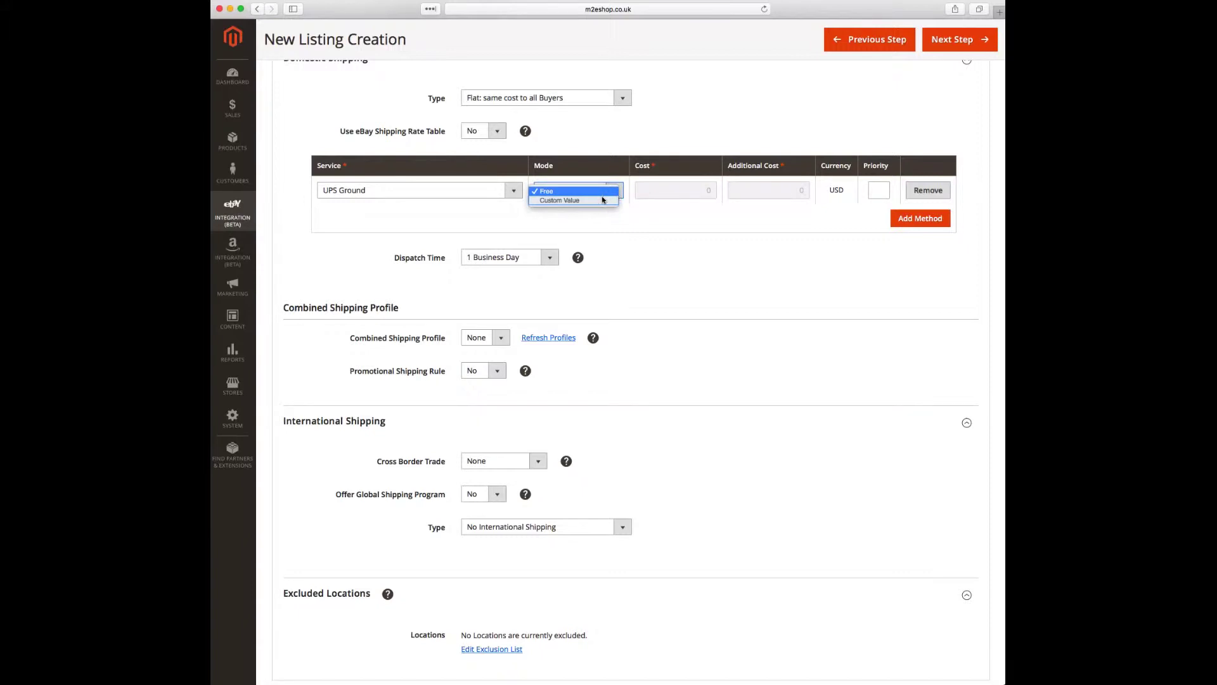
{"action": "left_click", "coordinate": [602, 200]}
{"action": "left_click", "coordinate": [708, 191]}
{"action": "type", "text": "3.99"}
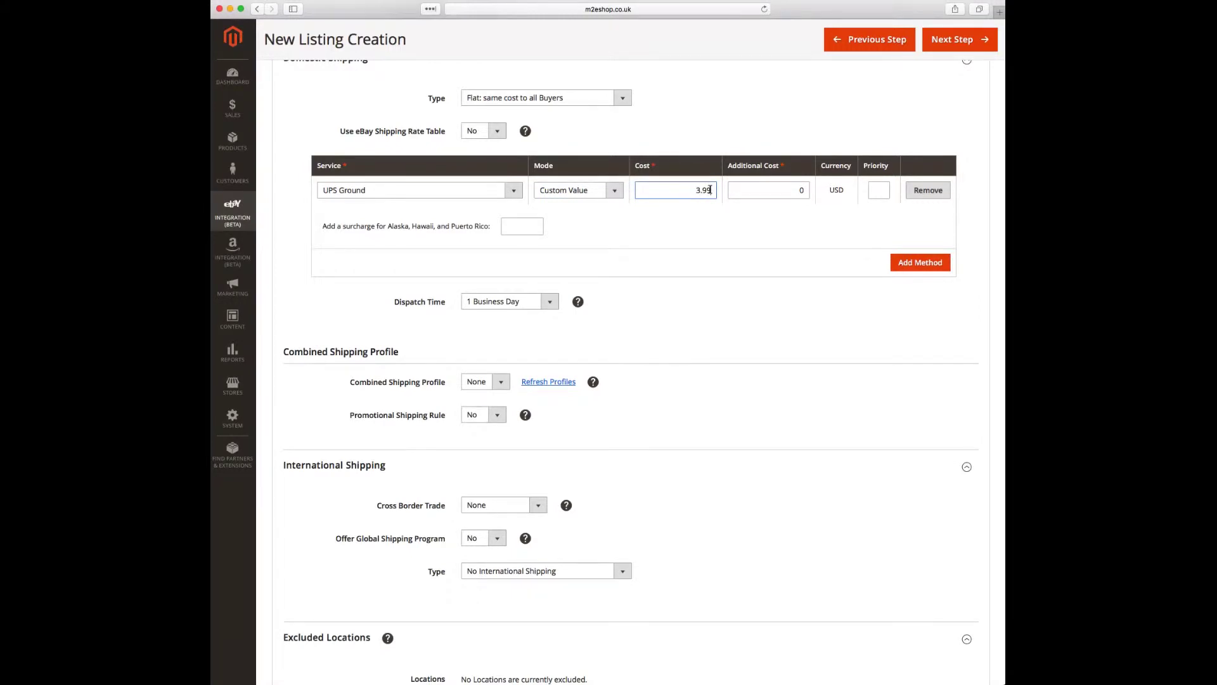
{"action": "key", "text": "Tab"}
{"action": "type", "text": "1.99"}
{"action": "left_click", "coordinate": [709, 190]}
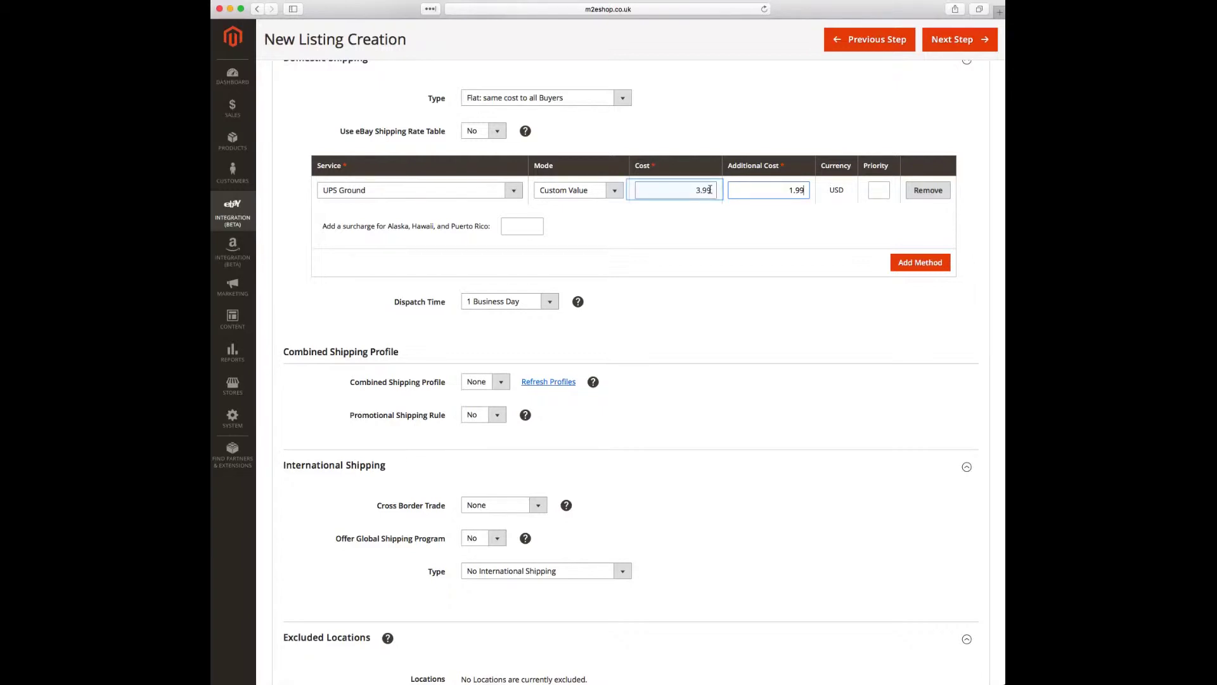
{"action": "key", "text": "Tab"}
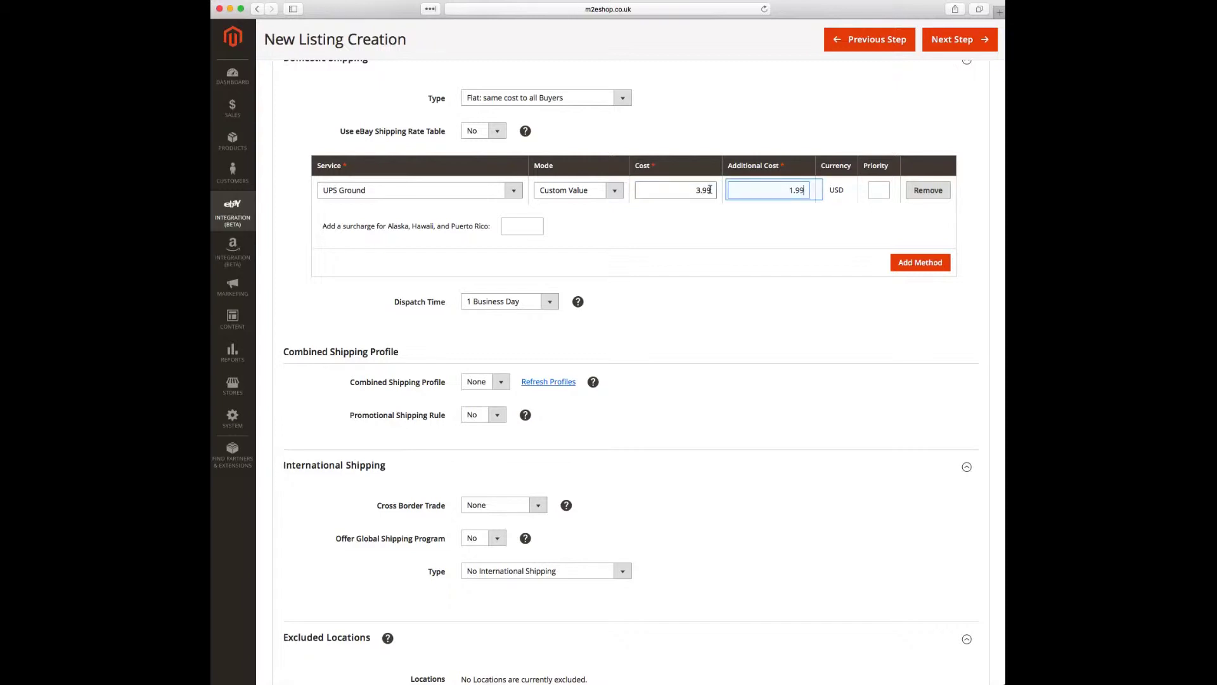
{"action": "key", "text": "super+Tab"}
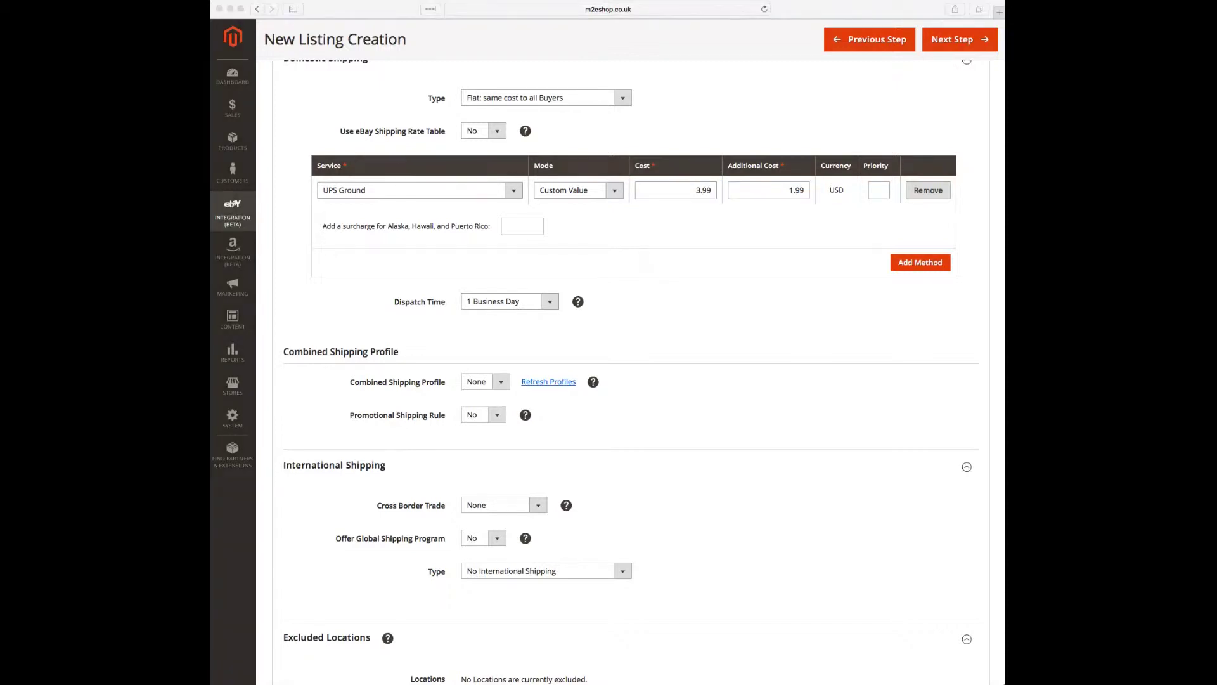
Save the shipping settings as a new policy titled clothing-US-shipping-domestic-UPS-Ground.
{"action": "scroll", "coordinate": [584, 505], "scroll_direction": "down", "scroll_amount": 2}
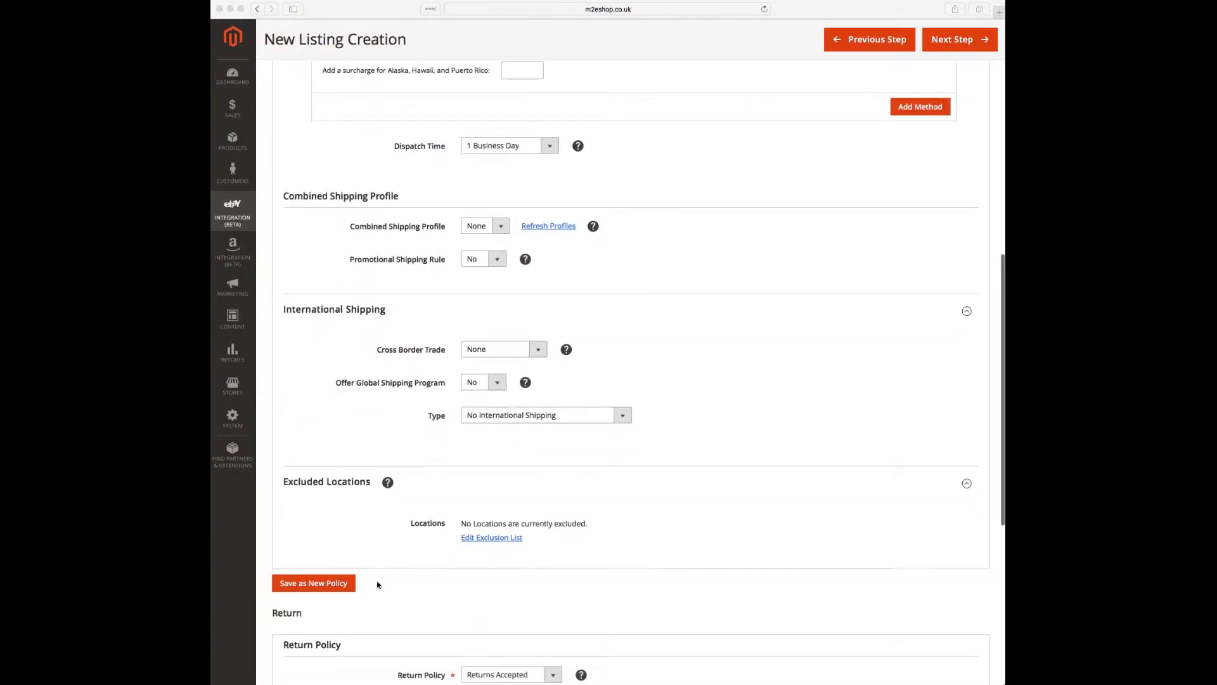
{"action": "scroll", "coordinate": [378, 579], "scroll_direction": "down", "scroll_amount": 5}
{"action": "left_click", "coordinate": [329, 515]}
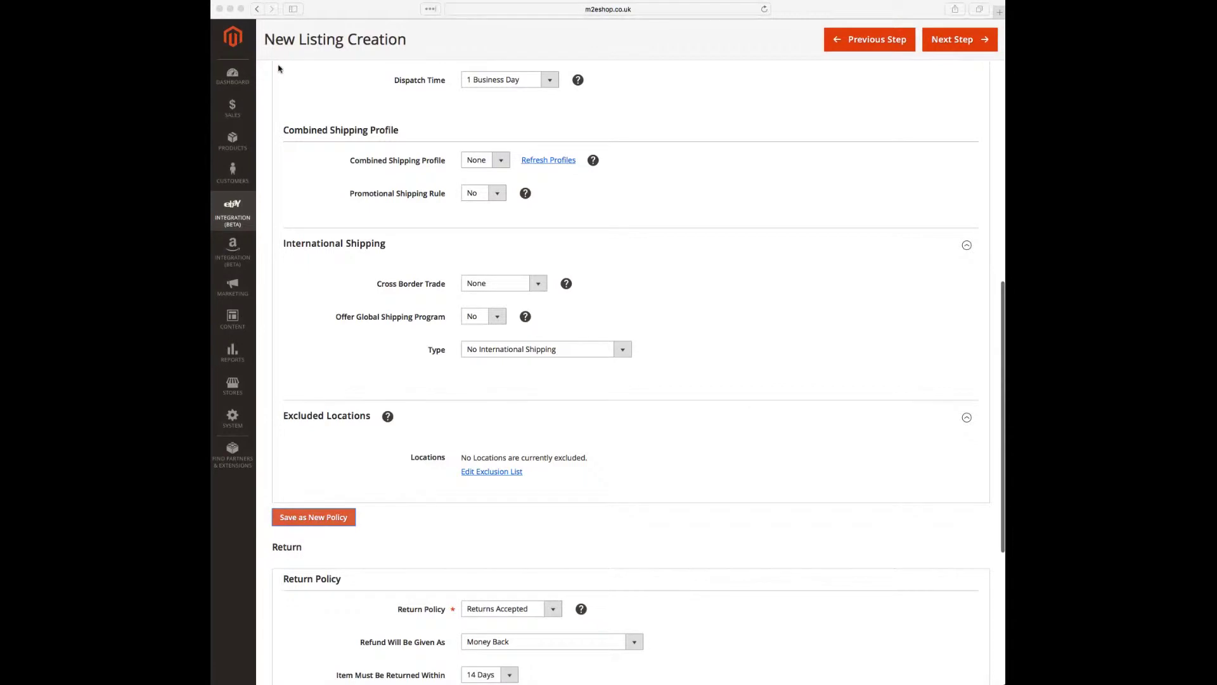
{"action": "left_click", "coordinate": [328, 515]}
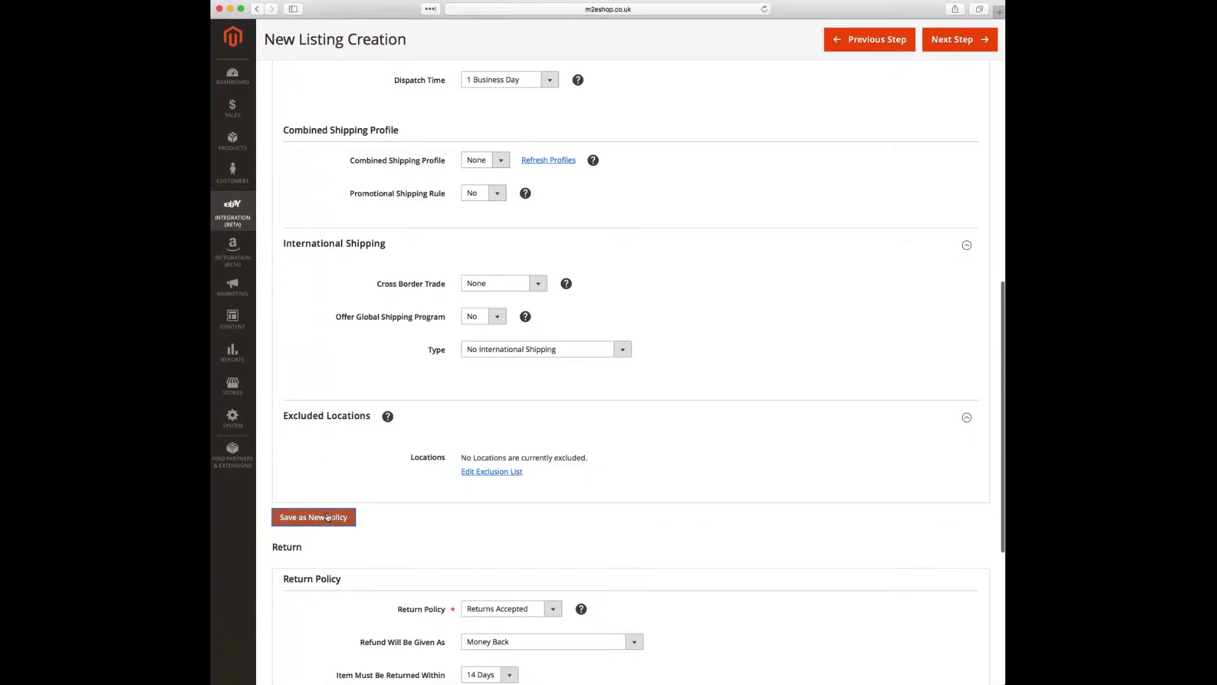
{"action": "left_click", "coordinate": [328, 518]}
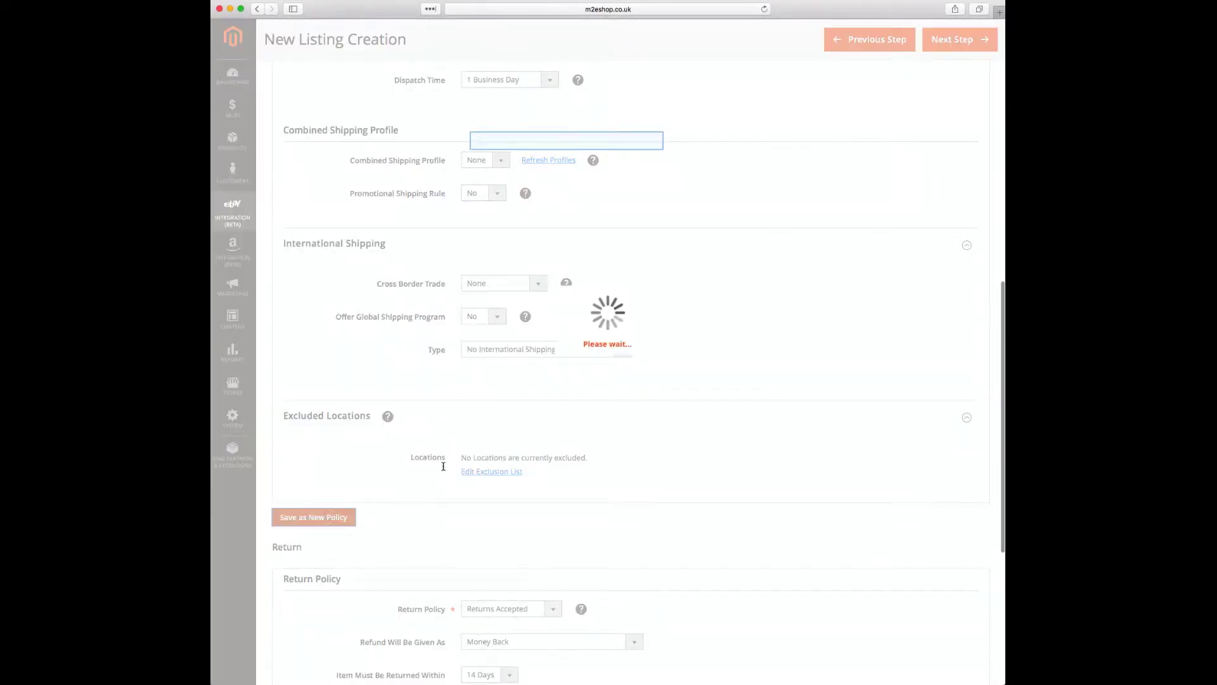
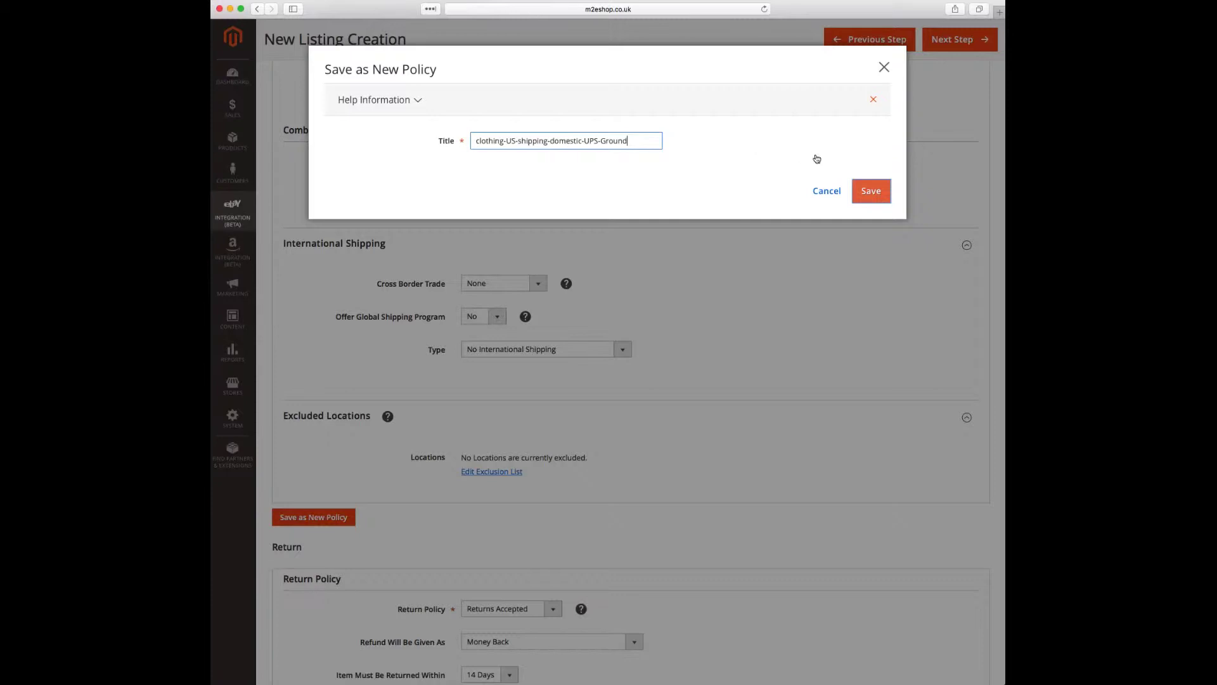
{"action": "left_click", "coordinate": [872, 194]}
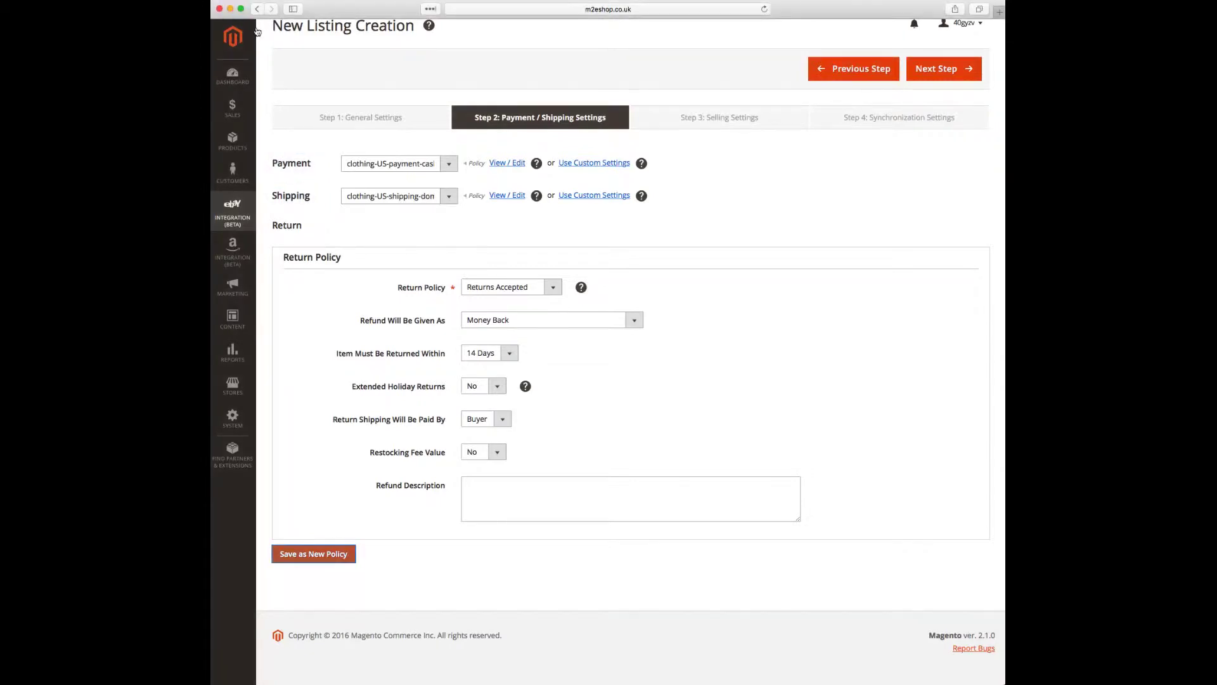
Save the return settings as a new policy titled clothing-US-returns-14days.
{"action": "left_click", "coordinate": [327, 556]}
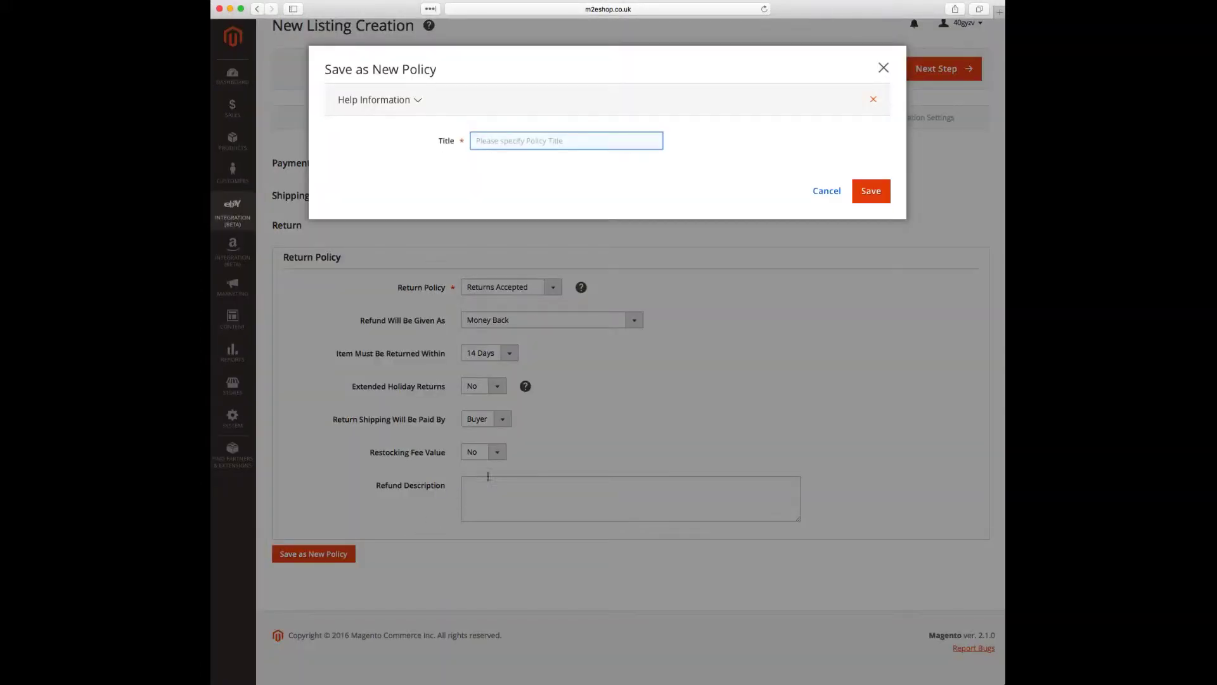
{"action": "type", "text": "Listing for Returns Accepted"}
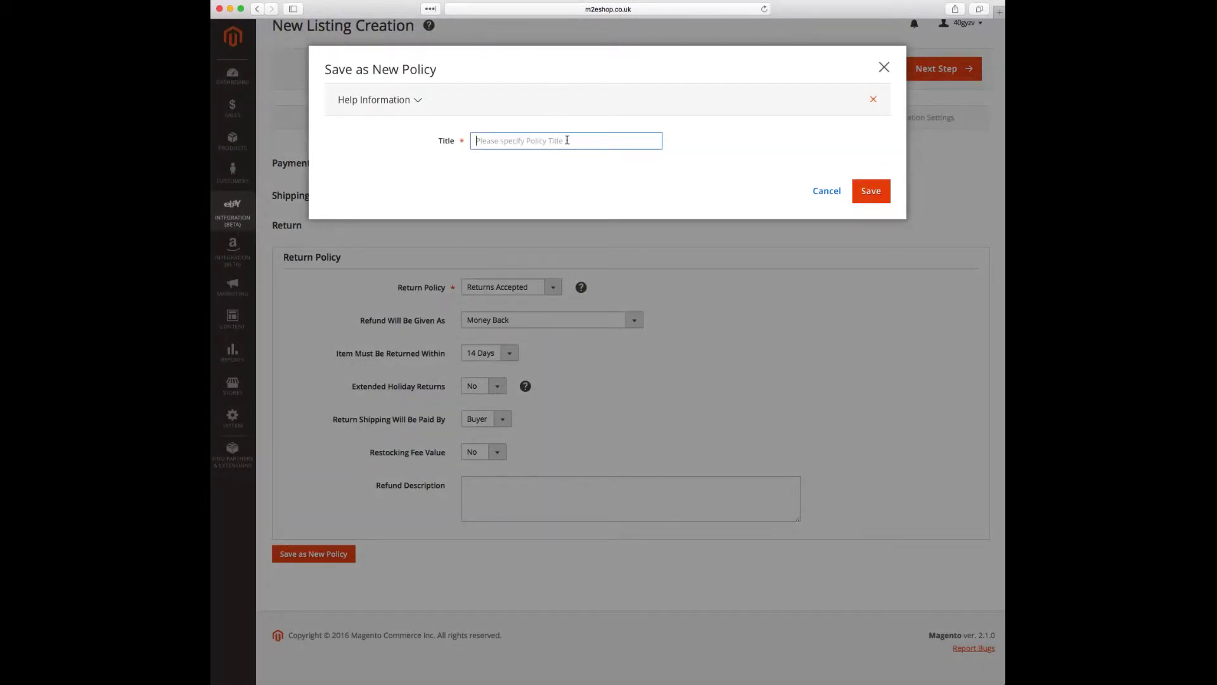
{"action": "type", "text": "clothing-US-returns-14days"}
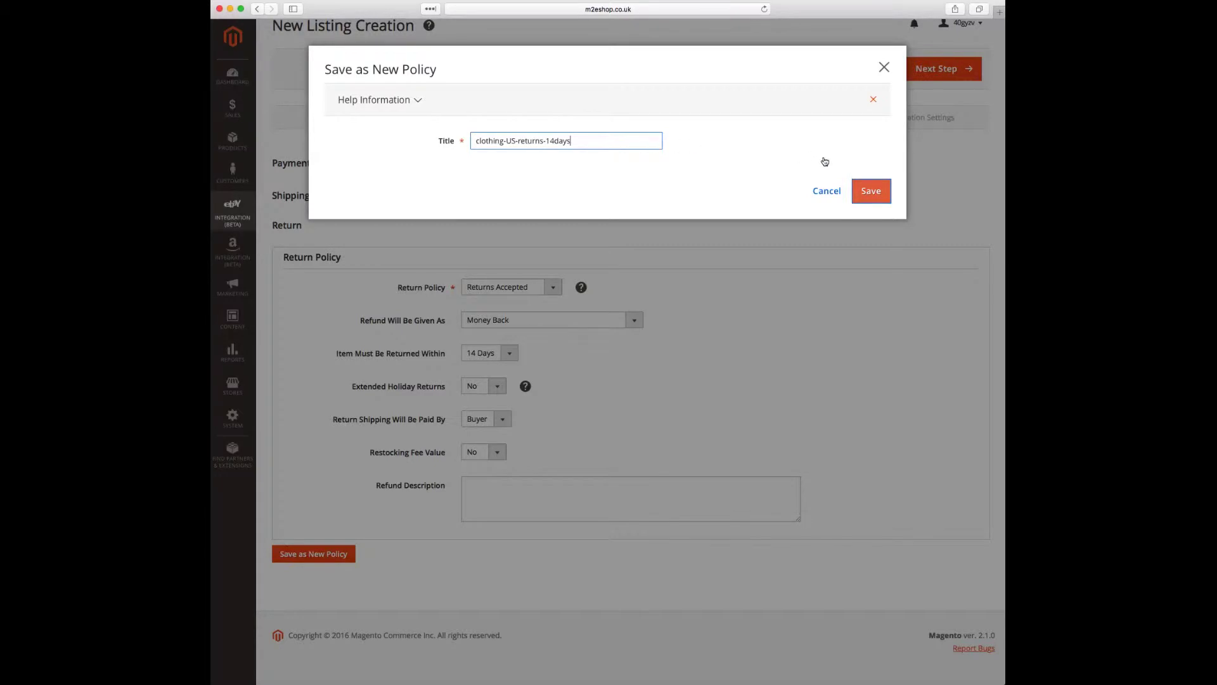
{"action": "left_click", "coordinate": [871, 191]}
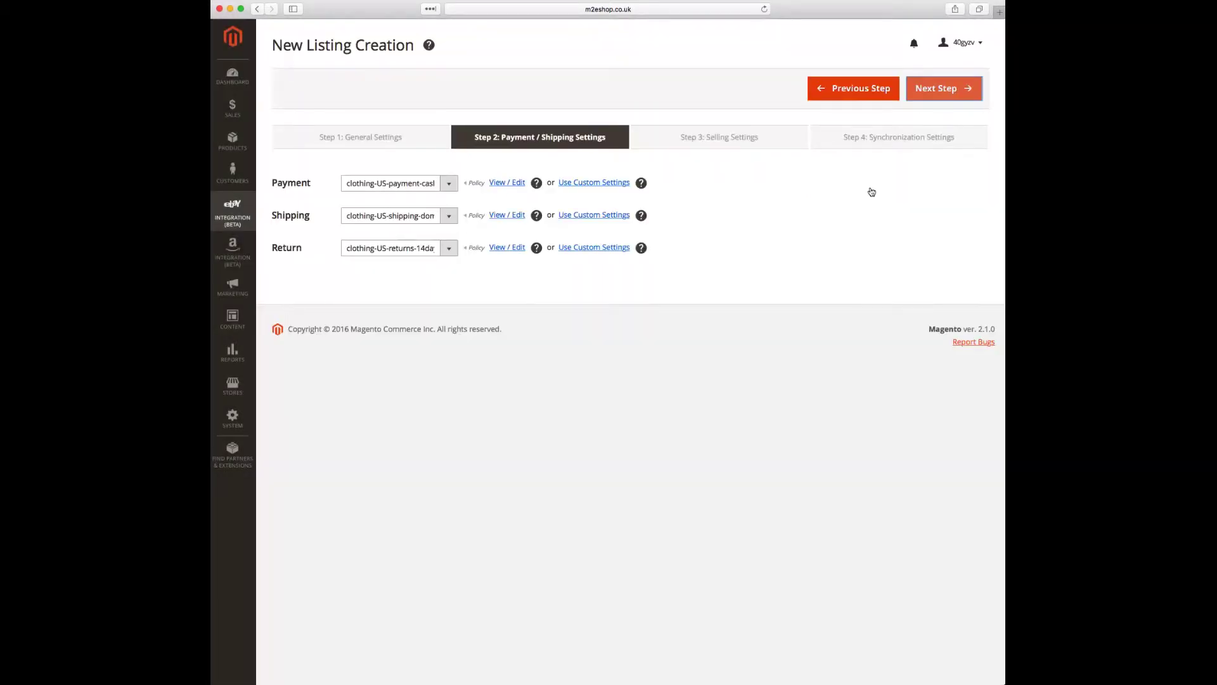
Proceed to the selling settings and set the listing duration to Good Till Cancelled.
{"action": "key", "text": "Tab"}
{"action": "left_click", "coordinate": [949, 99]}
{"action": "scroll", "coordinate": [669, 266], "scroll_direction": "down", "scroll_amount": 5}
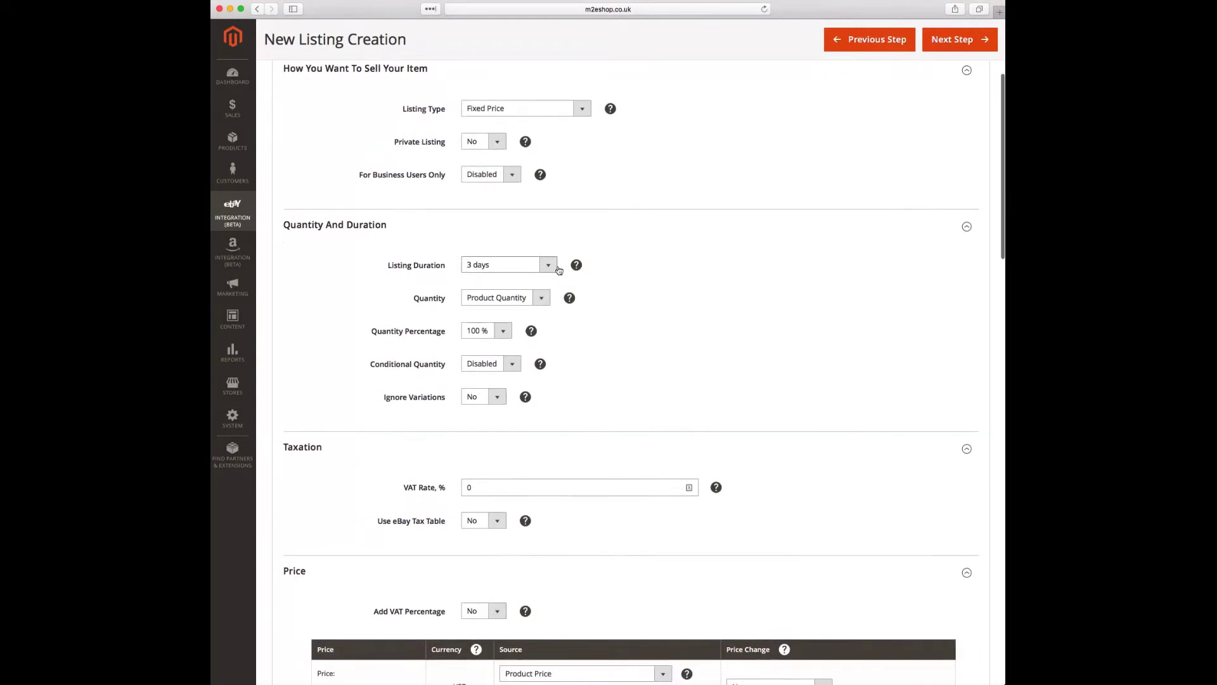
{"action": "left_click", "coordinate": [554, 268]}
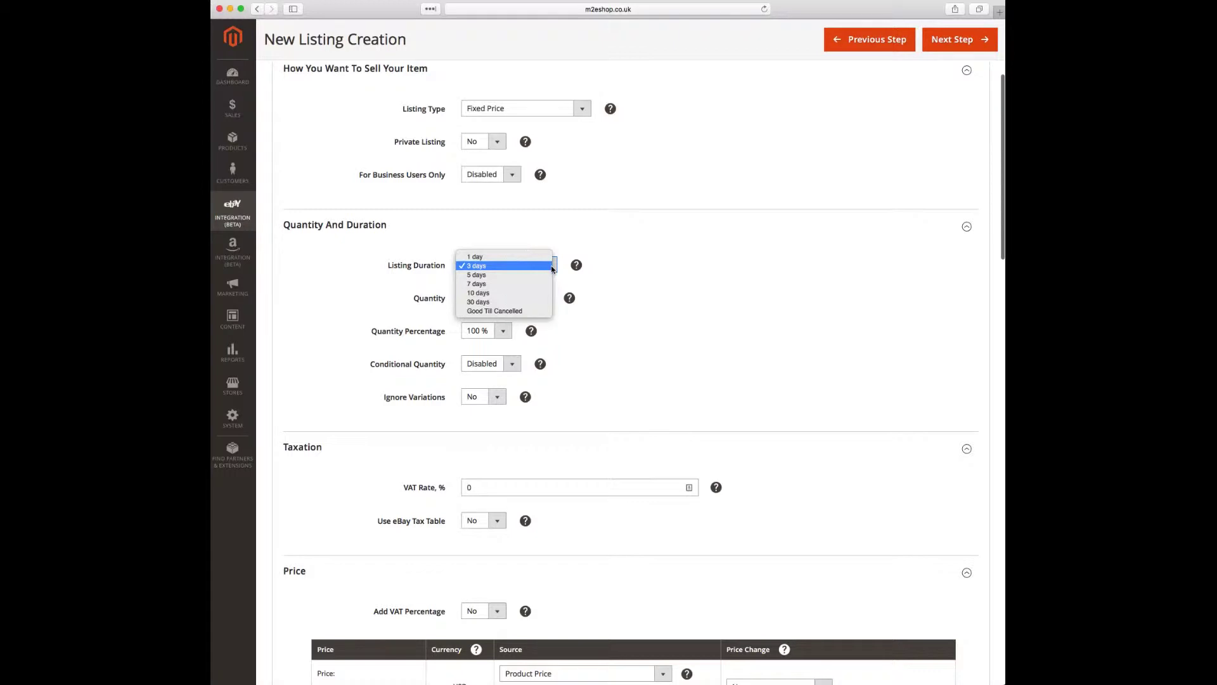
{"action": "left_click", "coordinate": [550, 265]}
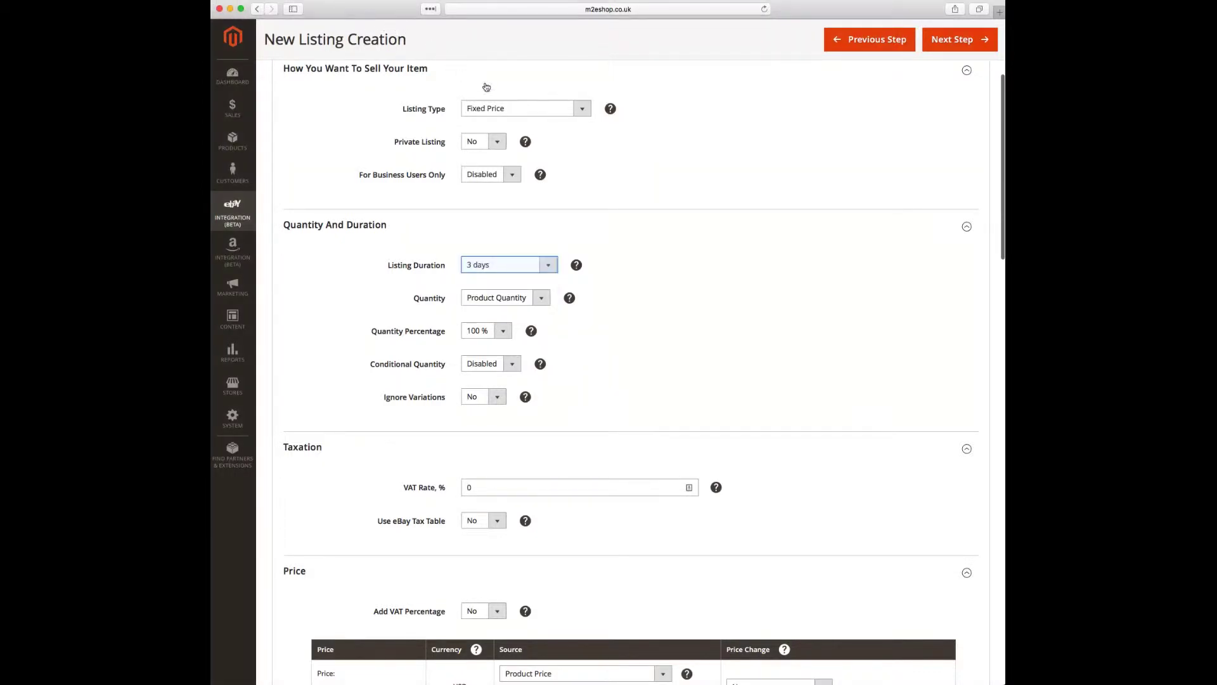
{"action": "left_click", "coordinate": [549, 266]}
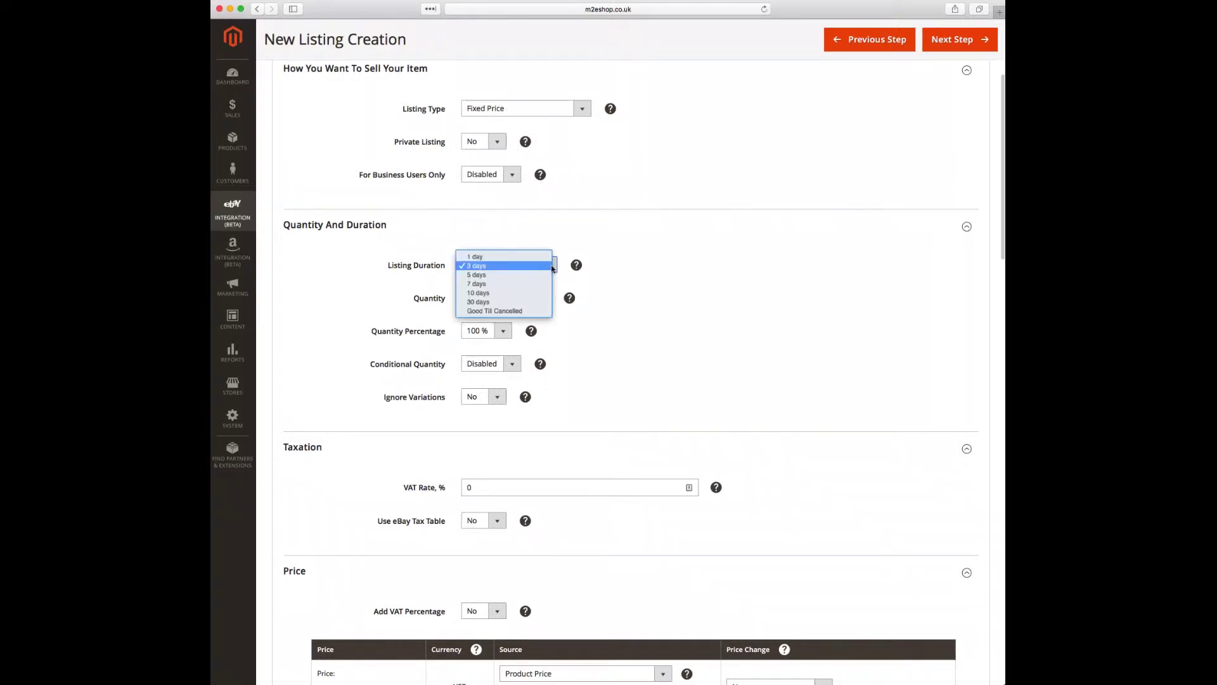
{"action": "left_click", "coordinate": [514, 312]}
Set the product price change to an absolute value decrease of 2 $.
{"action": "scroll", "coordinate": [665, 267], "scroll_direction": "down", "scroll_amount": 5}
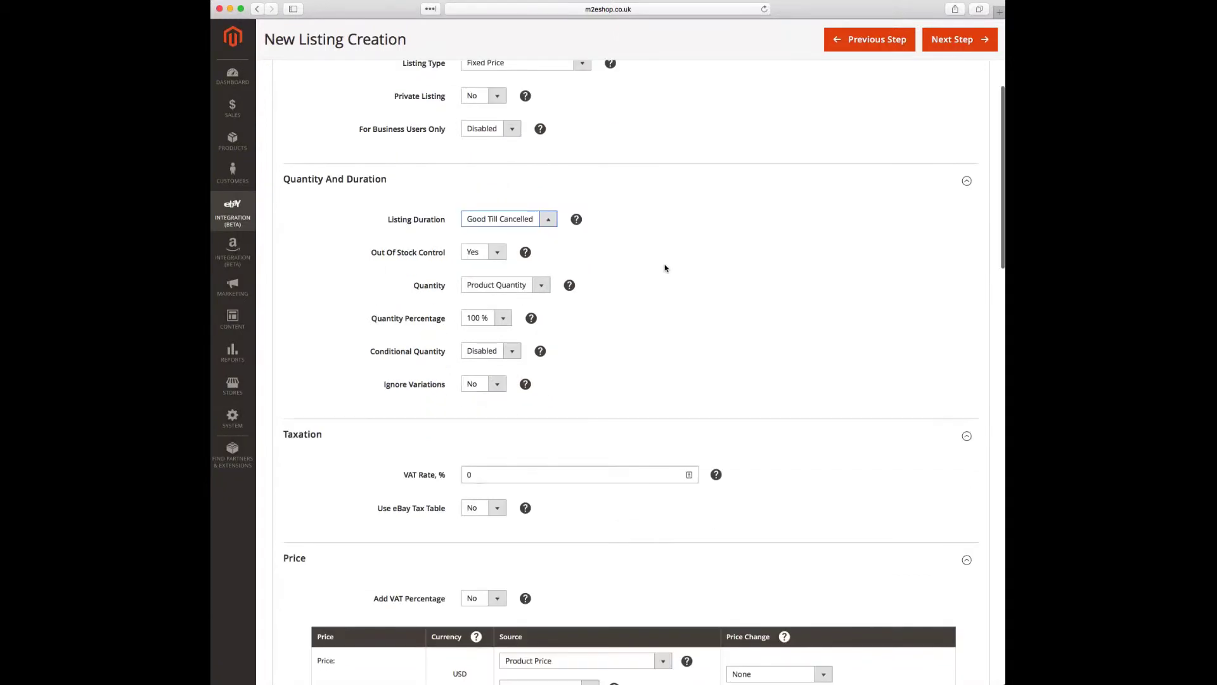
{"action": "scroll", "coordinate": [664, 268], "scroll_direction": "down", "scroll_amount": 5}
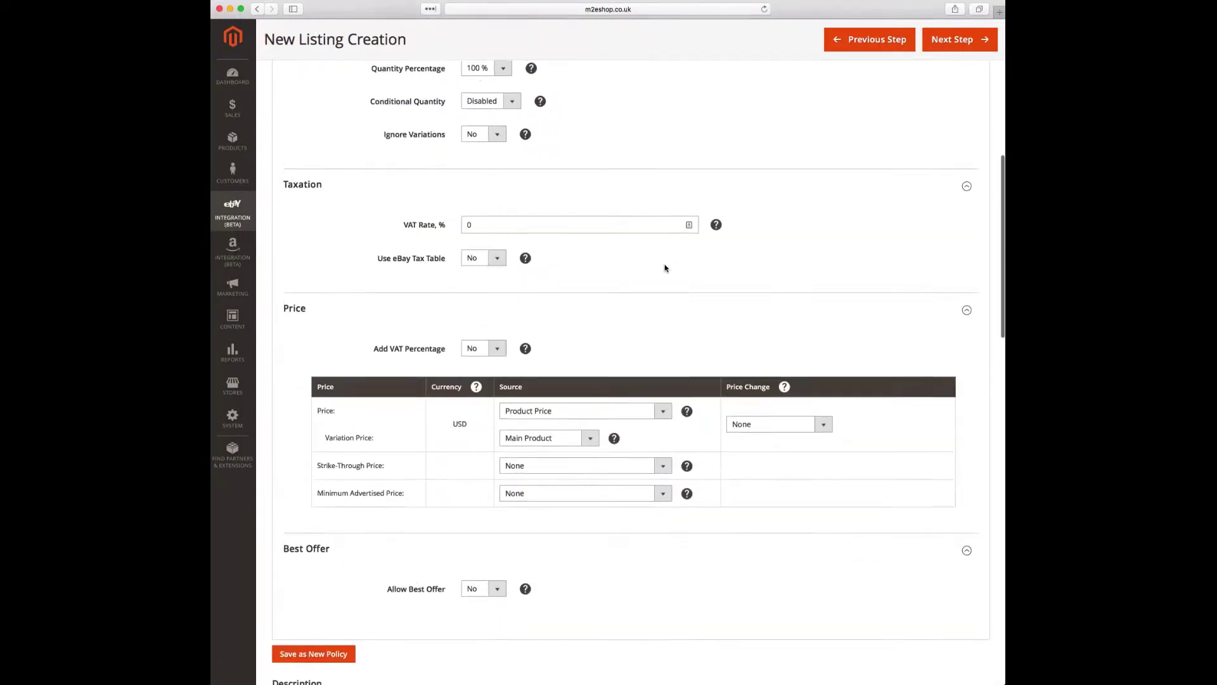
{"action": "left_click", "coordinate": [824, 372]}
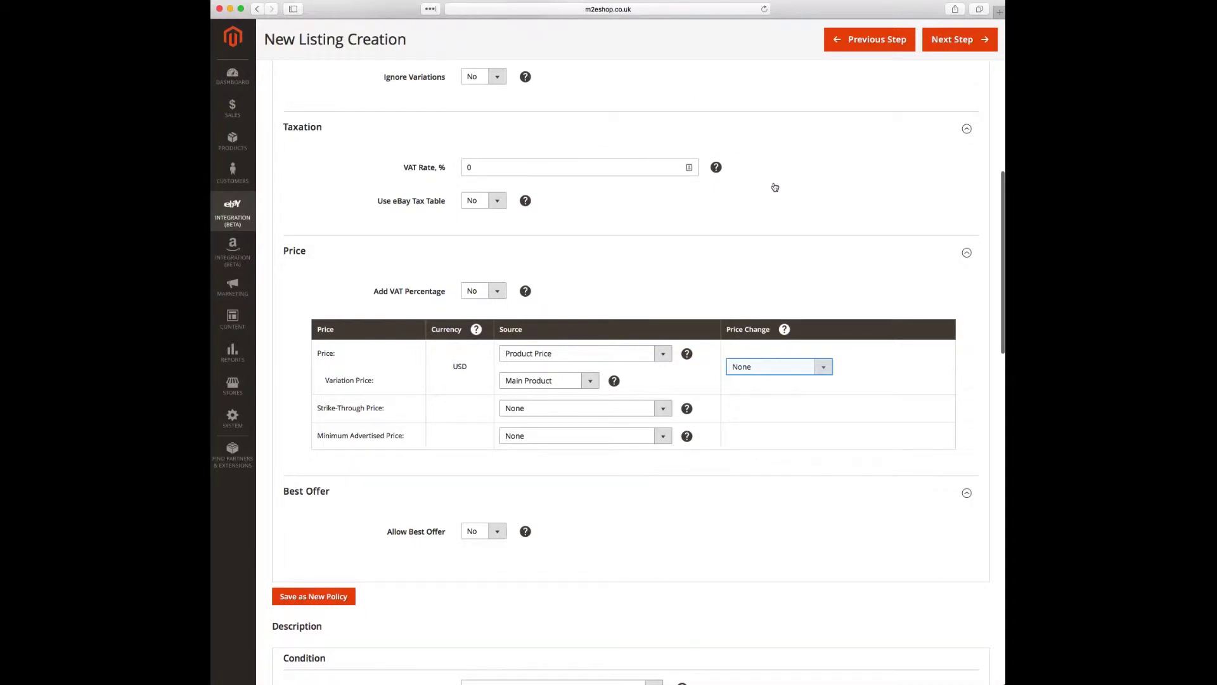
{"action": "left_click", "coordinate": [826, 369]}
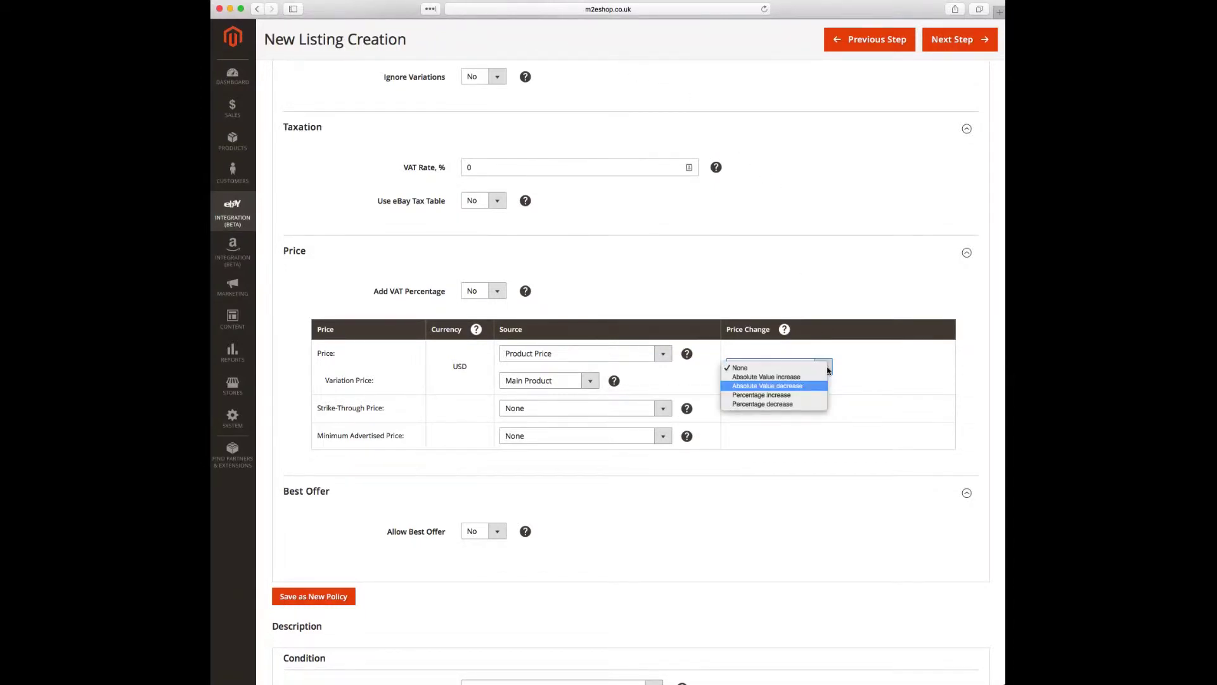
{"action": "left_click", "coordinate": [796, 386]}
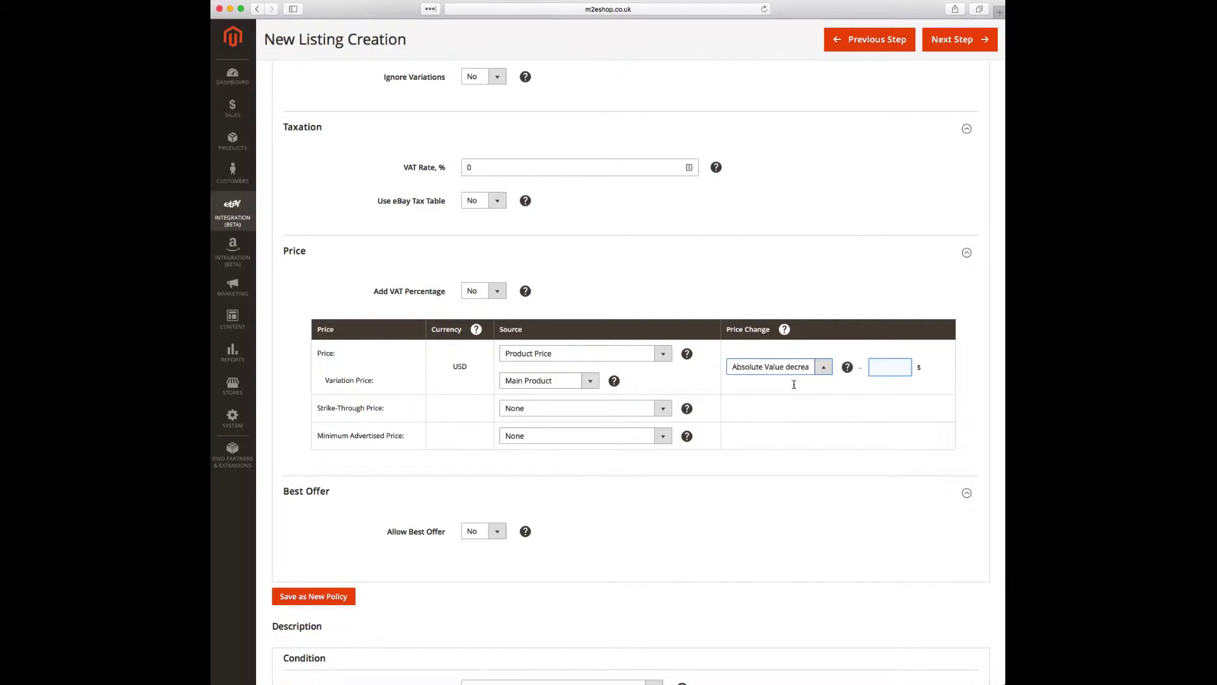
{"action": "left_click", "coordinate": [873, 363]}
{"action": "type", "text": "2"}
Save the price, quantity and format settings as a new policy titled clothing-generic-price-qty-sell-format.
{"action": "scroll", "coordinate": [874, 364], "scroll_direction": "down", "scroll_amount": 2}
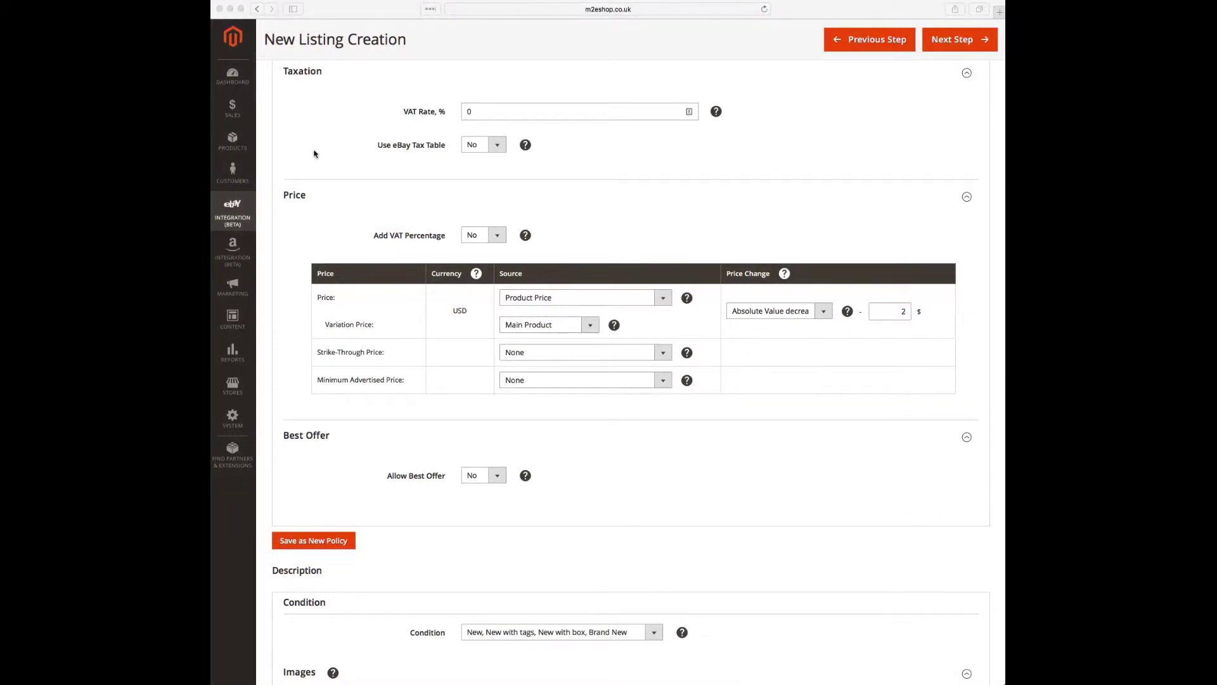
{"action": "left_click", "coordinate": [343, 509]}
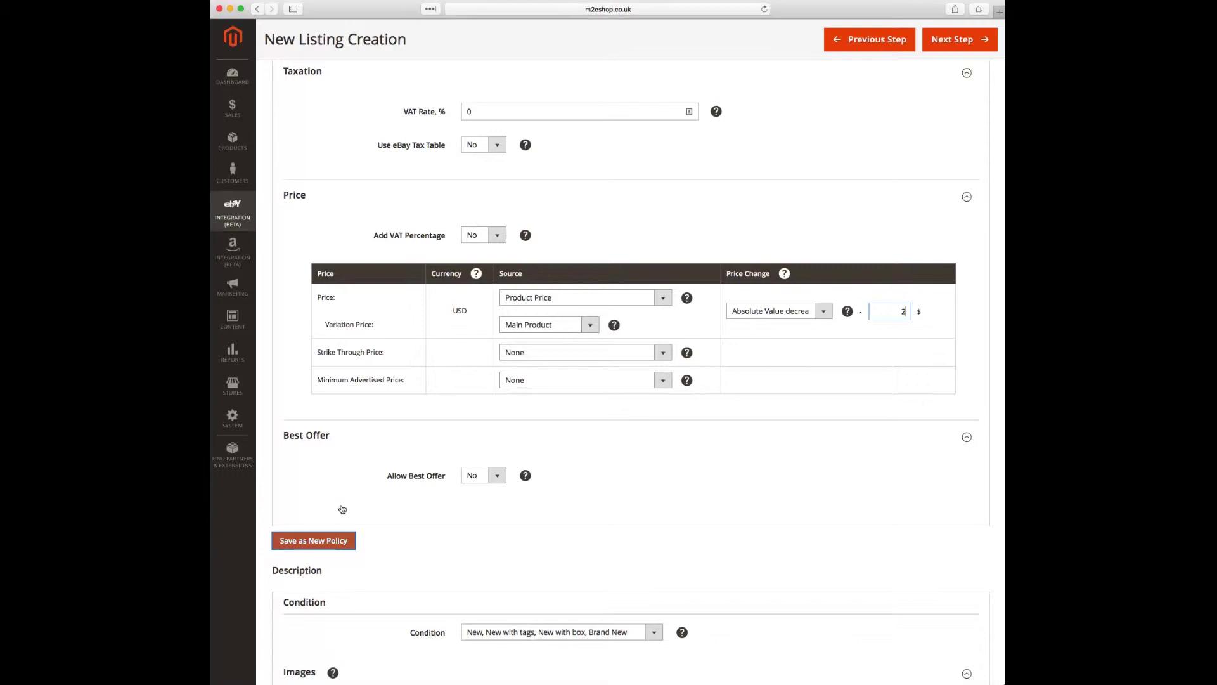
{"action": "left_click", "coordinate": [320, 540]}
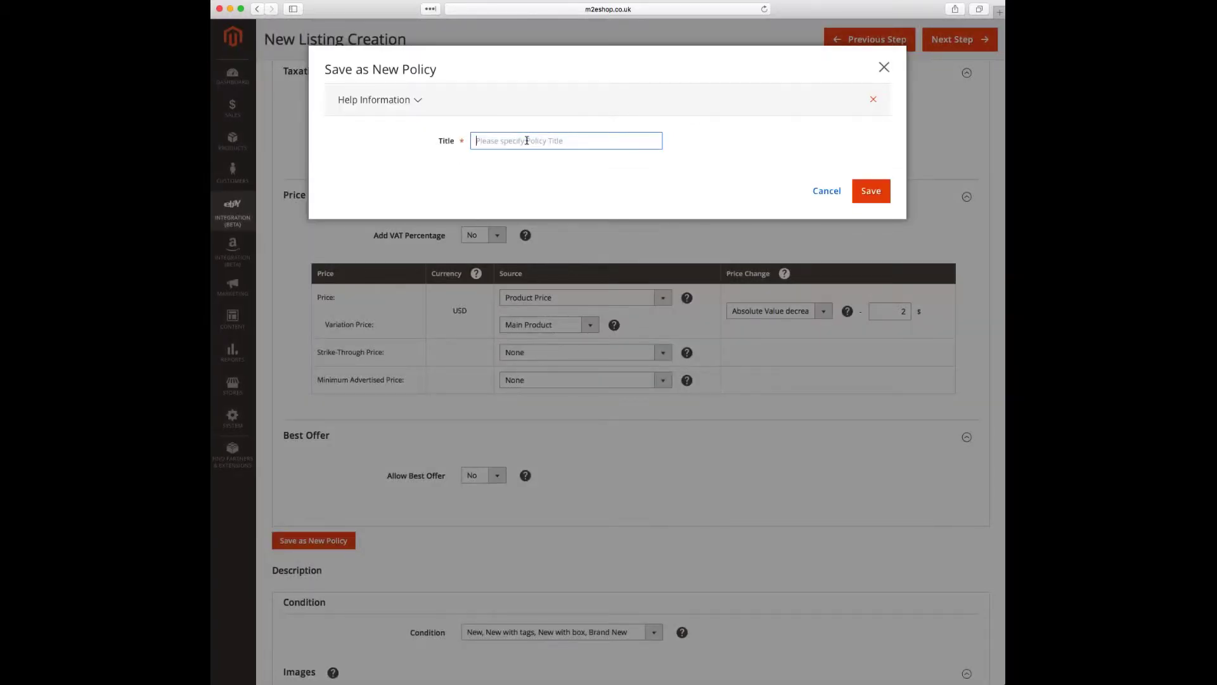
{"action": "type", "text": "clothing-generic-price-qty-sell-format"}
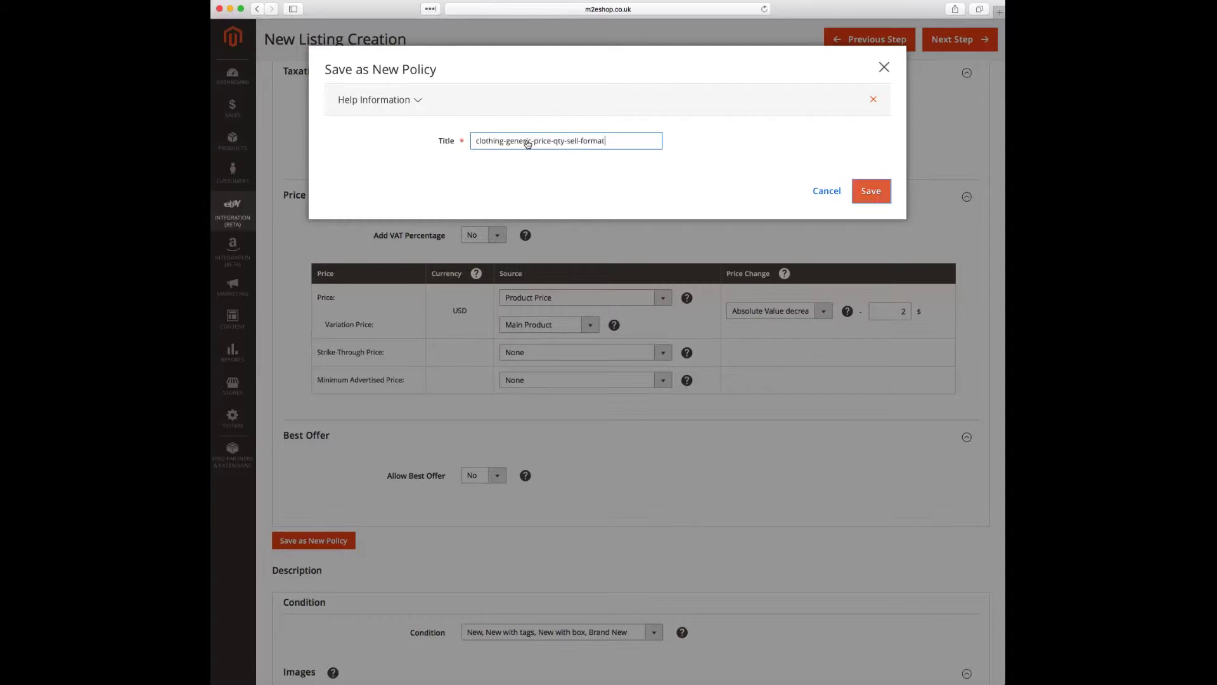
{"action": "left_click", "coordinate": [871, 191]}
In the description's image settings, choose Color as the attribute that changes images and allow up to 11 gallery images.
{"action": "scroll", "coordinate": [598, 188], "scroll_direction": "up", "scroll_amount": 5}
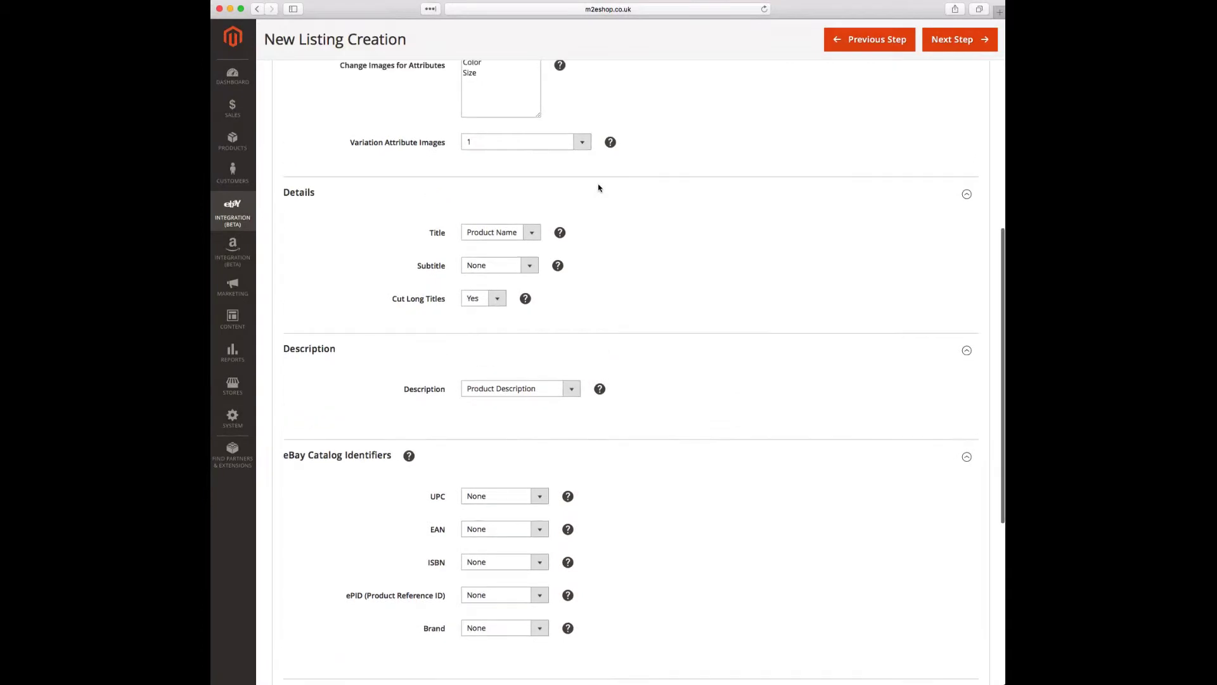
{"action": "scroll", "coordinate": [599, 188], "scroll_direction": "up", "scroll_amount": 3}
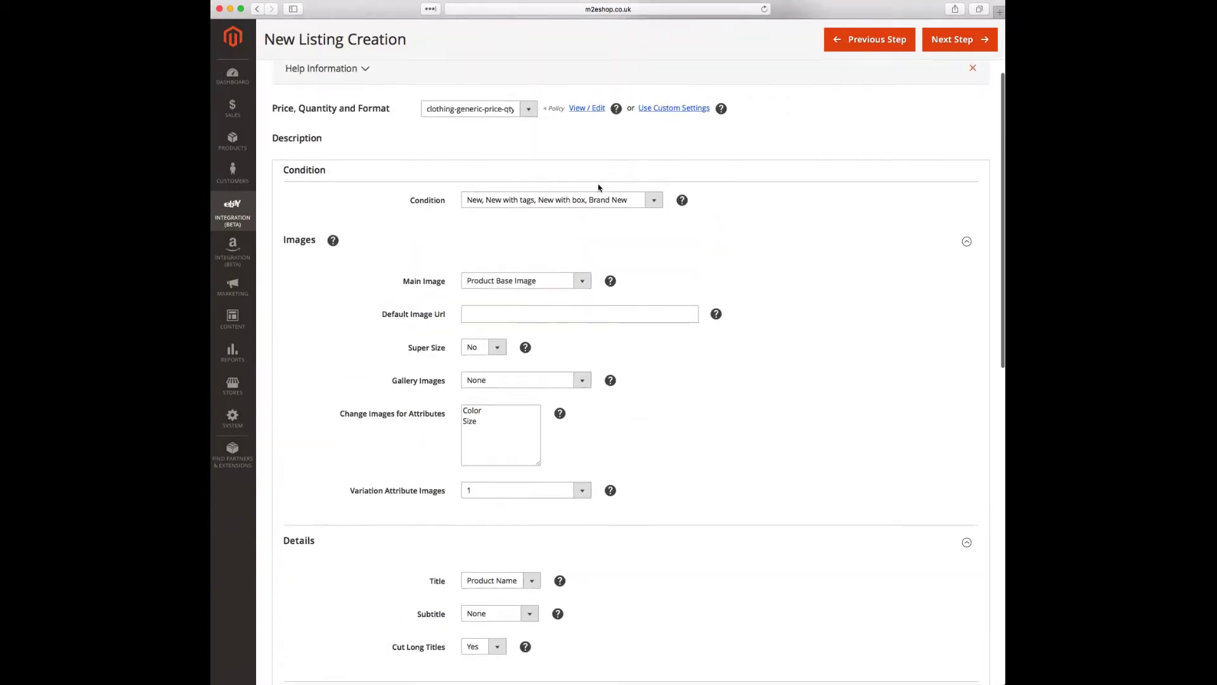
{"action": "scroll", "coordinate": [598, 188], "scroll_direction": "down", "scroll_amount": 2}
{"action": "scroll", "coordinate": [599, 187], "scroll_direction": "down", "scroll_amount": 2}
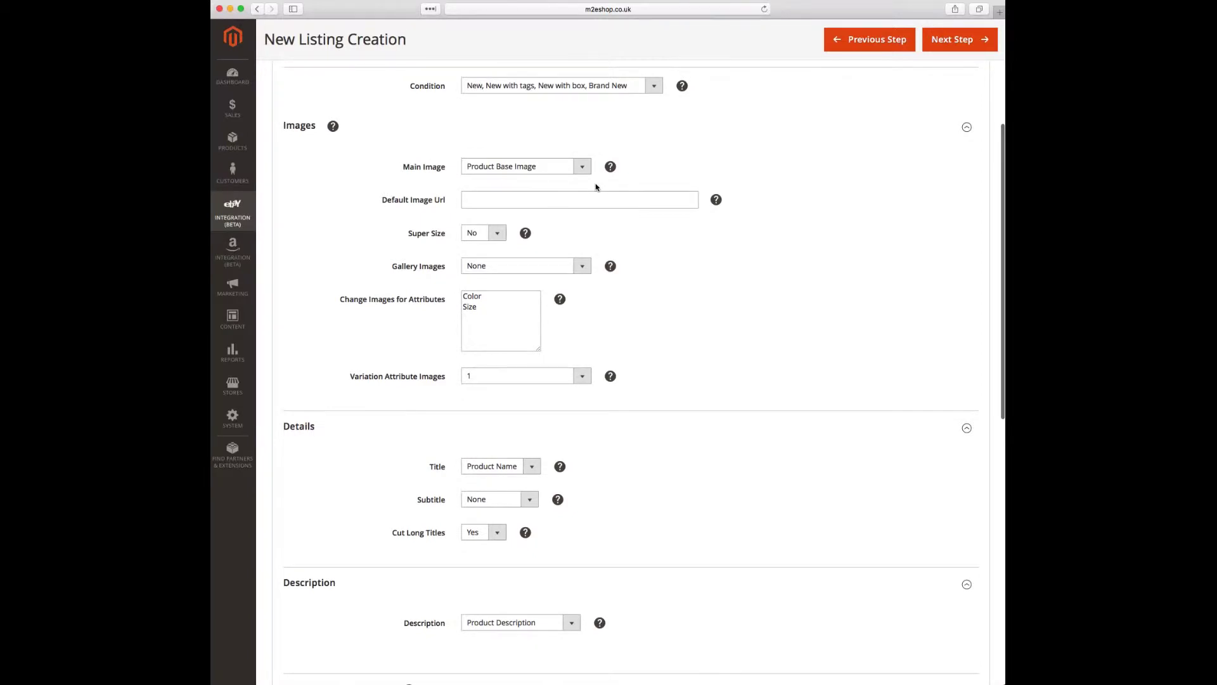
{"action": "key", "text": "Tab"}
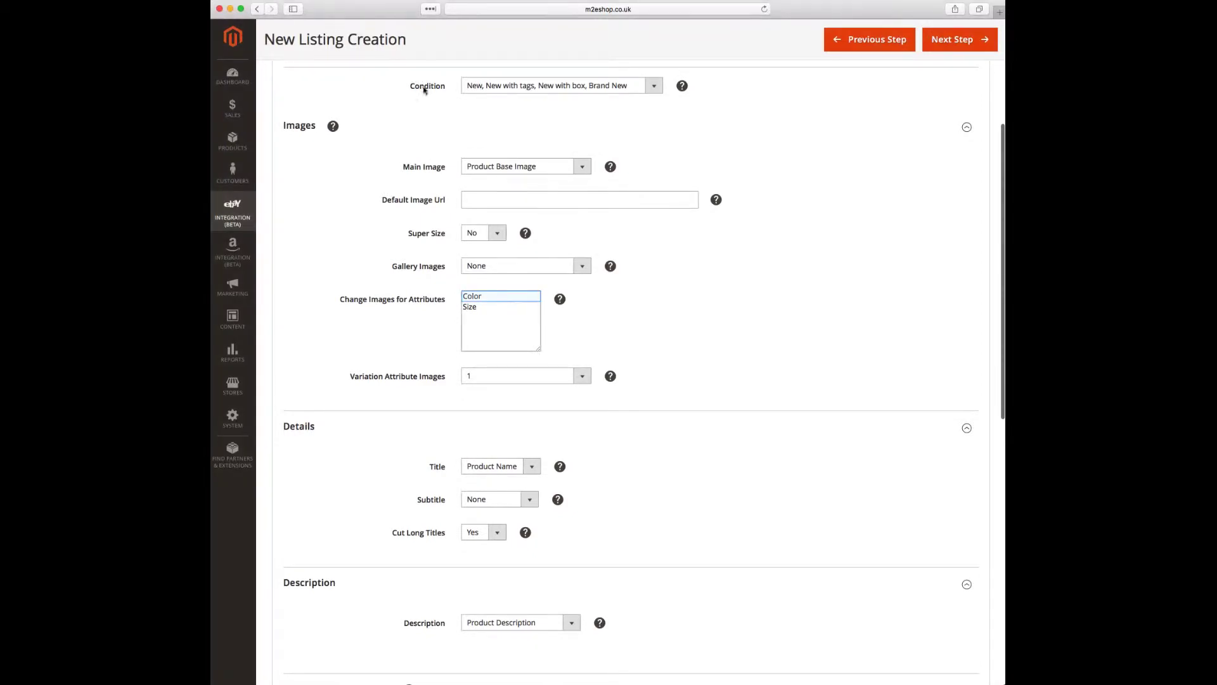
{"action": "left_click", "coordinate": [478, 296]}
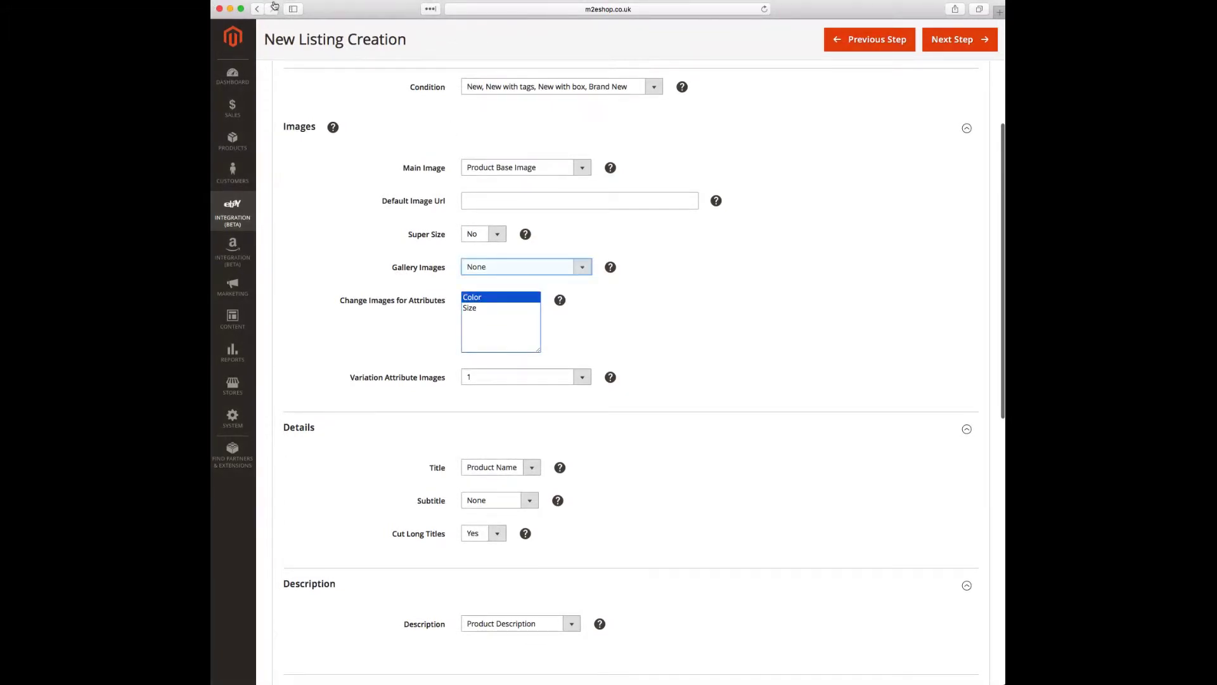
{"action": "left_click", "coordinate": [583, 266]}
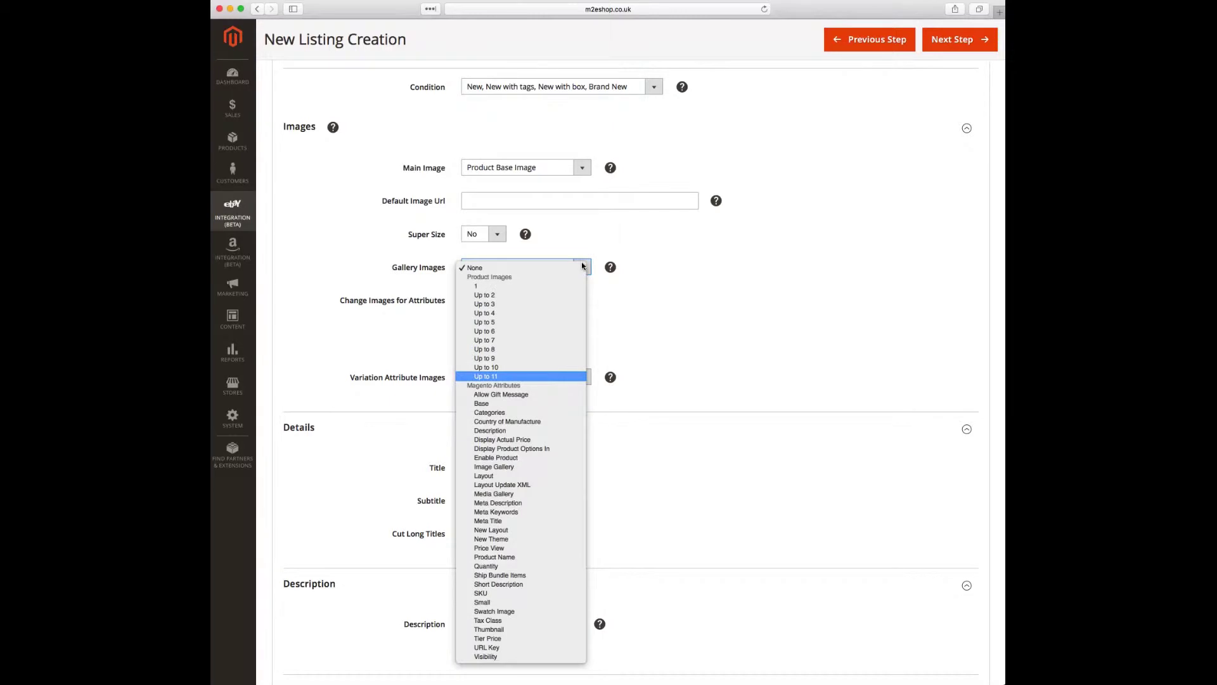
{"action": "left_click", "coordinate": [499, 377]}
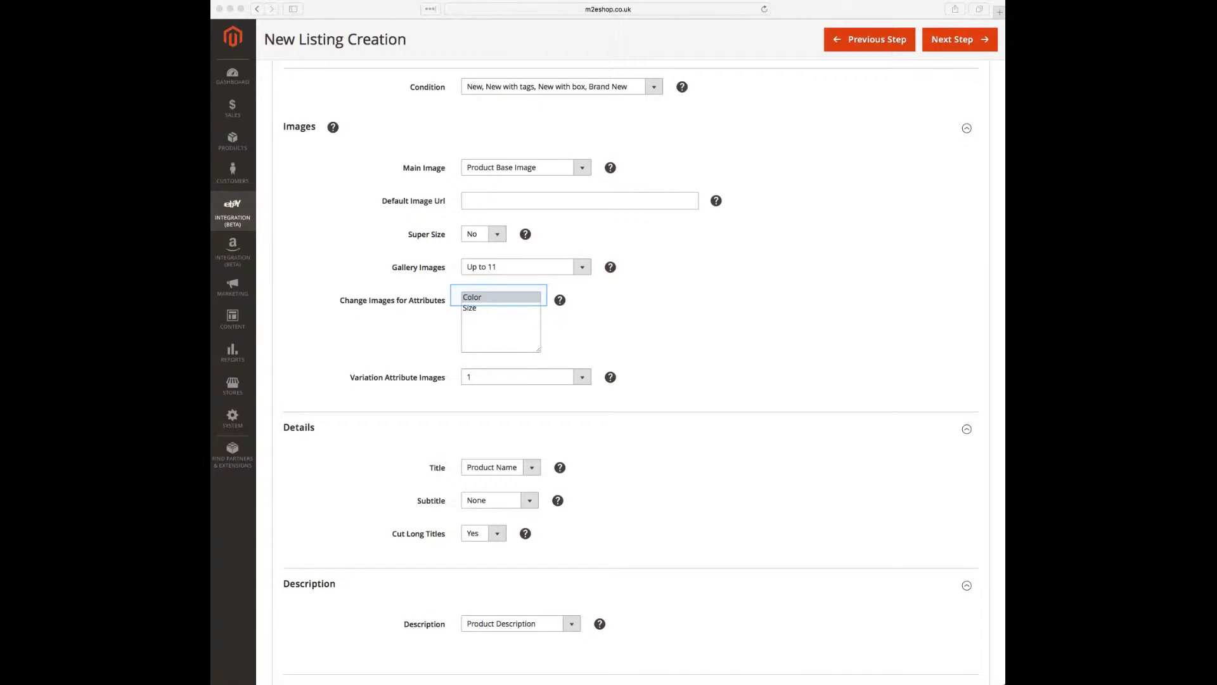
Save the description settings as a new policy titled clothing-generic-description and proceed to the synchronization settings.
{"action": "scroll", "coordinate": [815, 217], "scroll_direction": "down", "scroll_amount": 10}
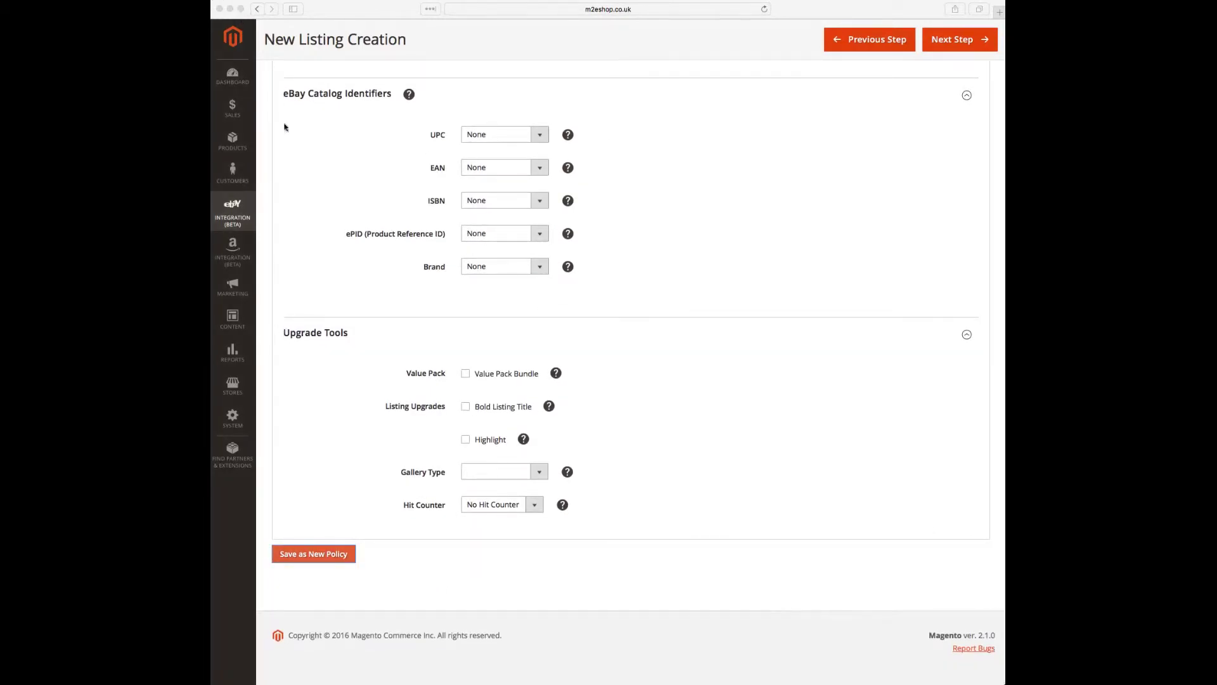
{"action": "left_click", "coordinate": [315, 558]}
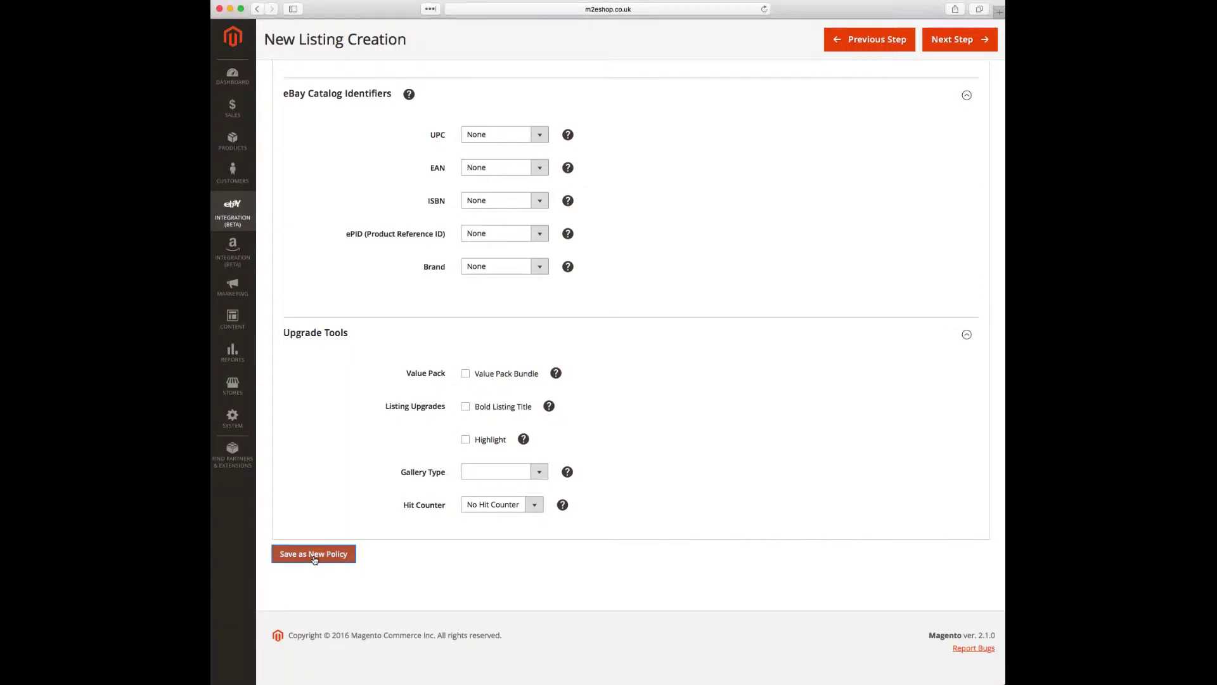
{"action": "left_click", "coordinate": [314, 559]}
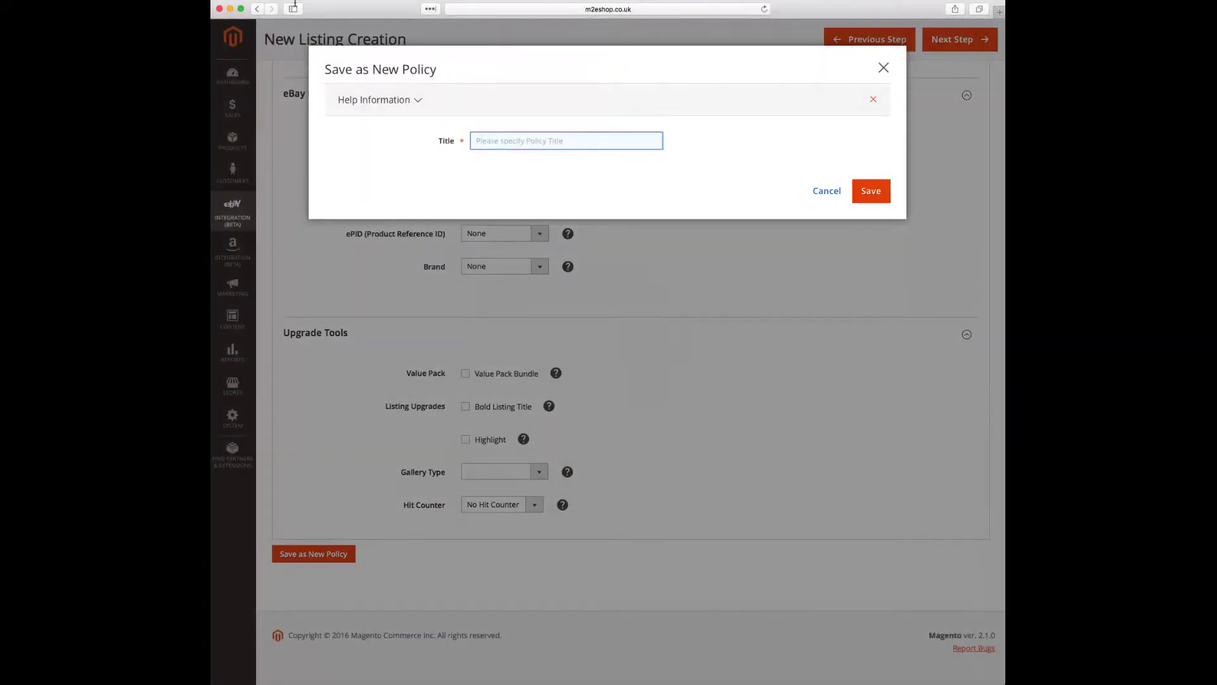
{"action": "left_click", "coordinate": [501, 142]}
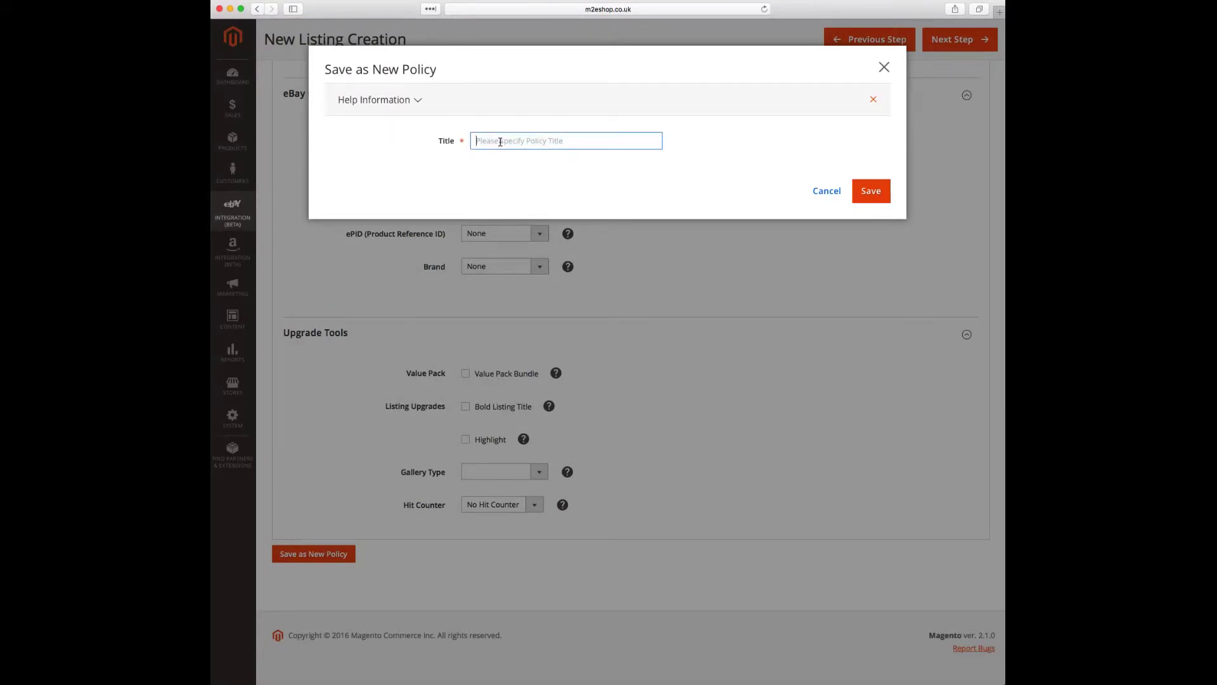
{"action": "type", "text": "clothing-generic-description"}
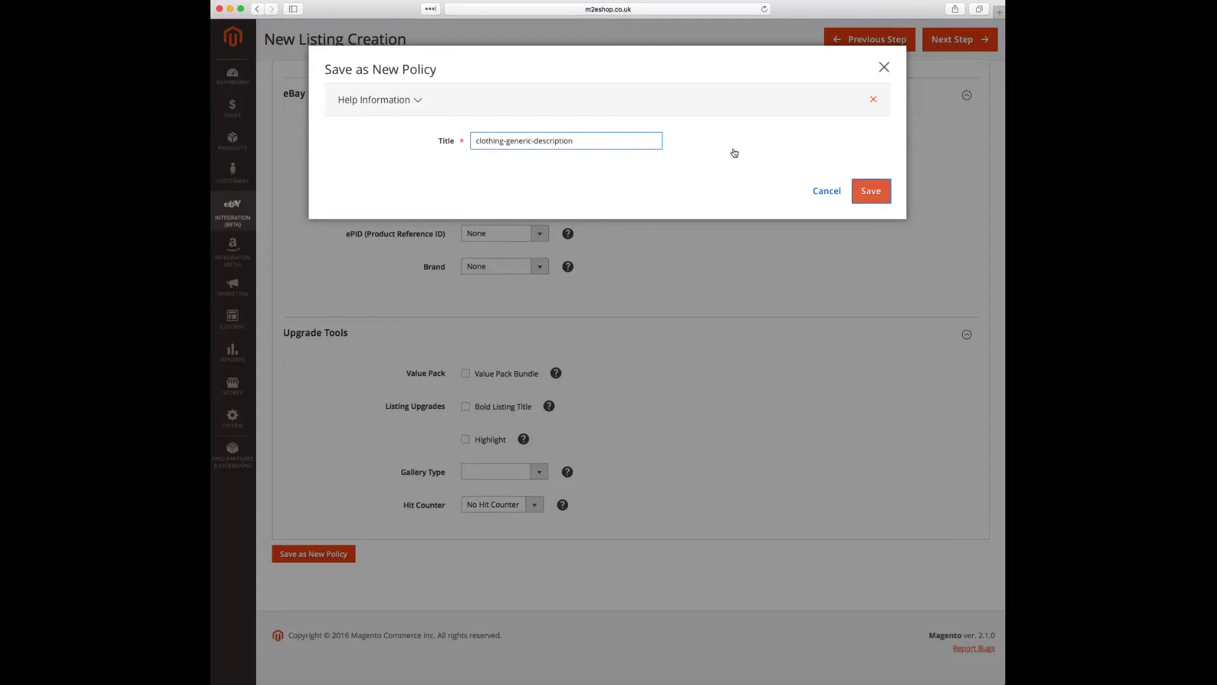
{"action": "left_click", "coordinate": [865, 189]}
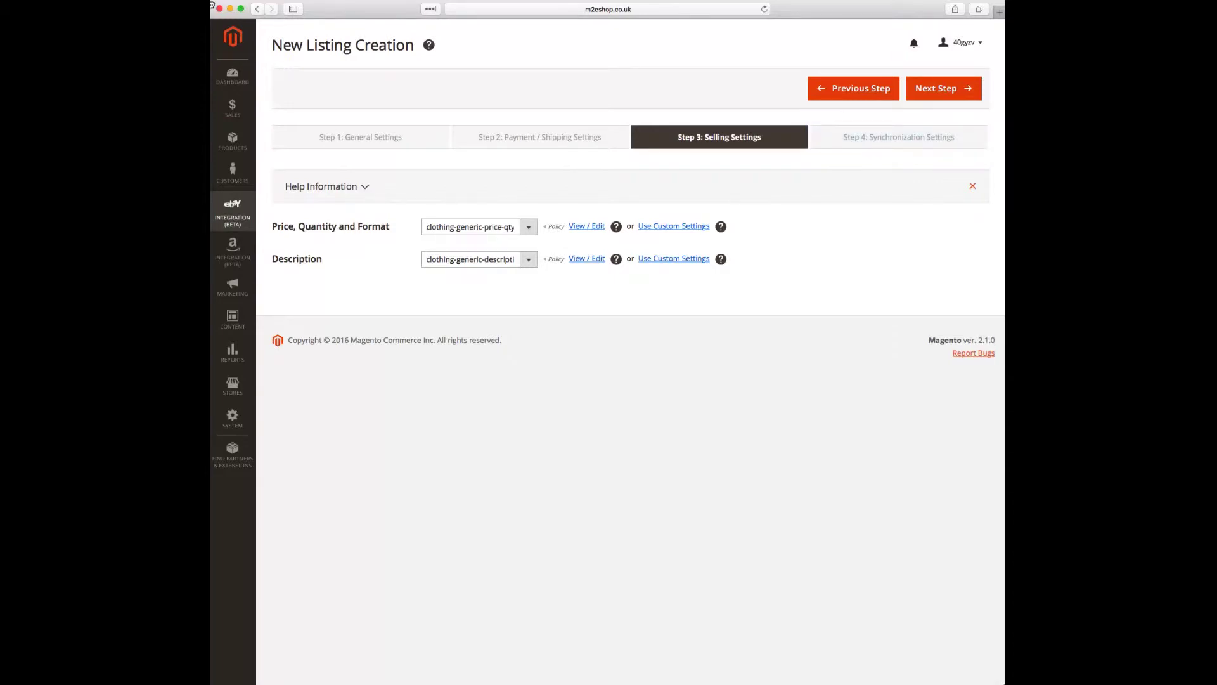
{"action": "left_click", "coordinate": [944, 90]}
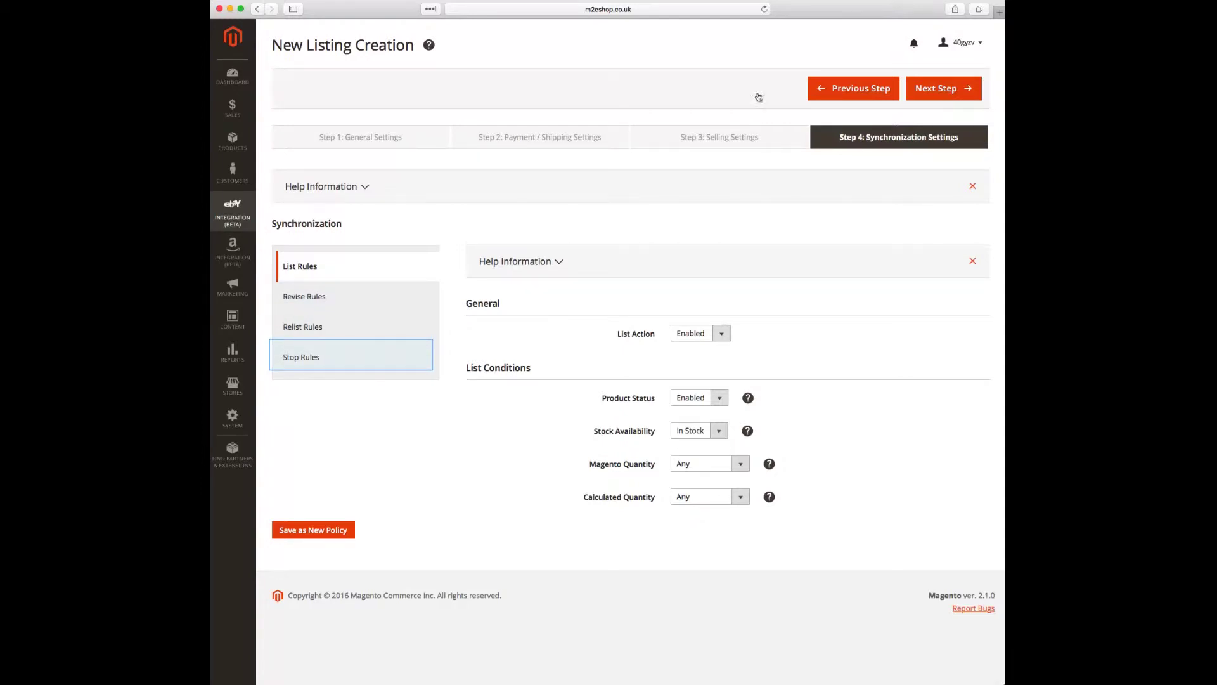
Review the synchronization policy's revise, relist and stop rules.
{"action": "left_click", "coordinate": [300, 297]}
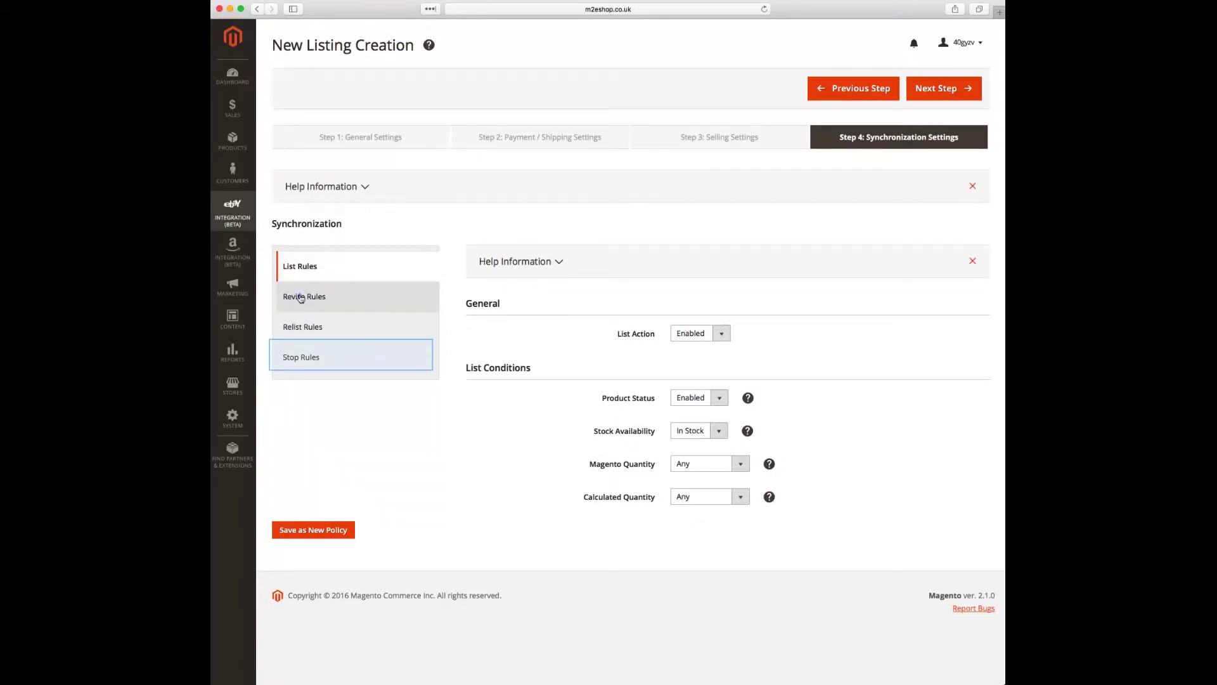
{"action": "scroll", "coordinate": [458, 341], "scroll_direction": "down", "scroll_amount": 5}
{"action": "scroll", "coordinate": [455, 341], "scroll_direction": "down", "scroll_amount": 3}
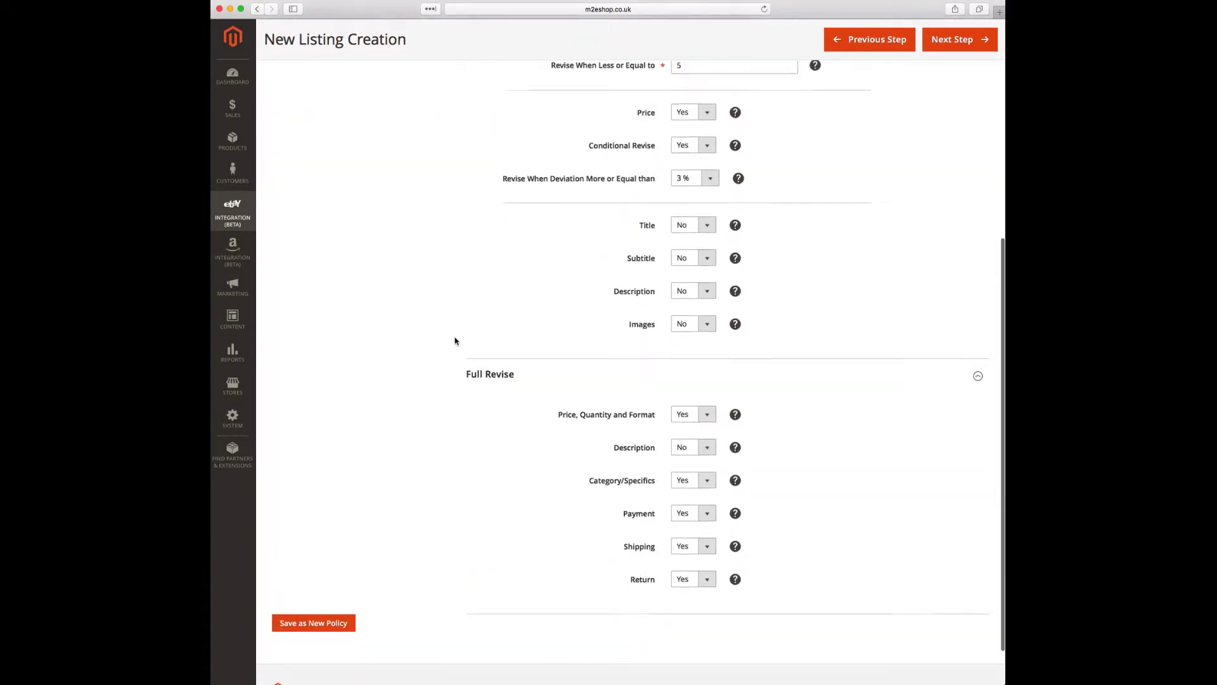
{"action": "scroll", "coordinate": [453, 341], "scroll_direction": "up", "scroll_amount": 3}
{"action": "scroll", "coordinate": [453, 341], "scroll_direction": "up", "scroll_amount": 5}
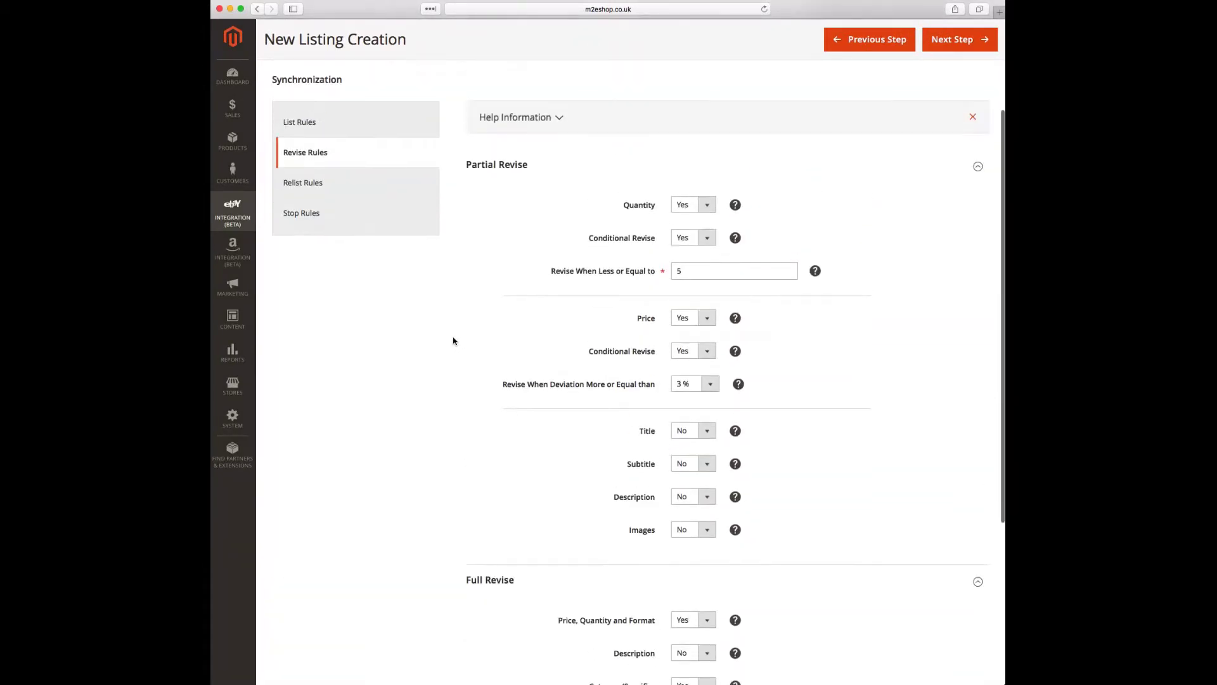
{"action": "left_click", "coordinate": [307, 224]}
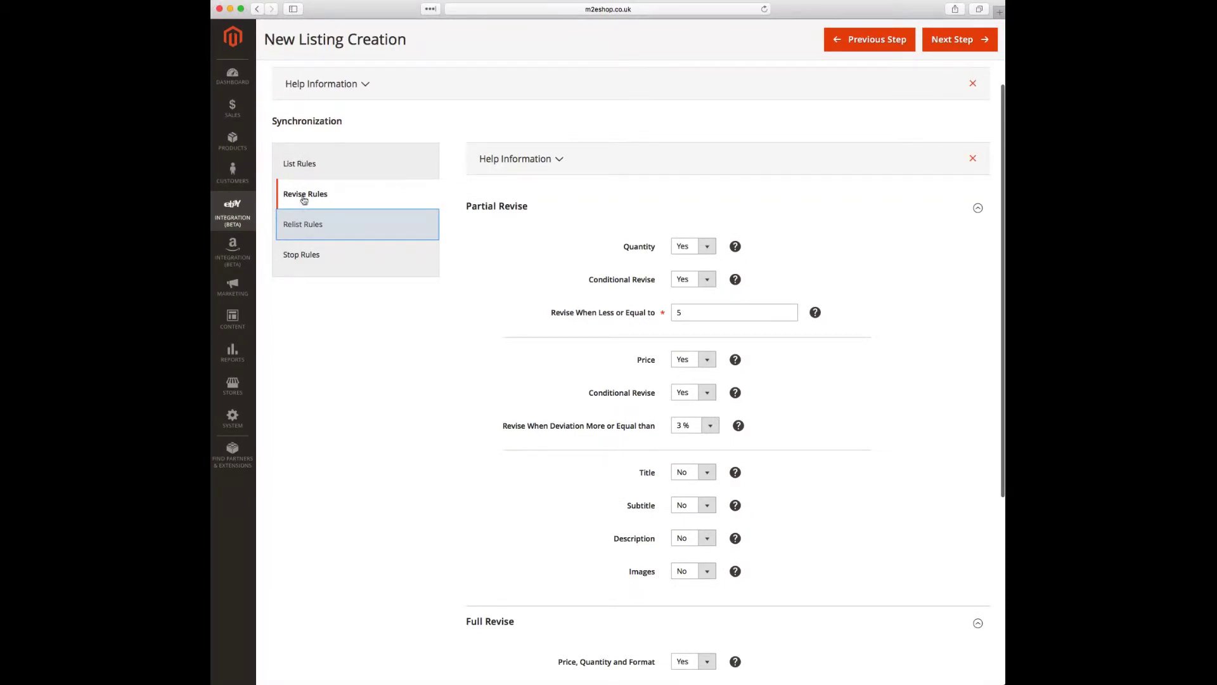
{"action": "left_click", "coordinate": [304, 225]}
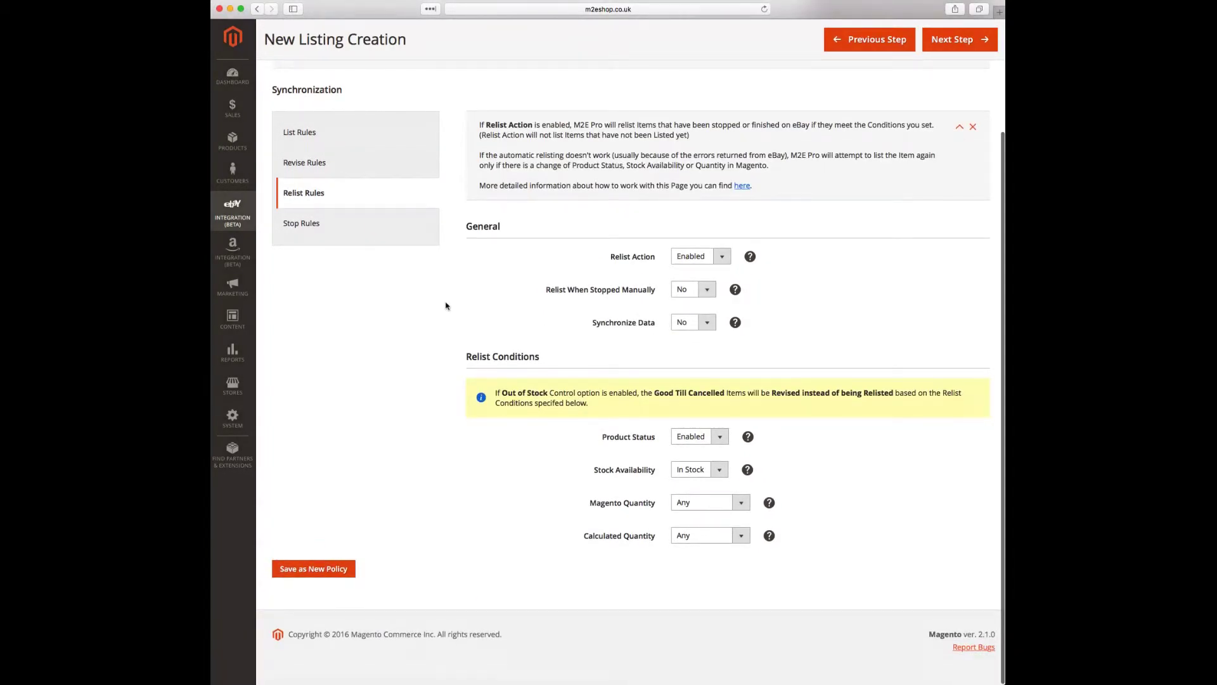
{"action": "left_click", "coordinate": [302, 224]}
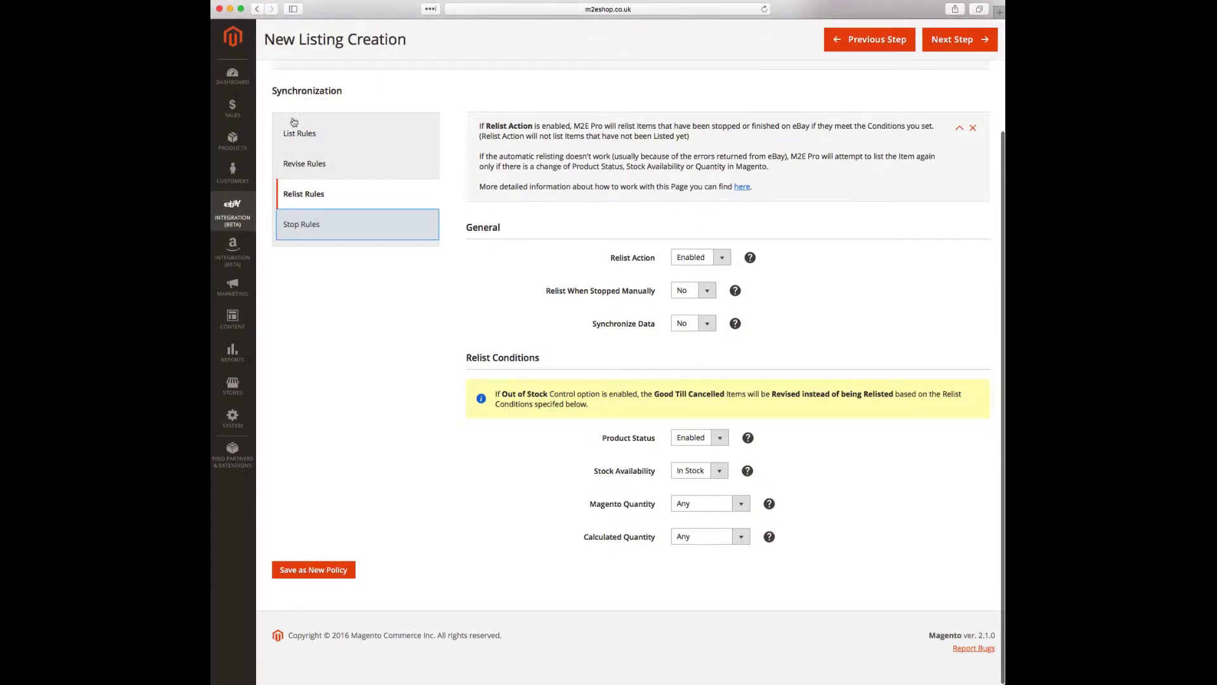
{"action": "left_click", "coordinate": [301, 226]}
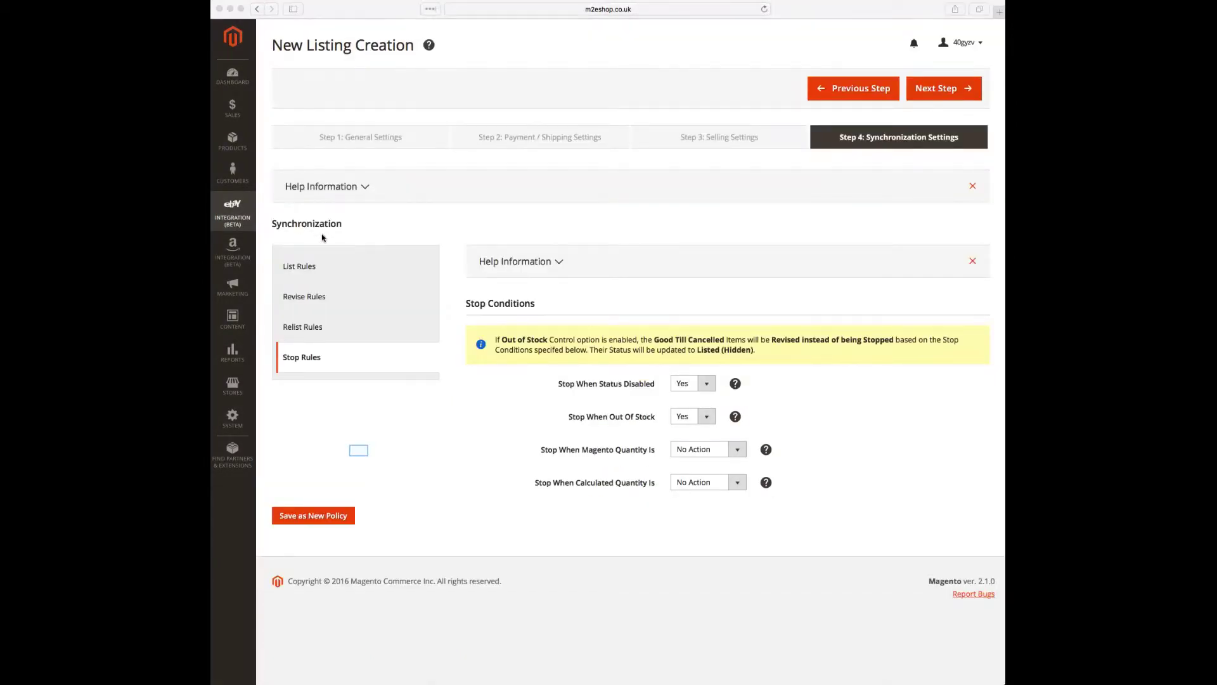
Save the synchronization settings as a new policy titled clothing-generic-sync.
{"action": "left_click", "coordinate": [360, 454]}
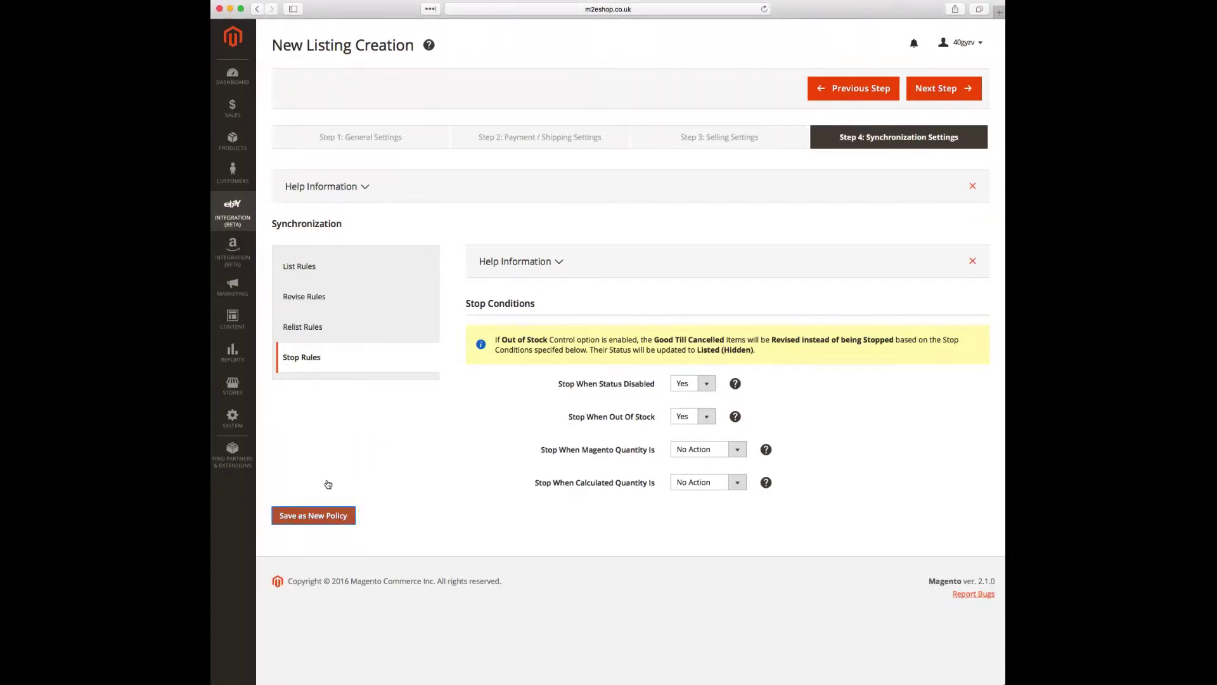
{"action": "left_click", "coordinate": [325, 517]}
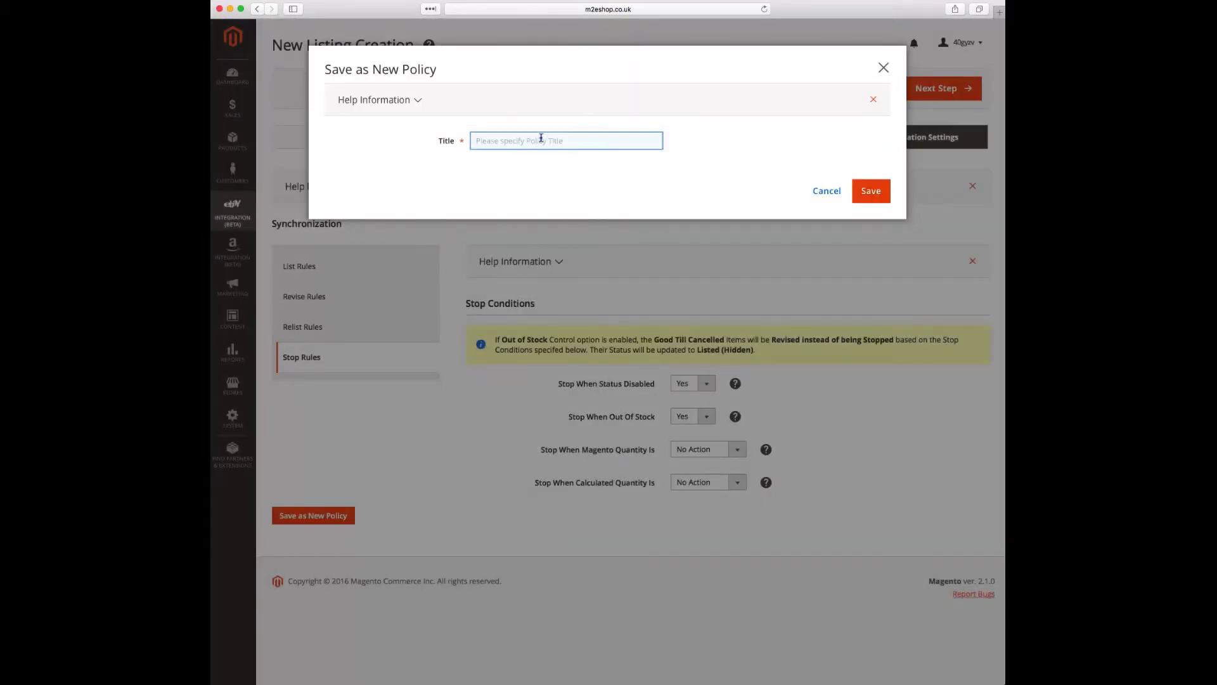
{"action": "type", "text": "clothing-generic-sync"}
{"action": "left_click", "coordinate": [882, 189]}
{"action": "type", "text": "clothing-generic-sync"}
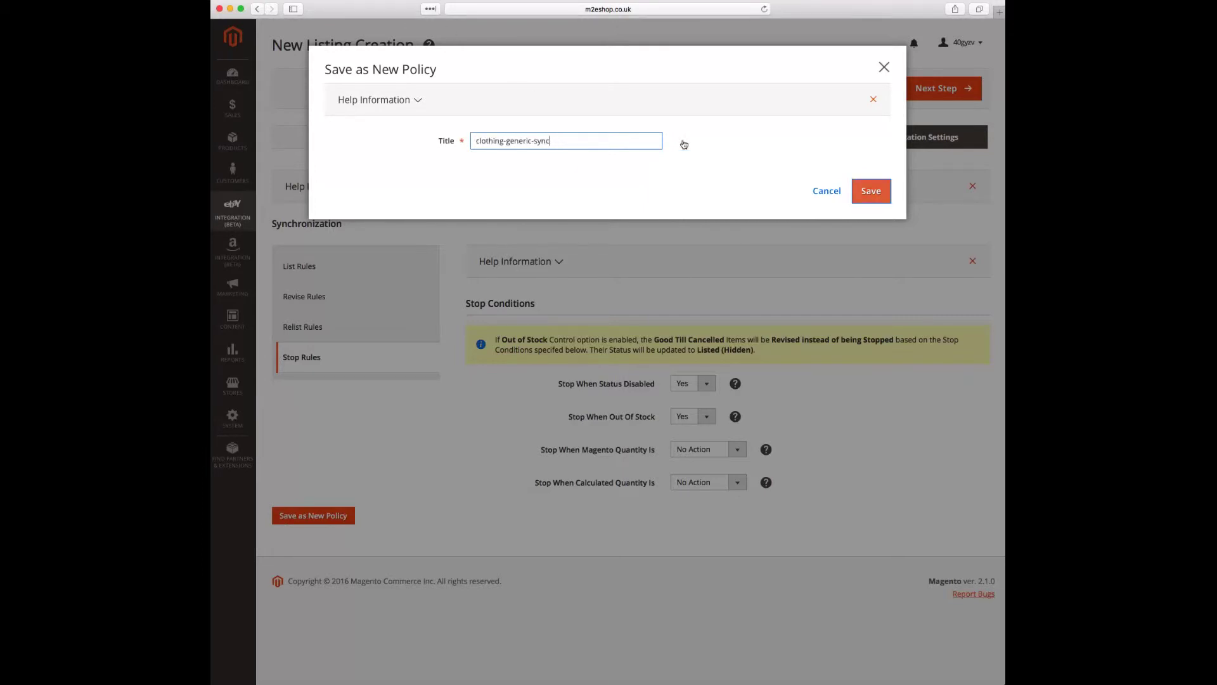
{"action": "left_click", "coordinate": [873, 181]}
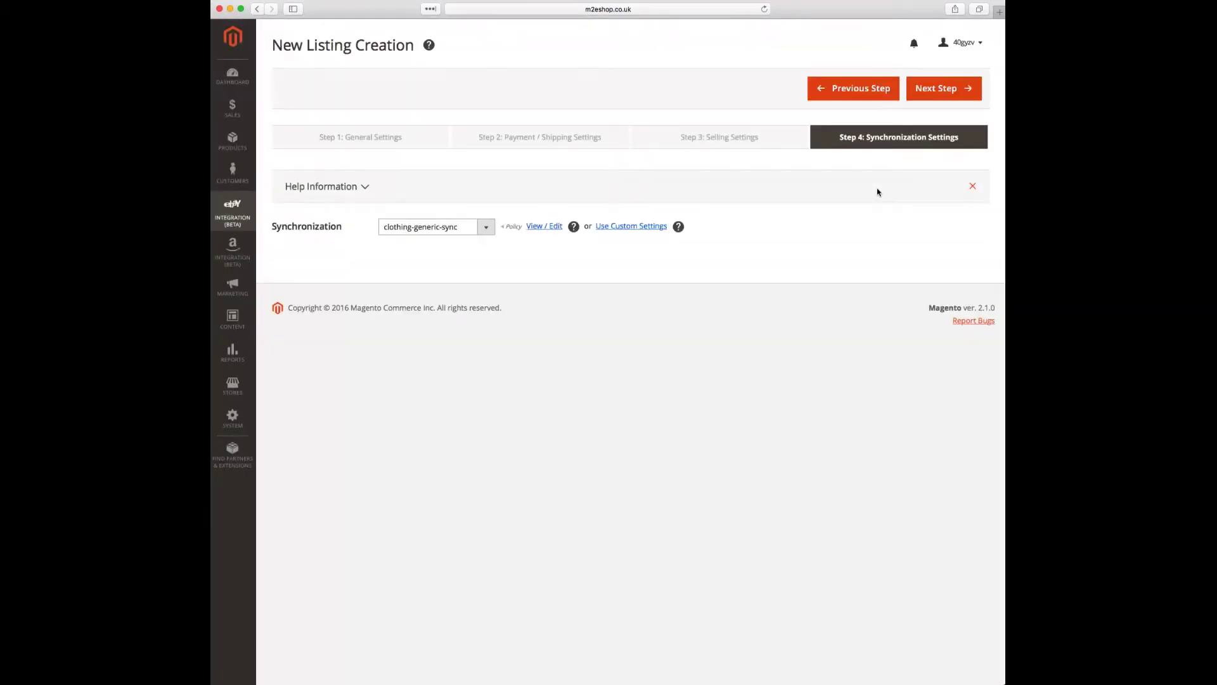
Finish the listing settings and continue to product selection with products displayed as an ungrouped Products List.
{"action": "left_click", "coordinate": [943, 88]}
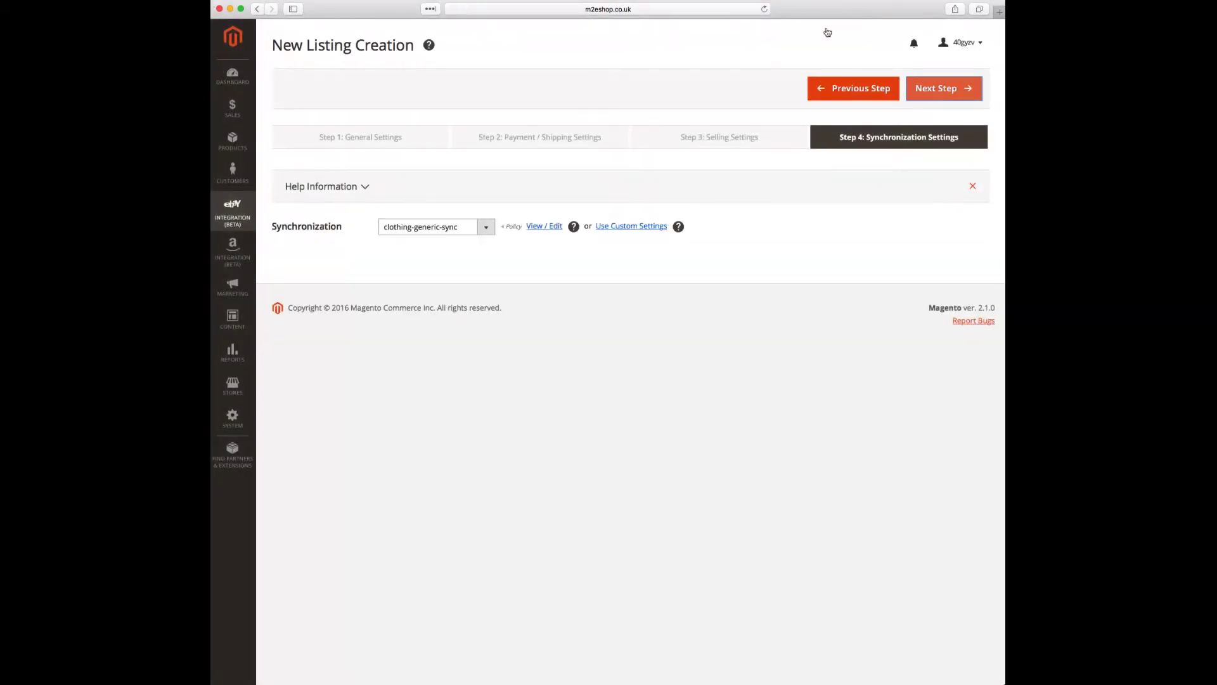
{"action": "left_click", "coordinate": [963, 90]}
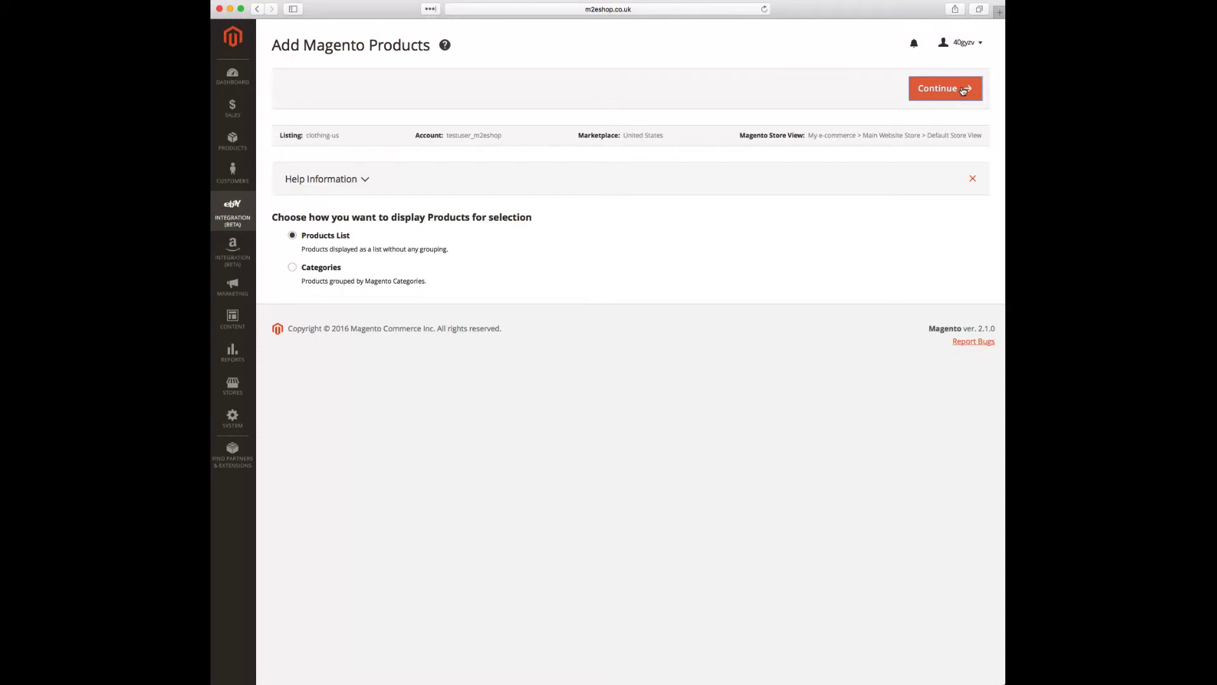
{"action": "left_click", "coordinate": [963, 90]}
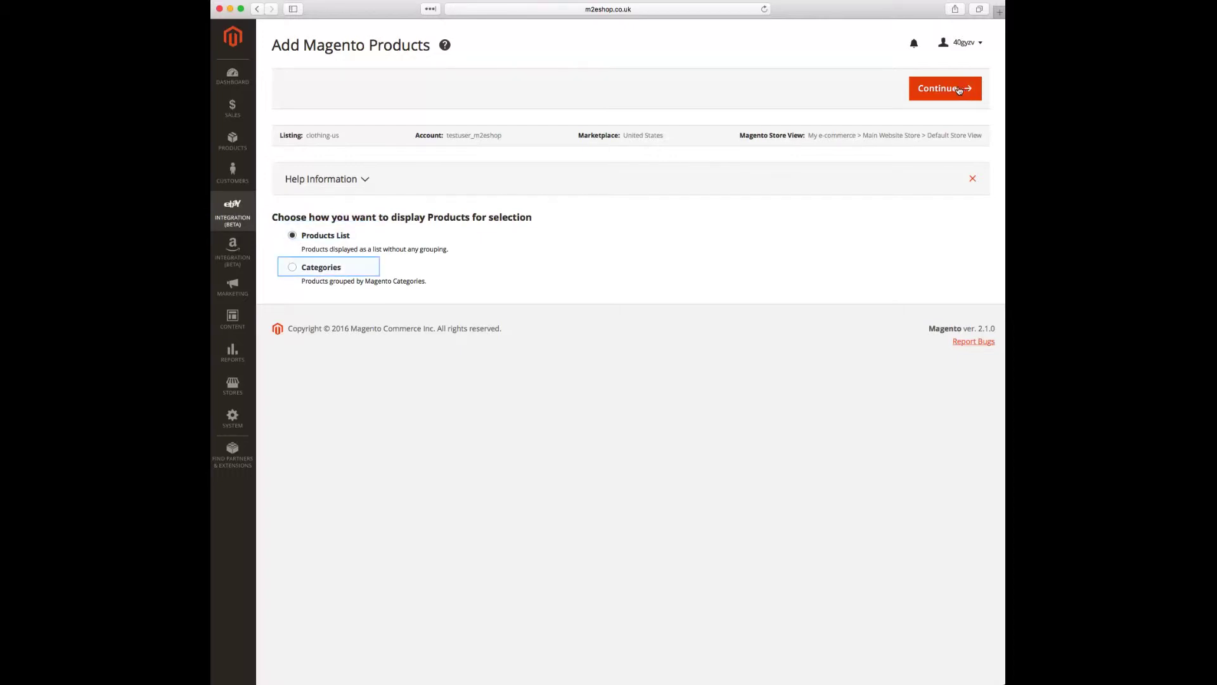
{"action": "left_click", "coordinate": [954, 89]}
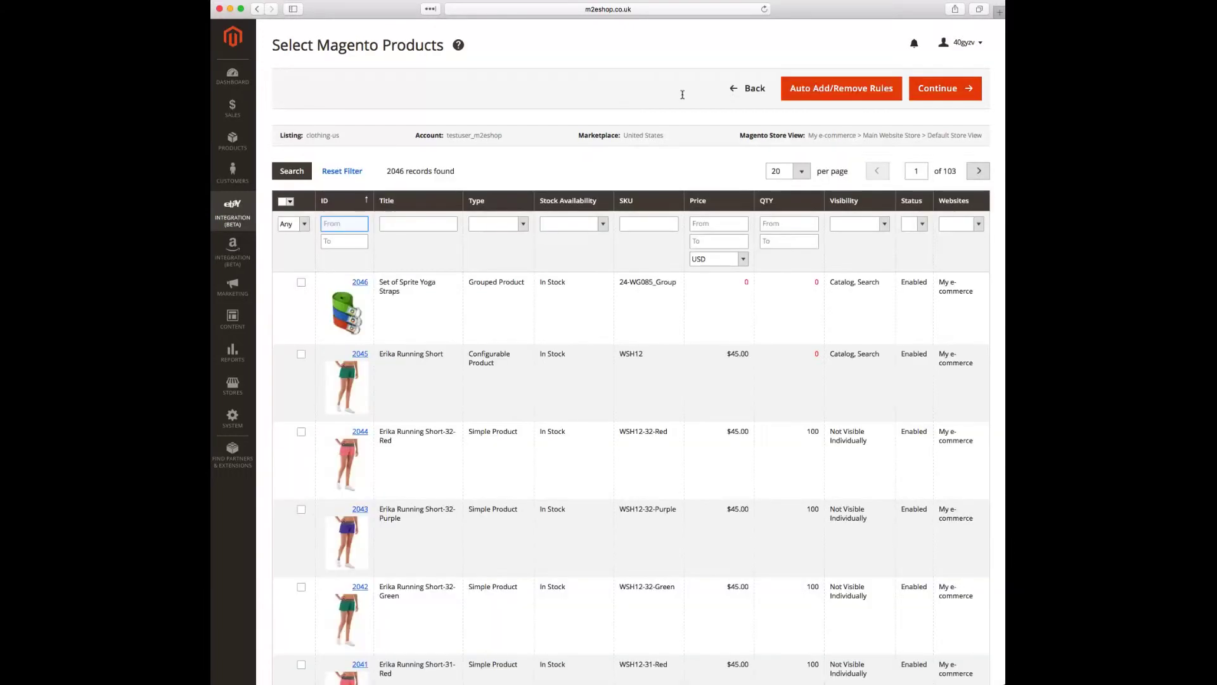
Filter the Magento products by ID from 1257 to 1257.
{"action": "left_click", "coordinate": [343, 225]}
{"action": "type", "text": "1257"}
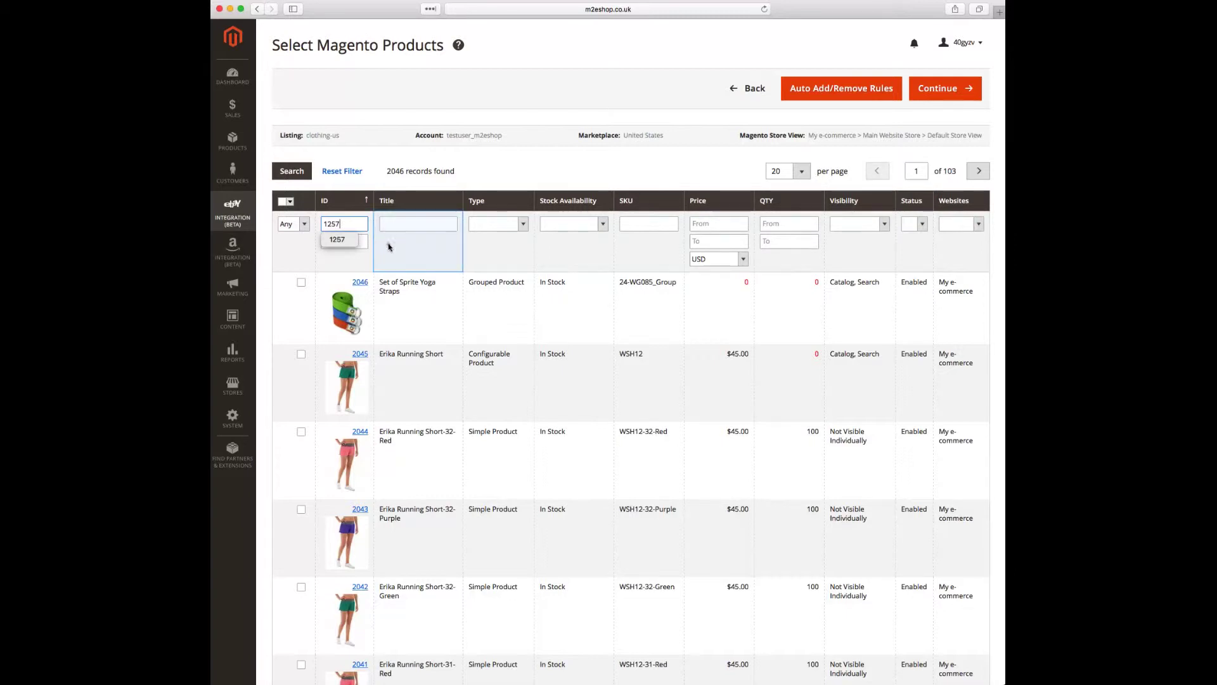
{"action": "key", "text": "Tab"}
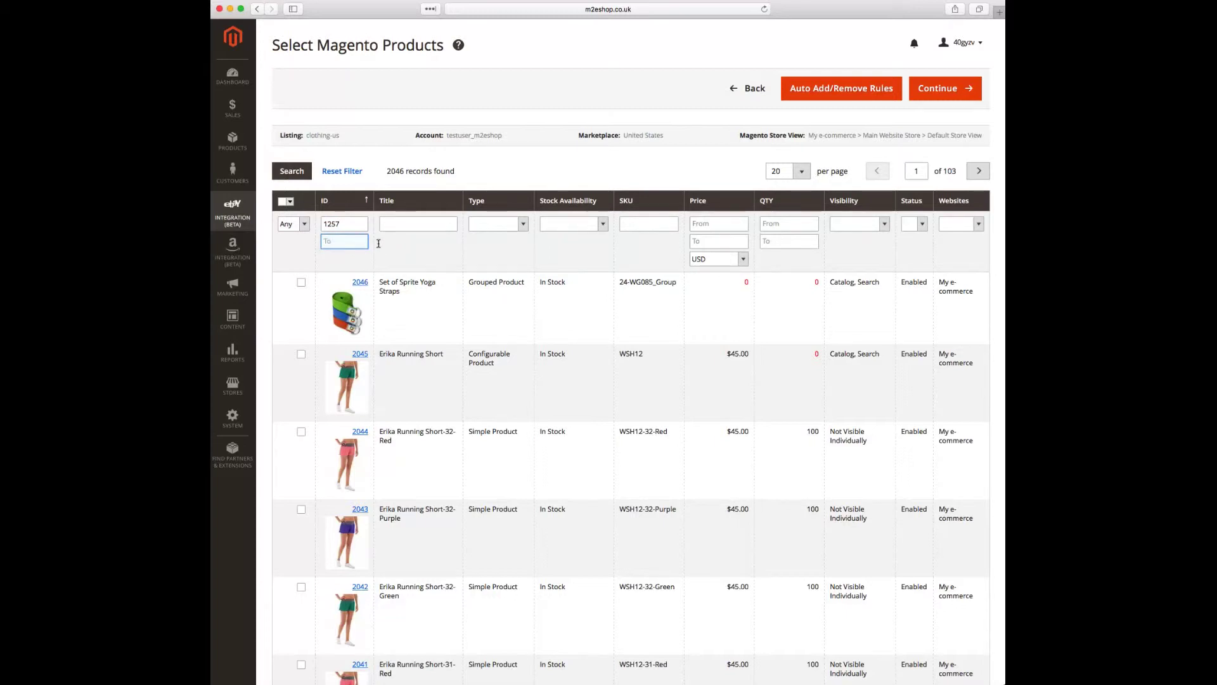
{"action": "type", "text": "1257"}
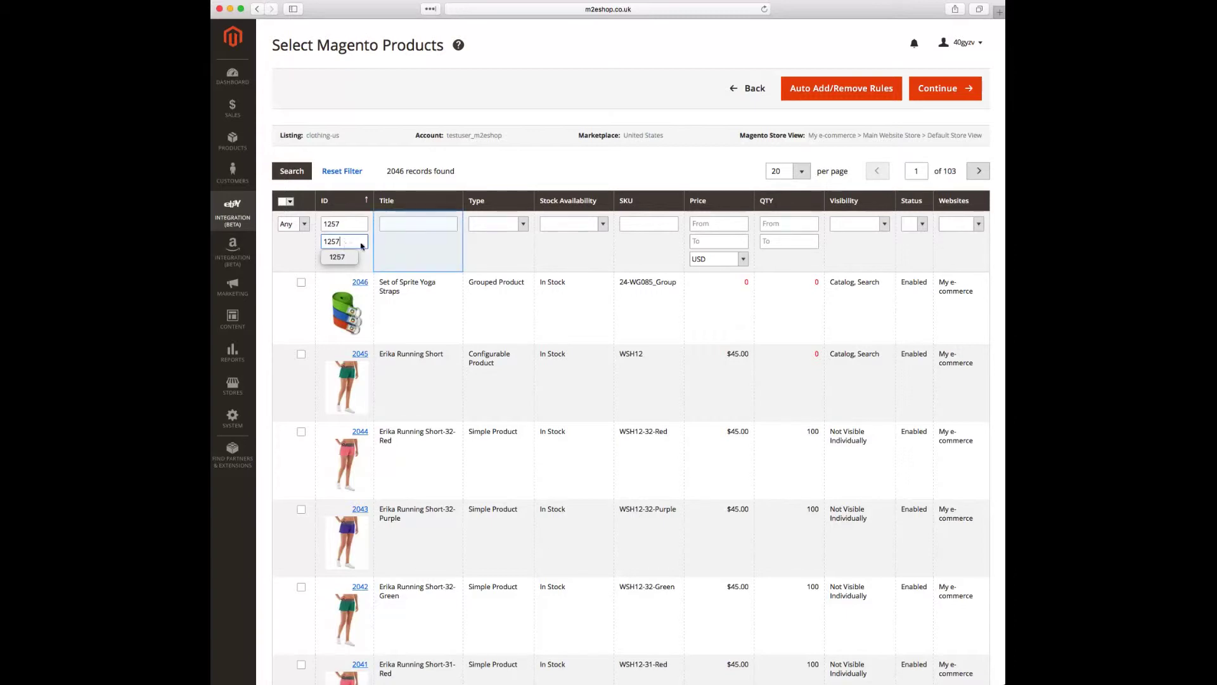
{"action": "left_click", "coordinate": [388, 248]}
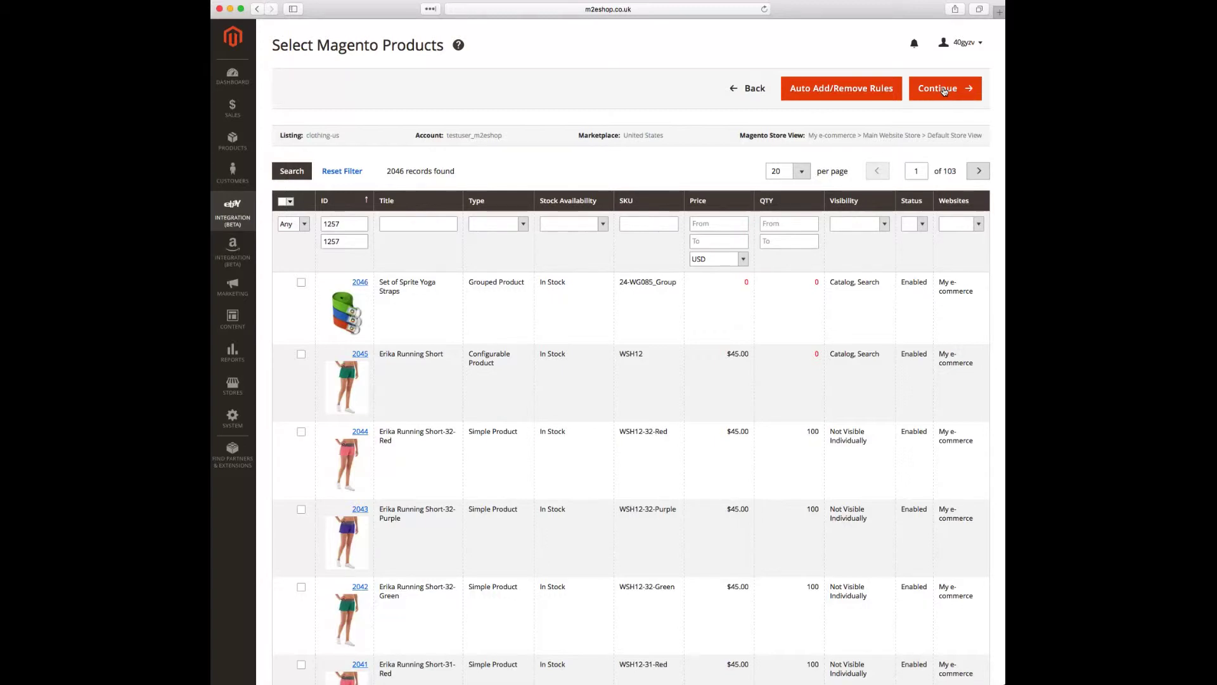
{"action": "left_click", "coordinate": [944, 91]}
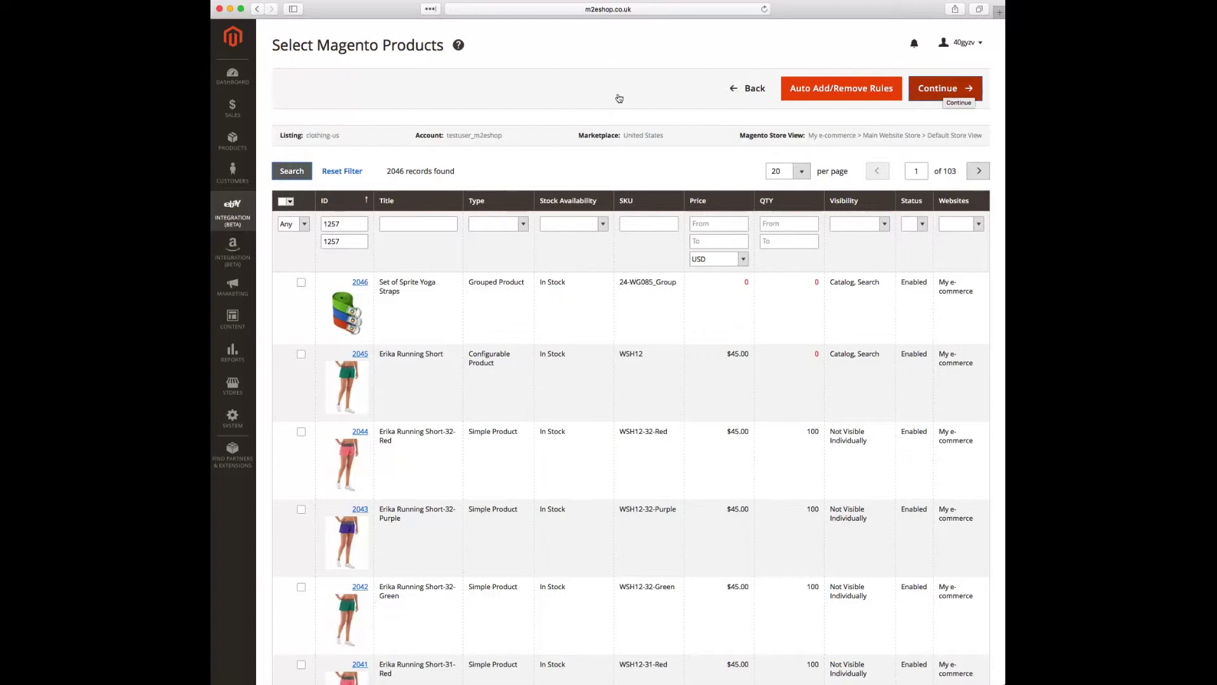
{"action": "left_click", "coordinate": [294, 171]}
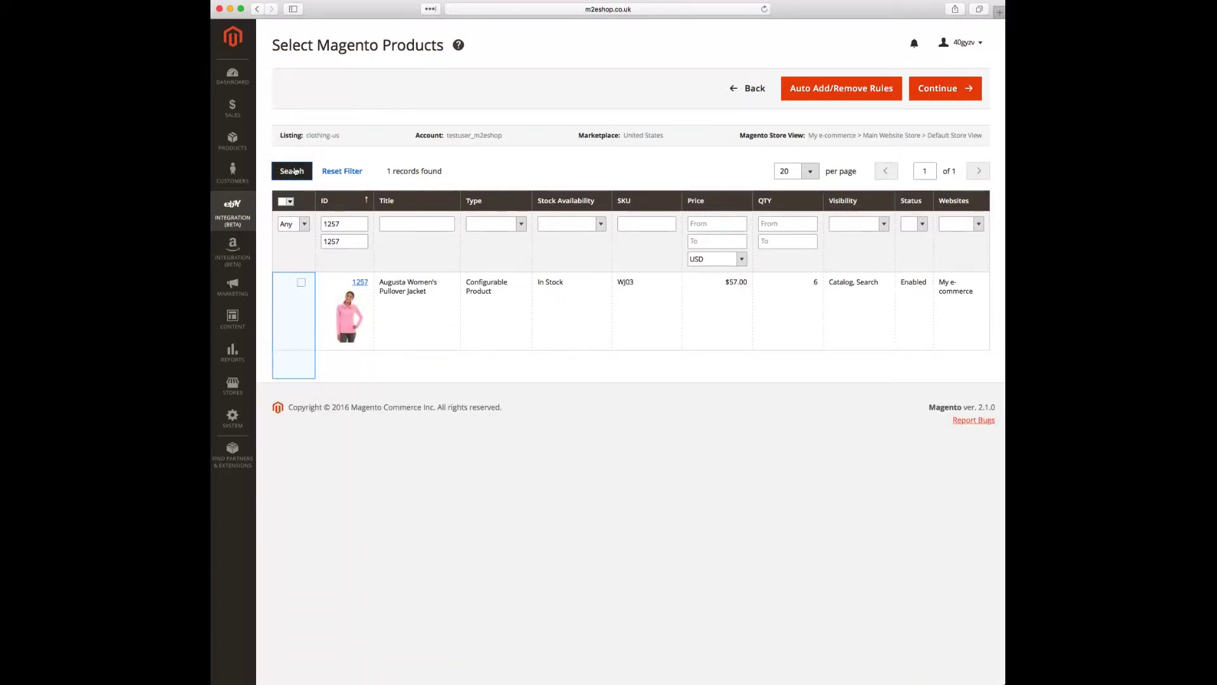
Add the Augusta Women's Pullover Jacket to the listing and decline configuring Auto Add/Remove Rules.
{"action": "left_click", "coordinate": [302, 284]}
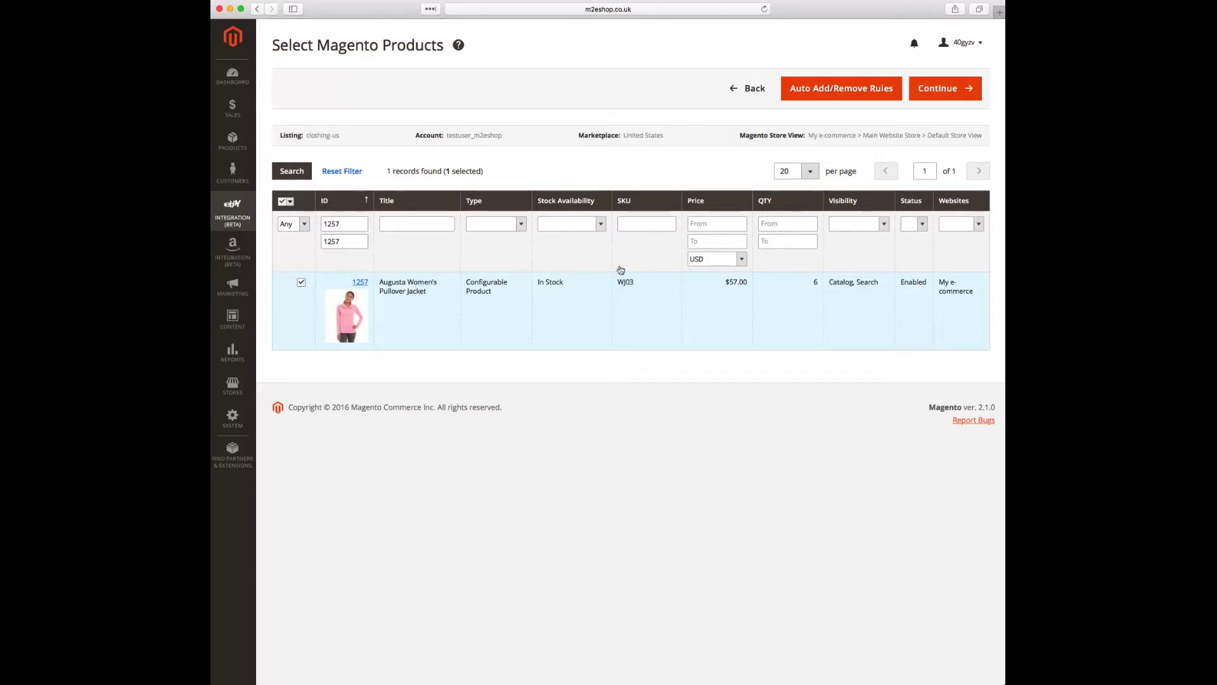
{"action": "left_click", "coordinate": [938, 92]}
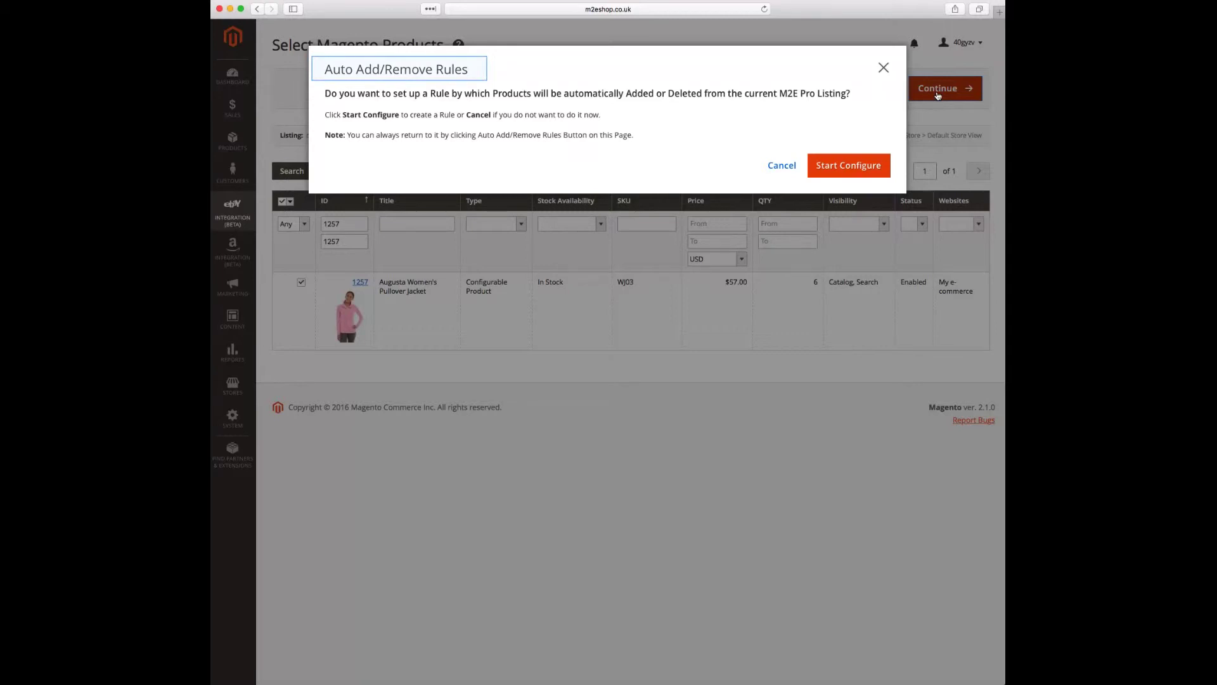
{"action": "key", "text": "Tab"}
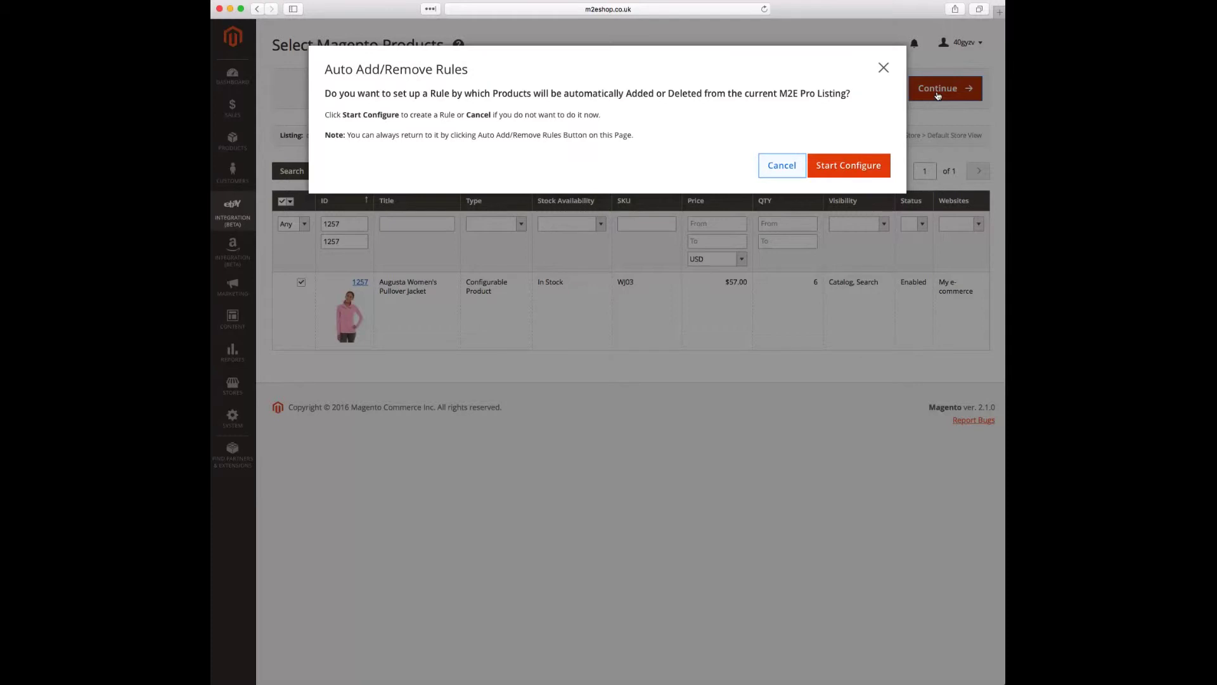
{"action": "left_click", "coordinate": [938, 94]}
{"action": "left_click", "coordinate": [780, 166]}
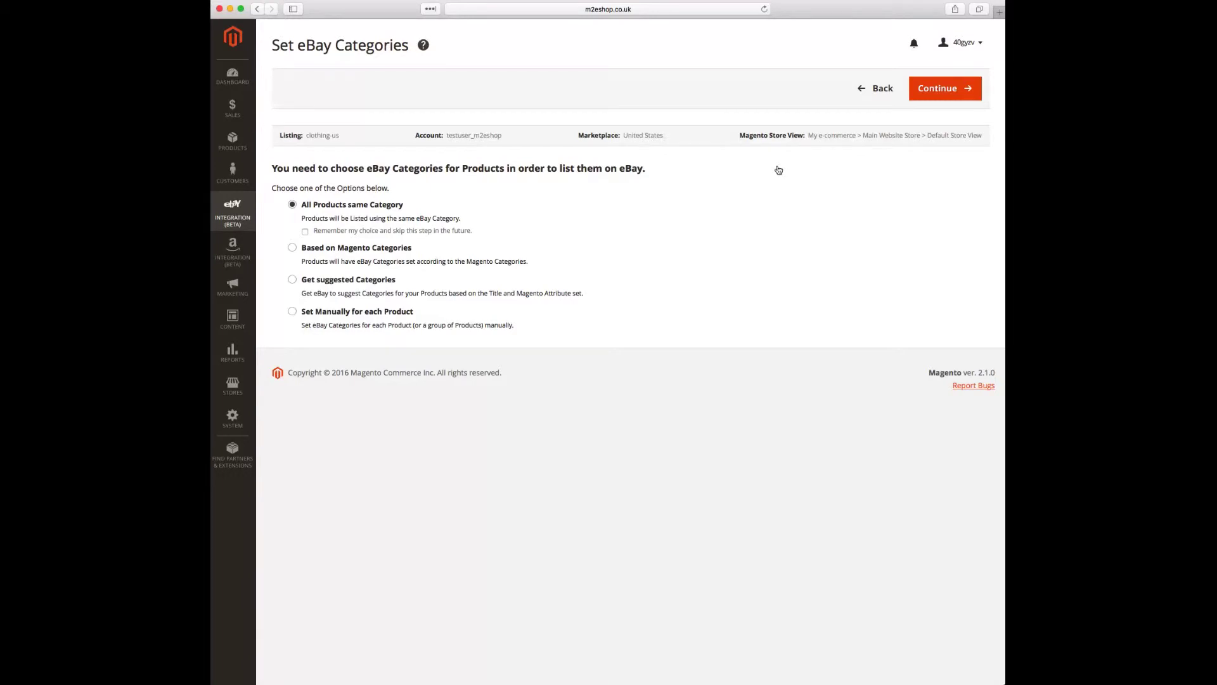
{"action": "key", "text": "Tab"}
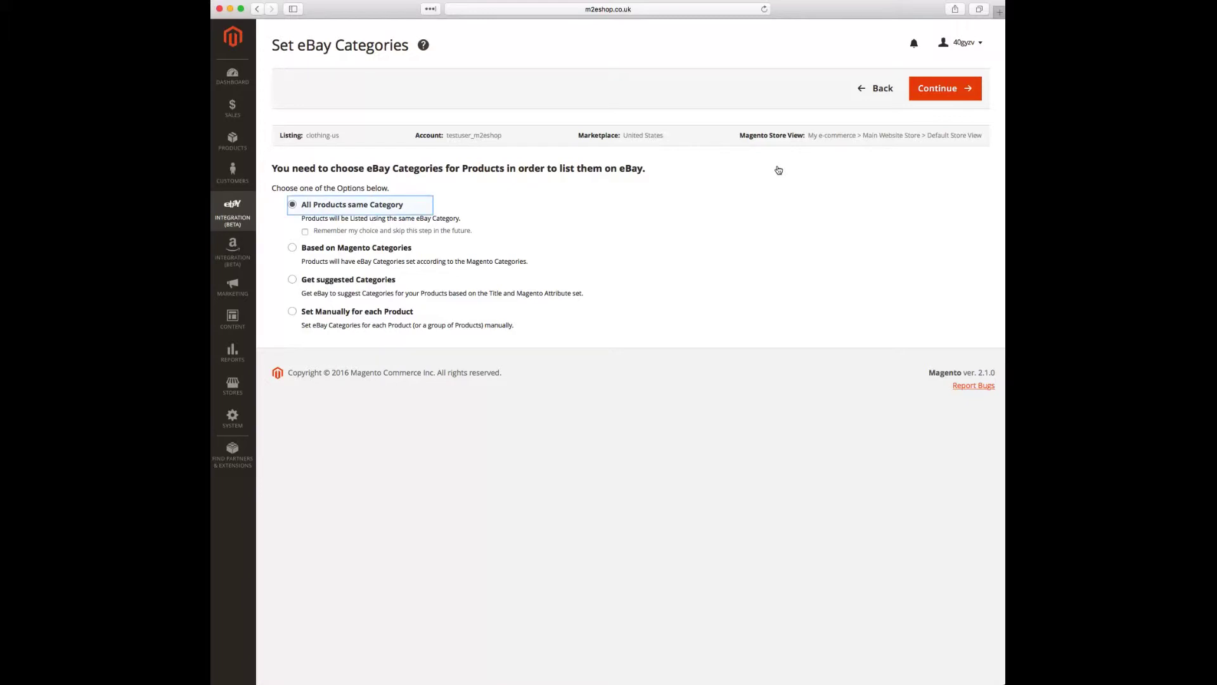
{"action": "key", "text": "Tab"}
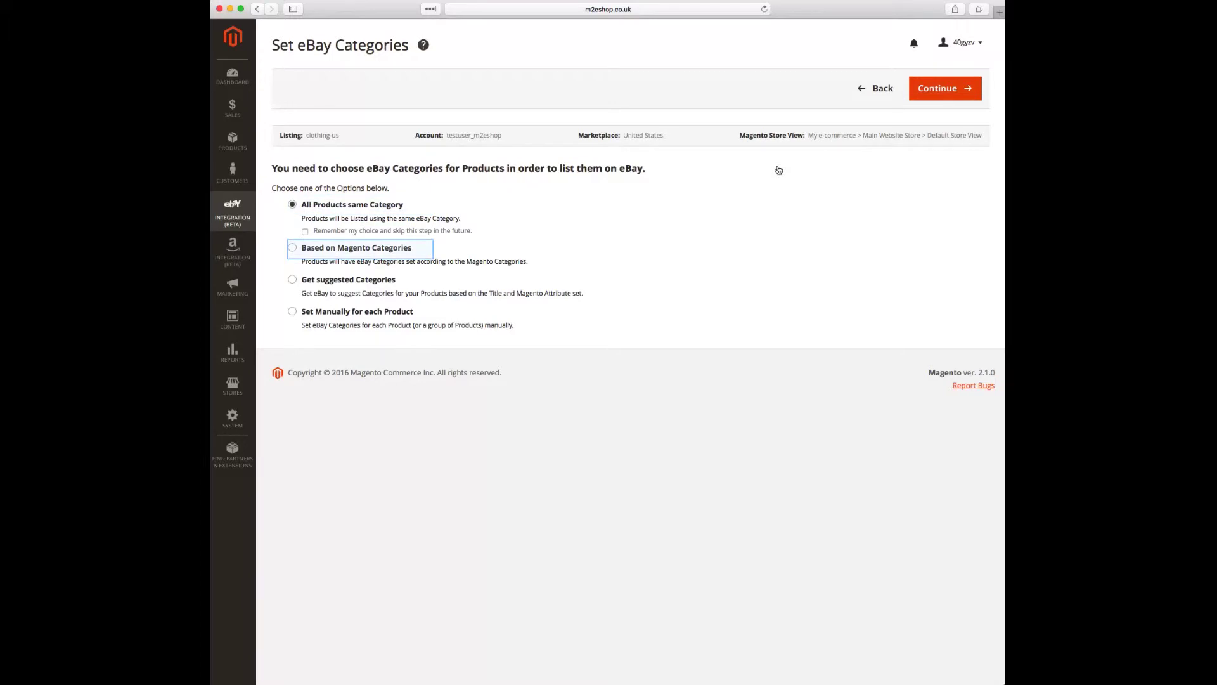
{"action": "key", "text": "Tab"}
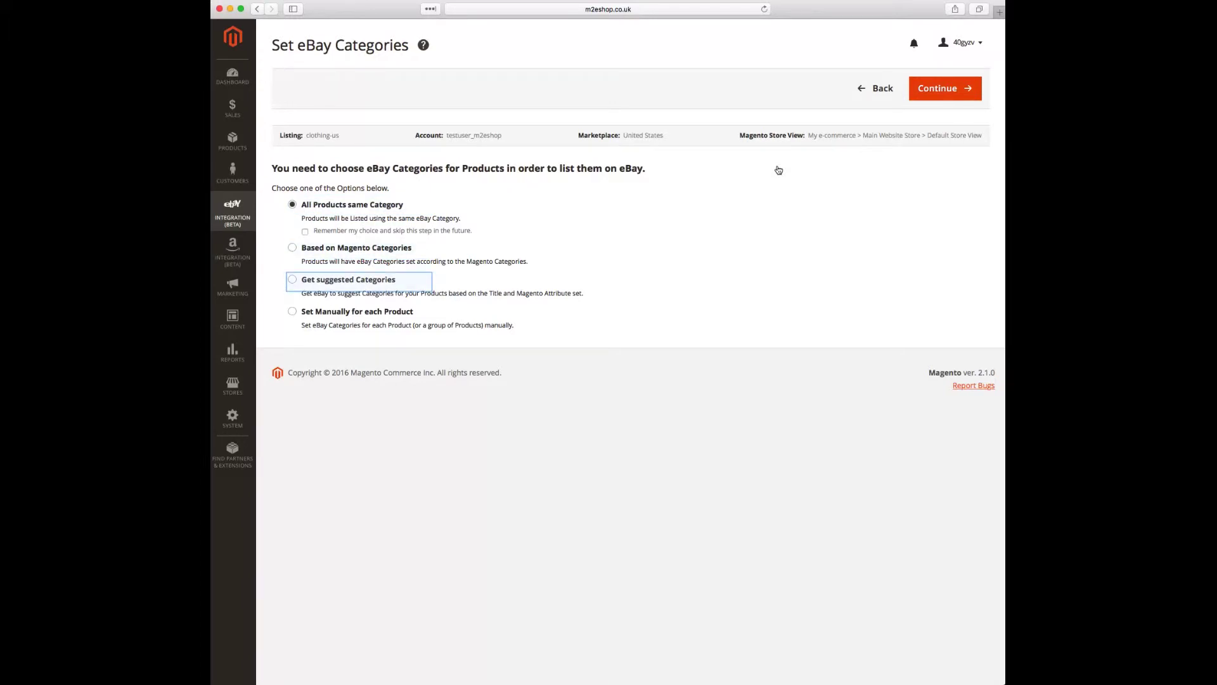
Choose to set eBay categories manually for each product and continue to the product category page.
{"action": "key", "text": "Tab"}
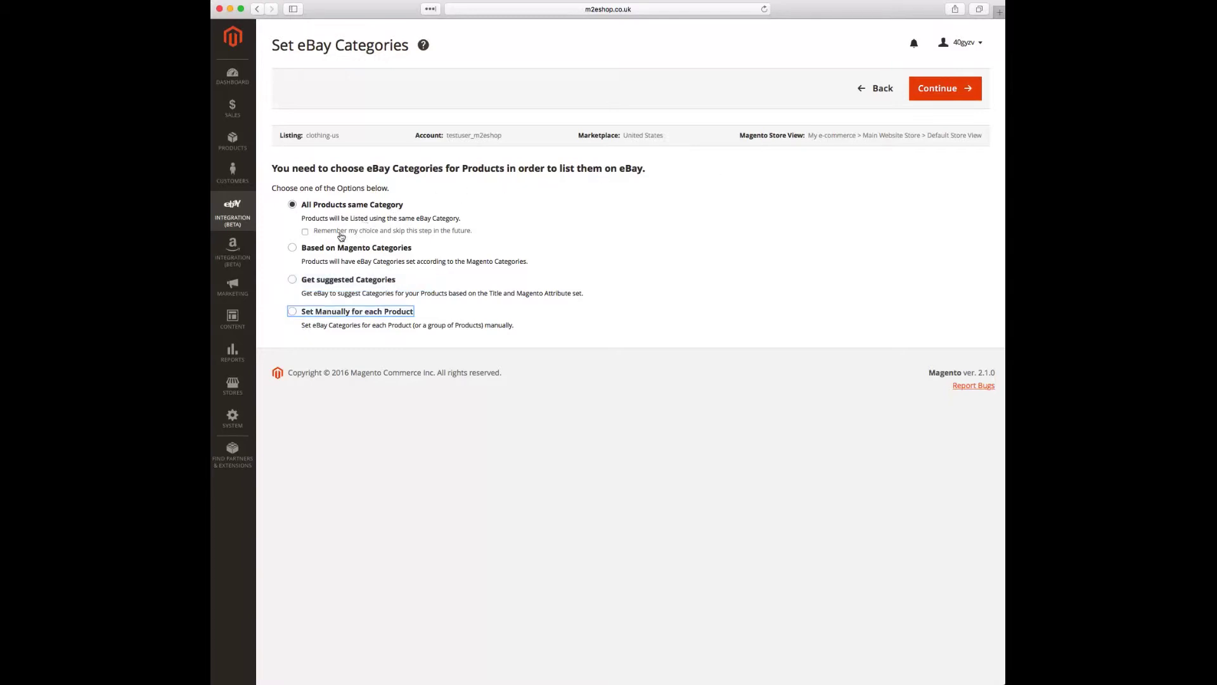
{"action": "left_click", "coordinate": [292, 312]}
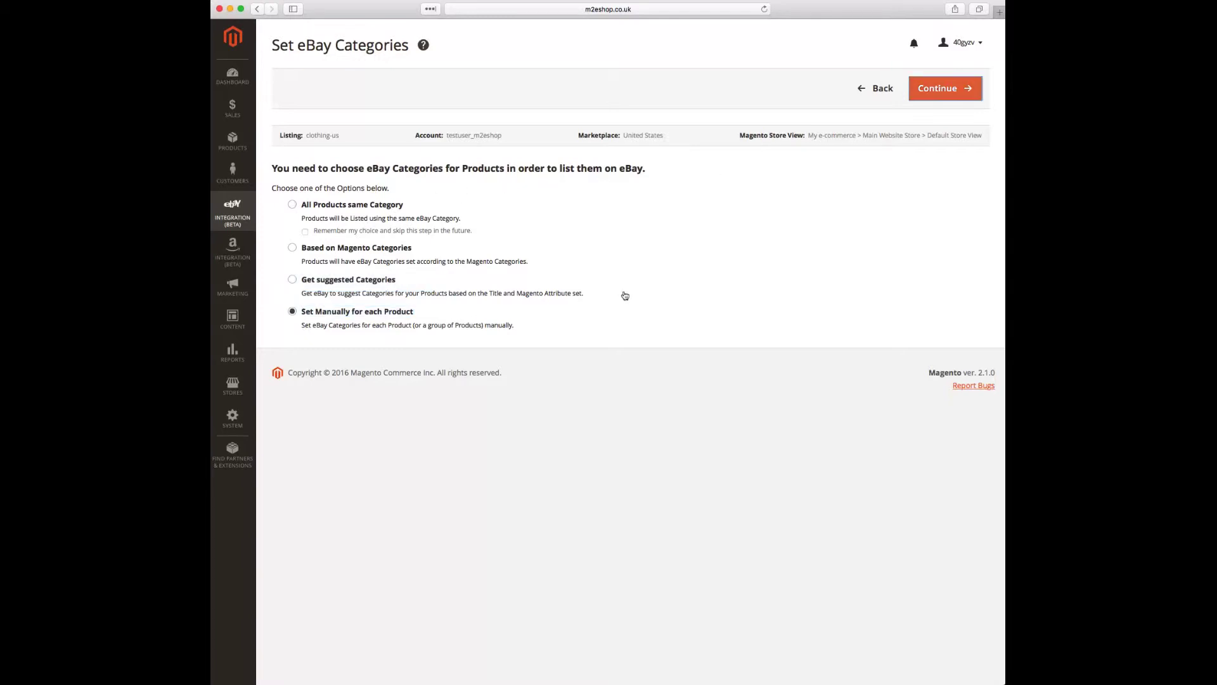
{"action": "left_click", "coordinate": [959, 91]}
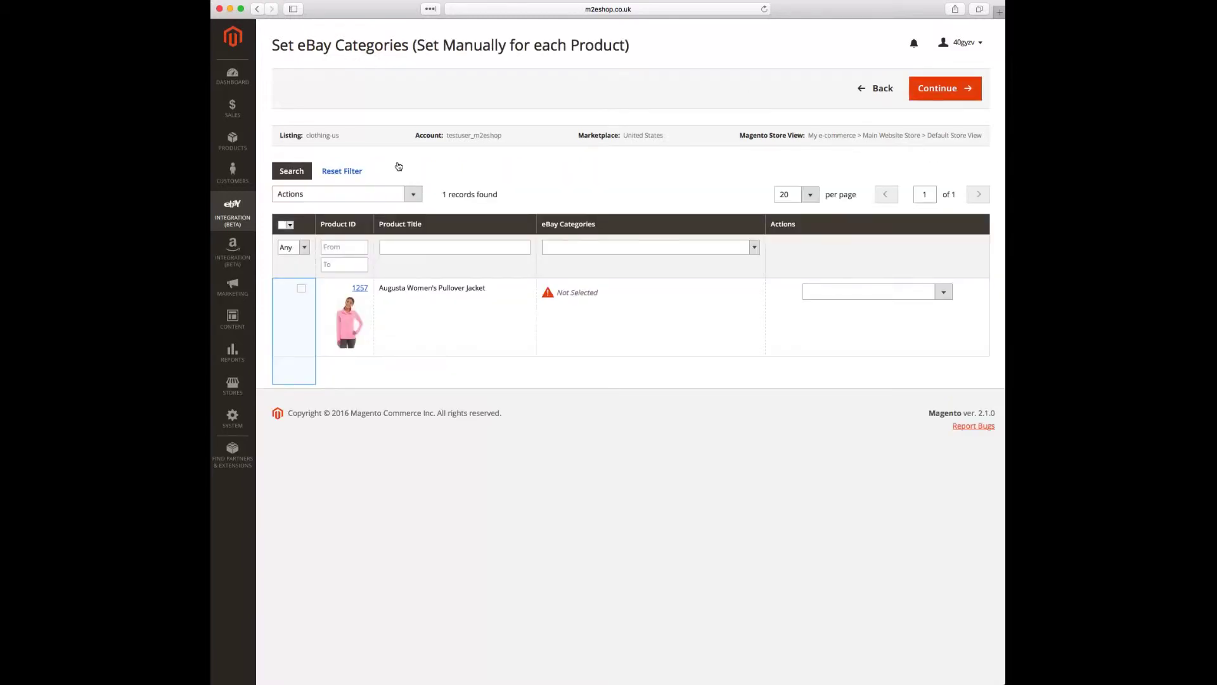
Assign Clothing, Shoes & Accessories > Women's Clothing > Coats & Jackets as the jacket's eBay Catalog Primary Category and continue to the specifics.
{"action": "left_click", "coordinate": [301, 289]}
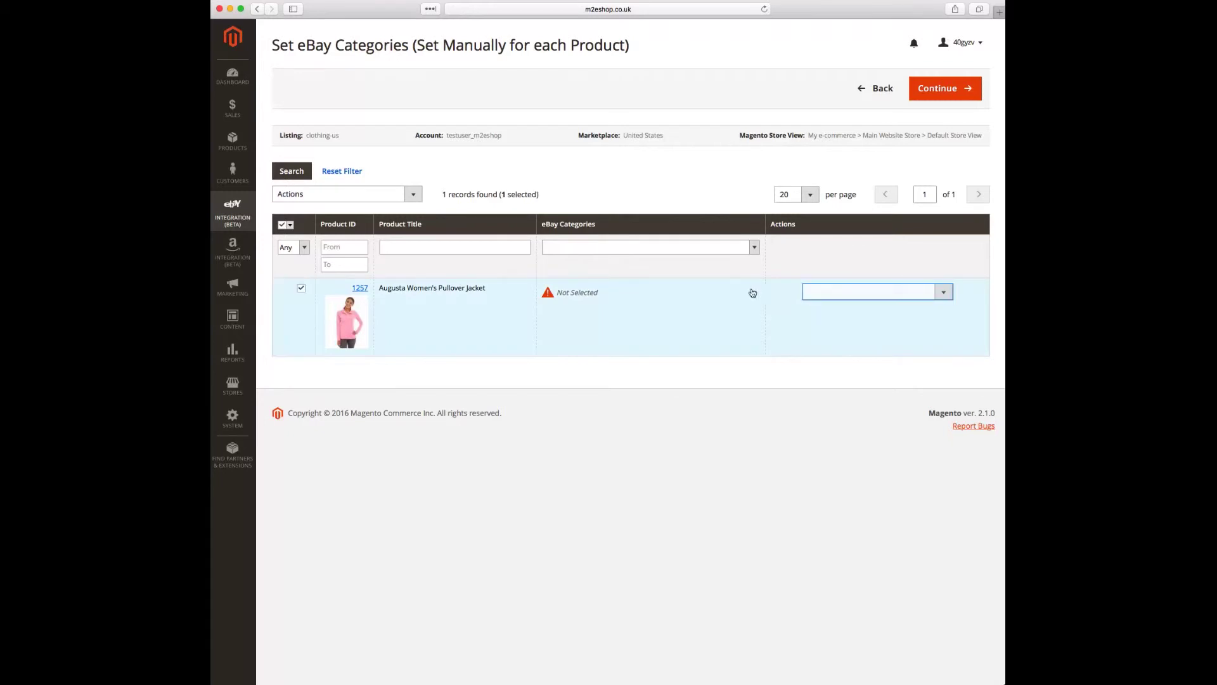
{"action": "left_click", "coordinate": [898, 295]}
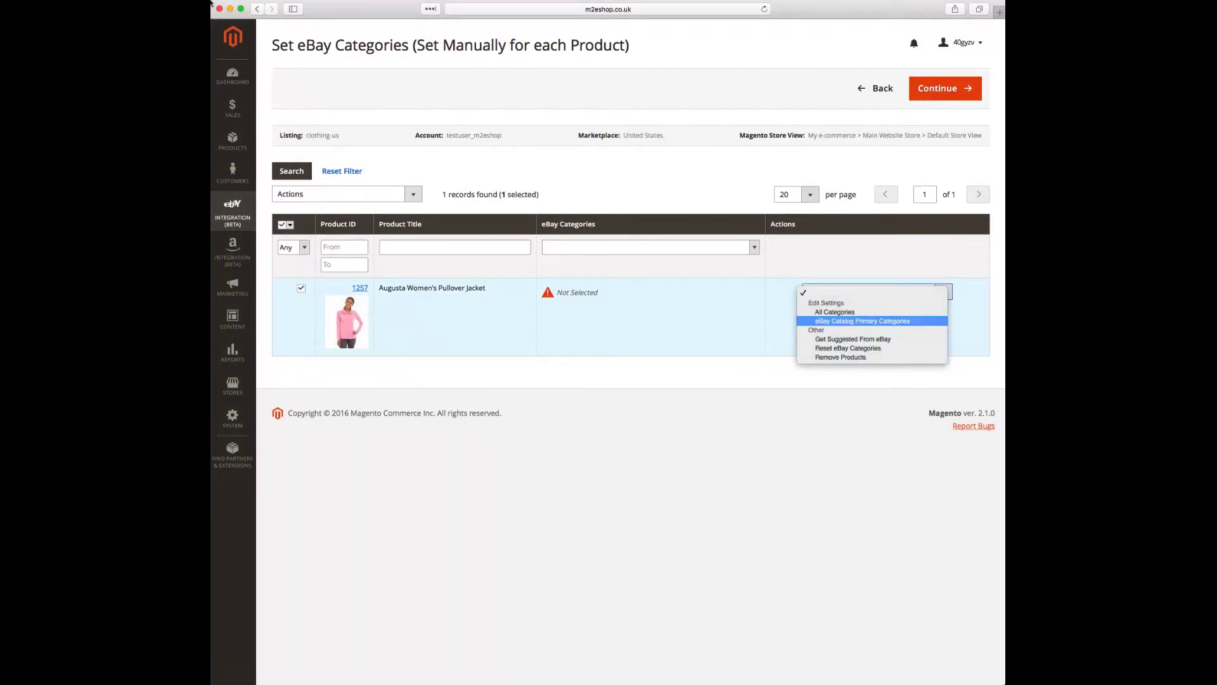
{"action": "left_click", "coordinate": [898, 321]}
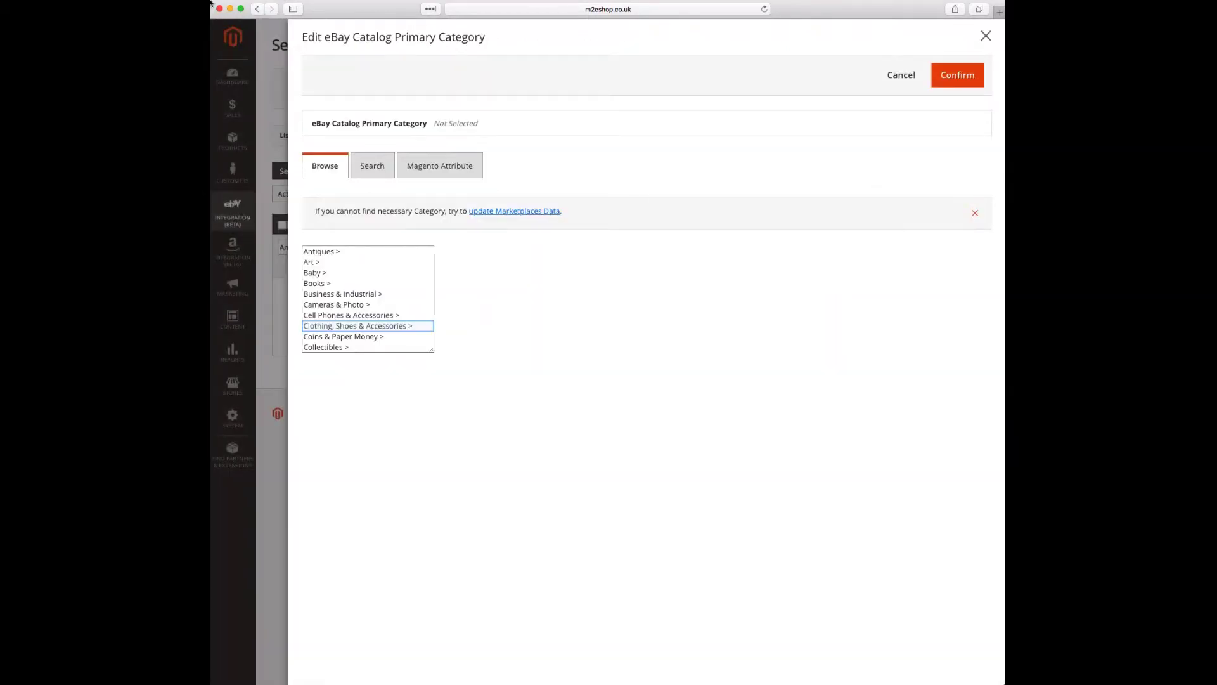
{"action": "left_click", "coordinate": [381, 326]}
{"action": "left_click", "coordinate": [497, 326]}
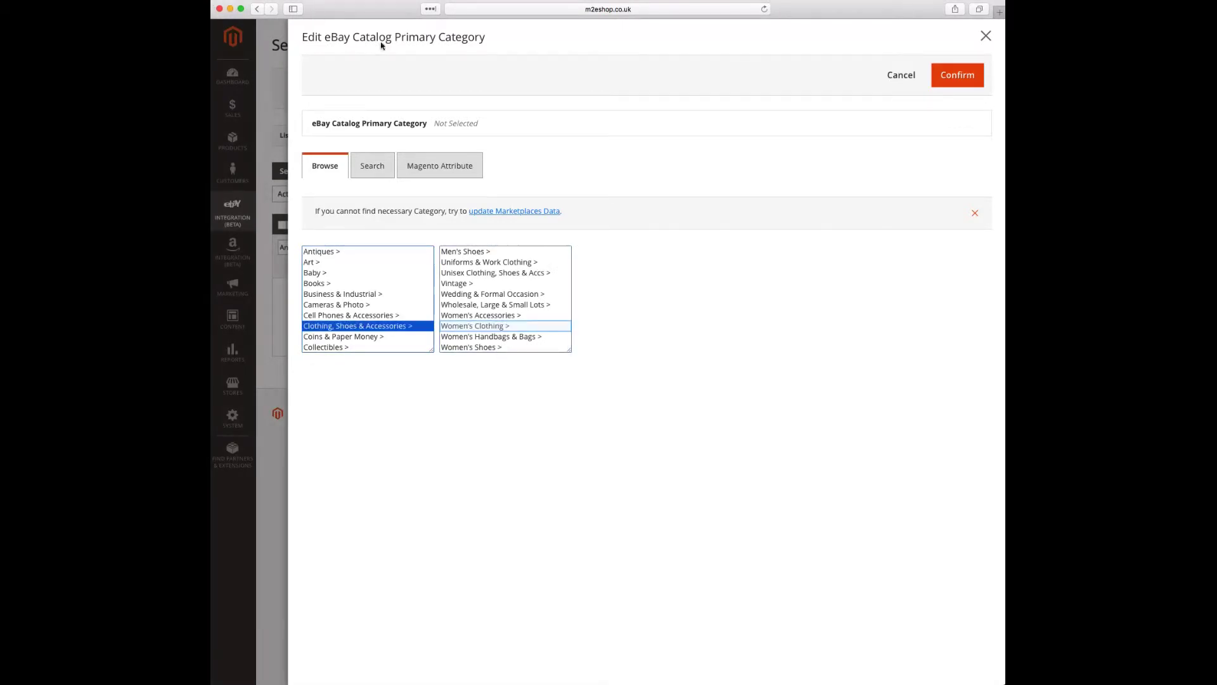
{"action": "left_click", "coordinate": [498, 327]}
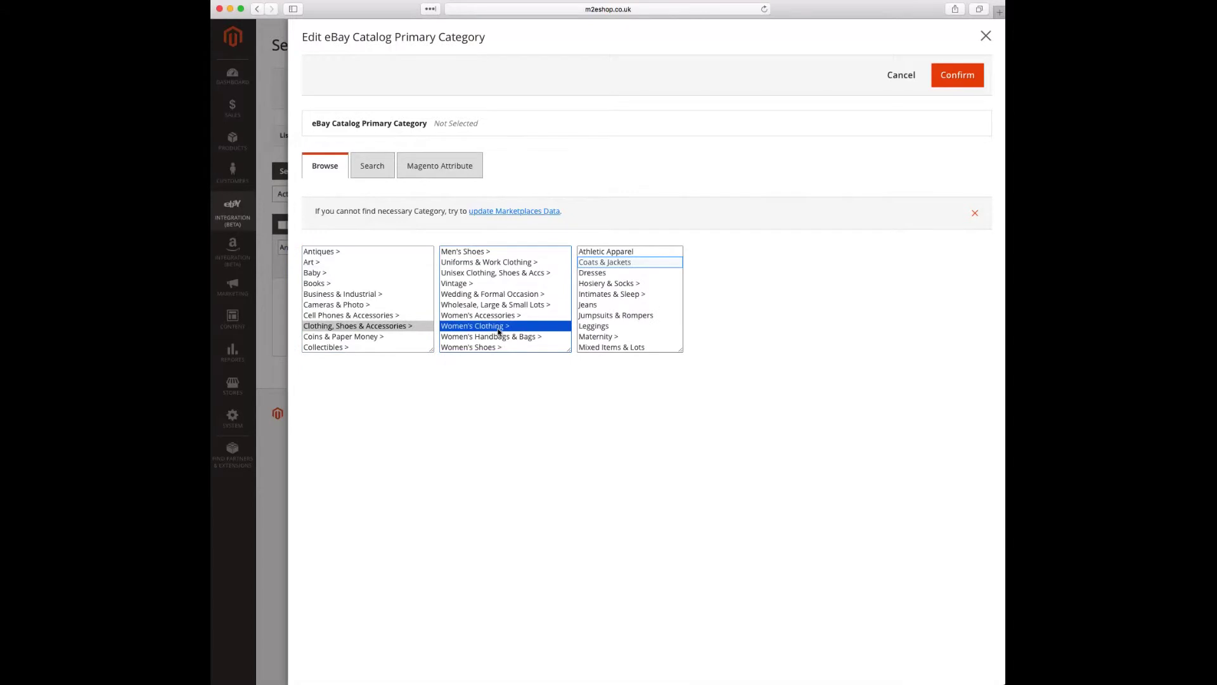
{"action": "left_click", "coordinate": [603, 262]}
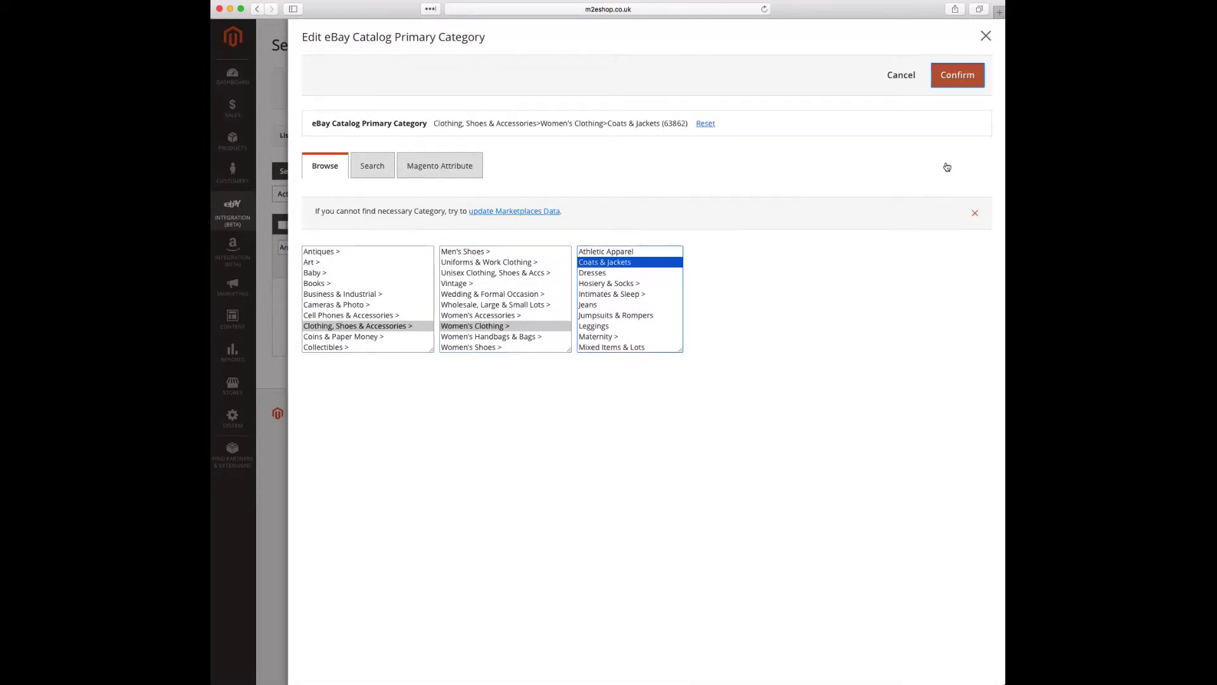
{"action": "left_click", "coordinate": [973, 83]}
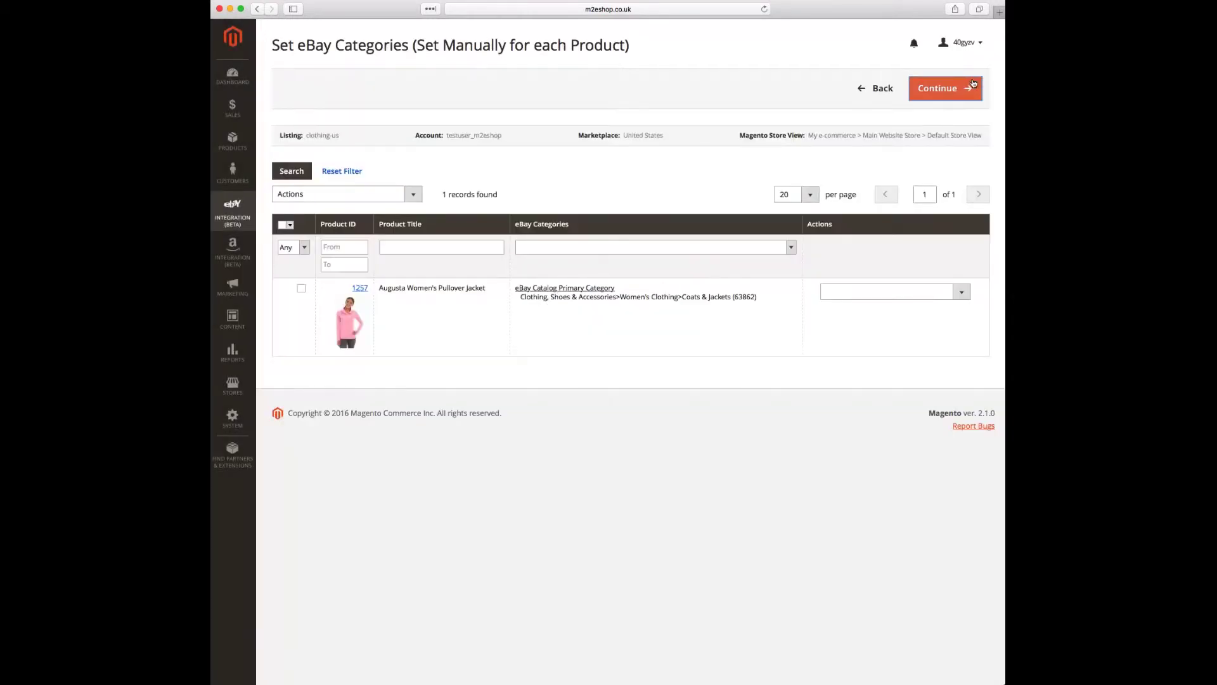
{"action": "left_click", "coordinate": [957, 87]}
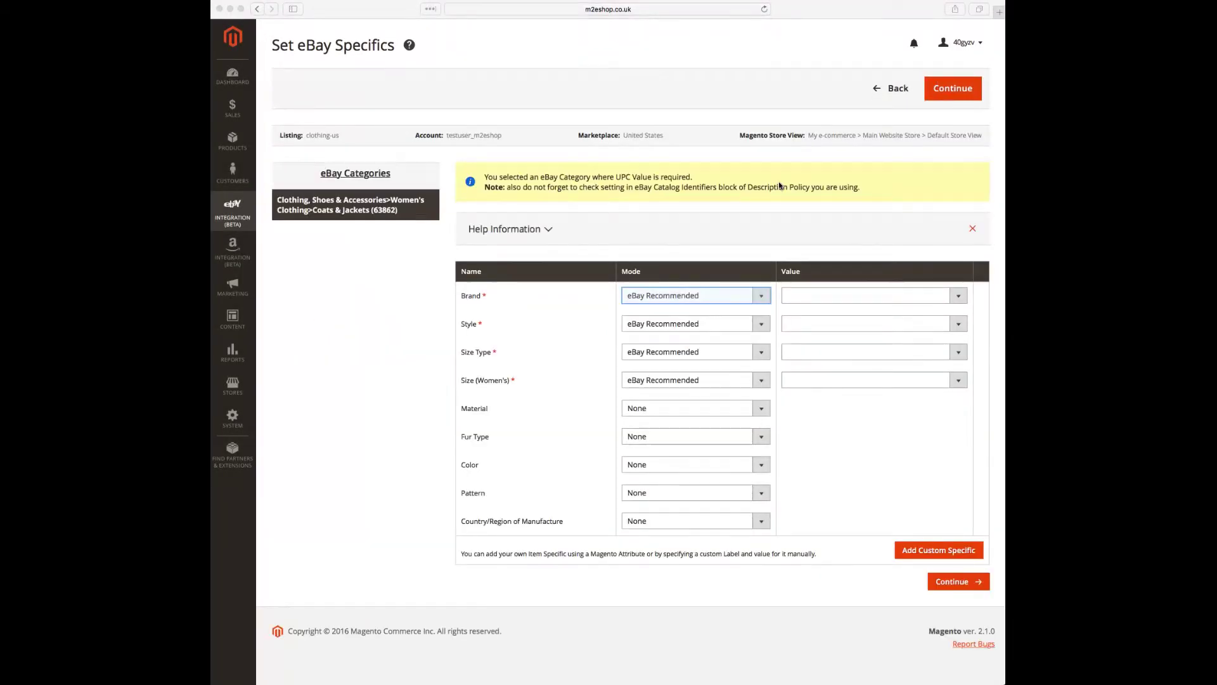
Set the Brand specific to the custom value Augusta.
{"action": "left_click", "coordinate": [761, 301]}
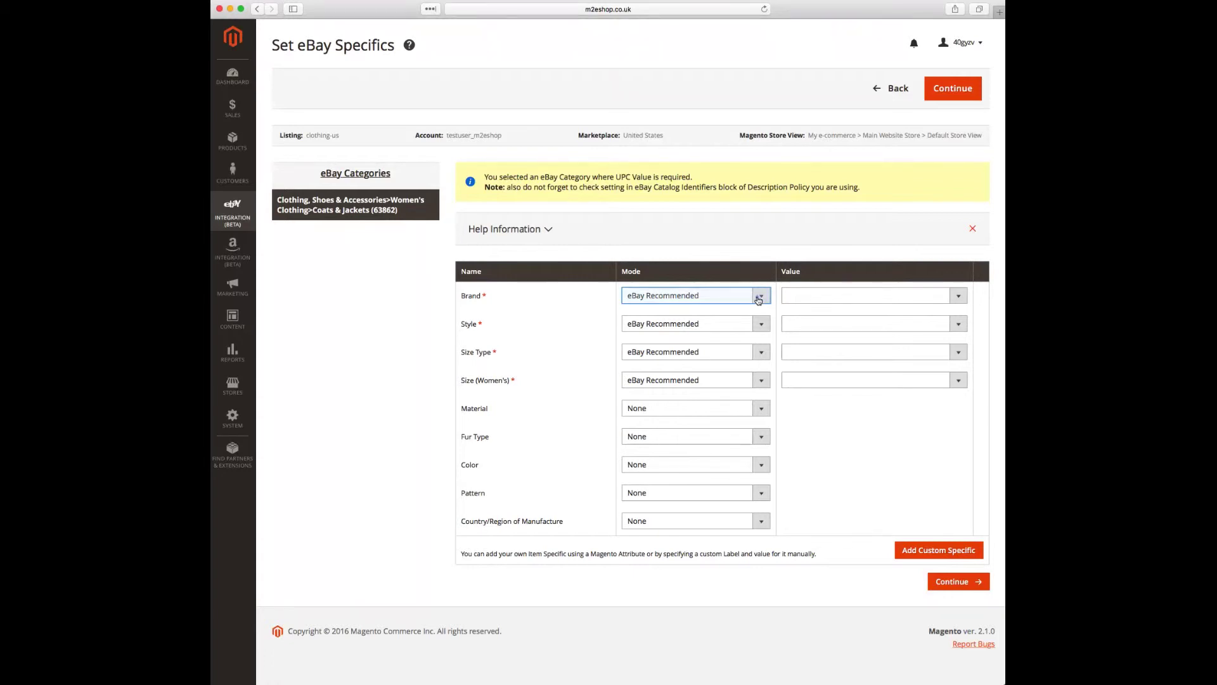
{"action": "left_click", "coordinate": [760, 300]}
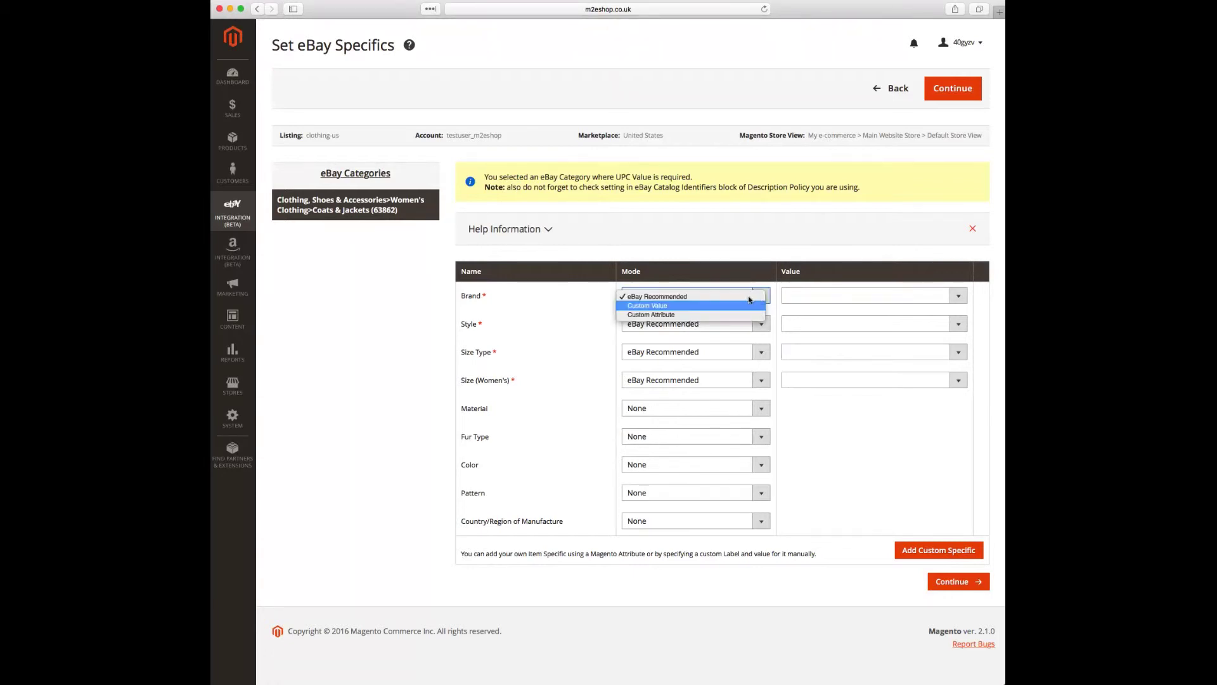
{"action": "left_click", "coordinate": [734, 306]}
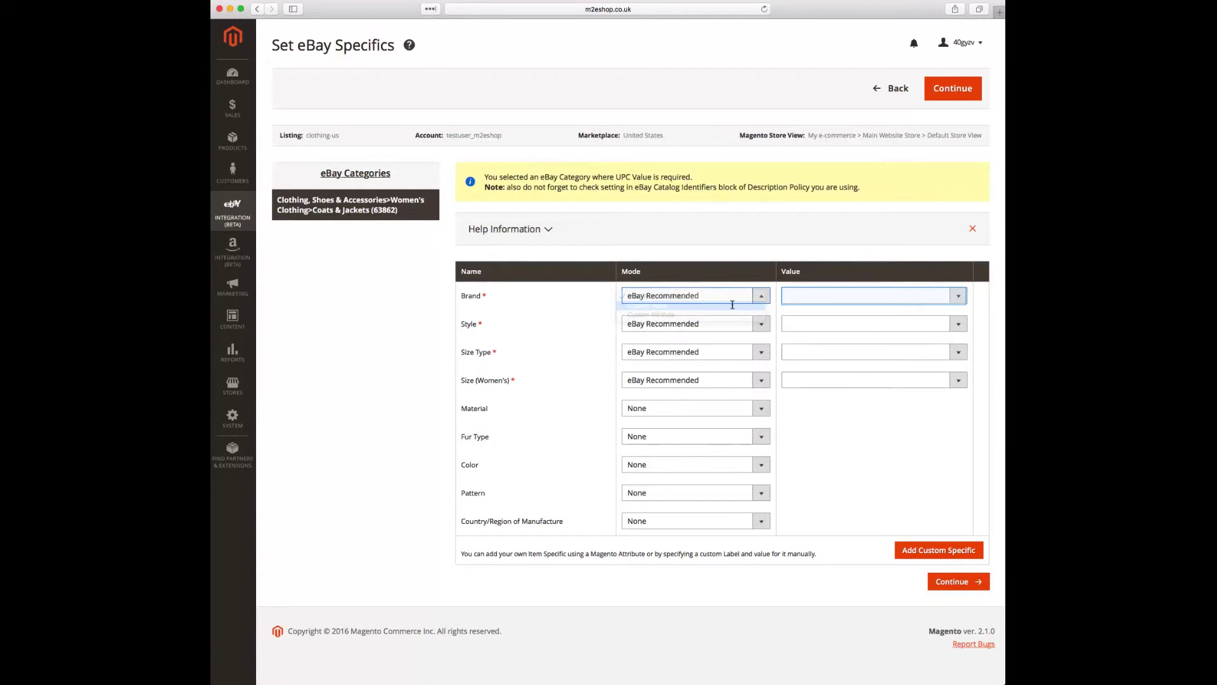
{"action": "left_click", "coordinate": [808, 295]}
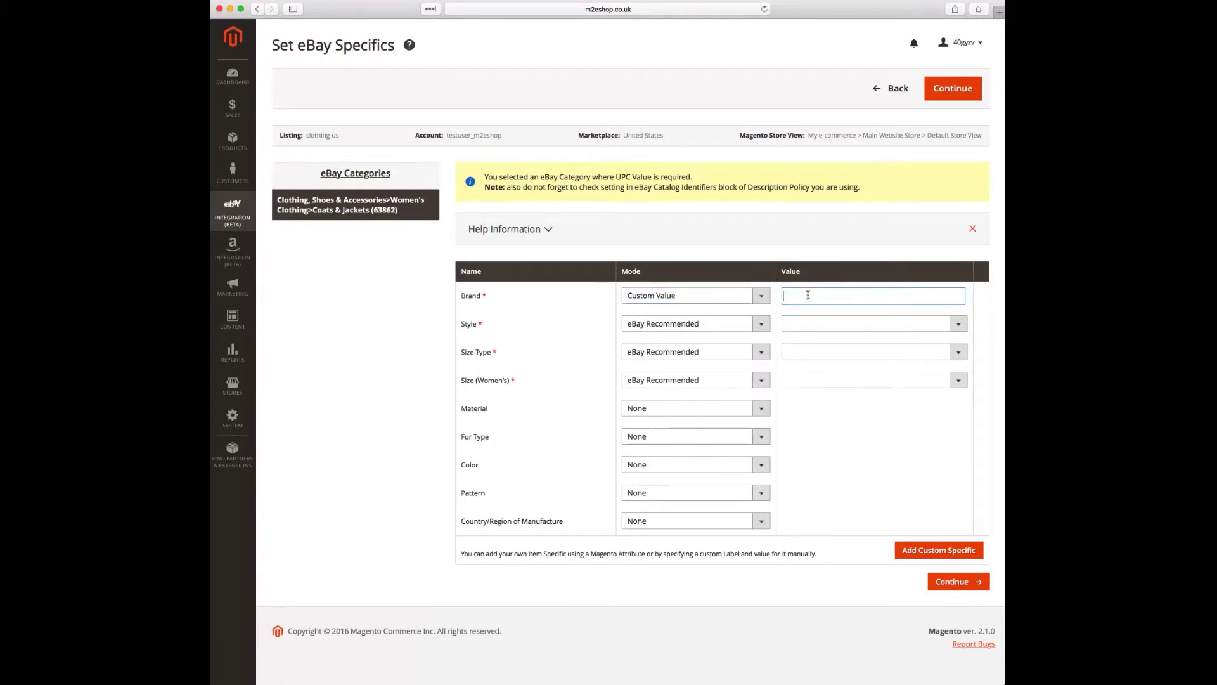
{"action": "type", "text": "Augusta"}
{"action": "key", "text": "Tab"}
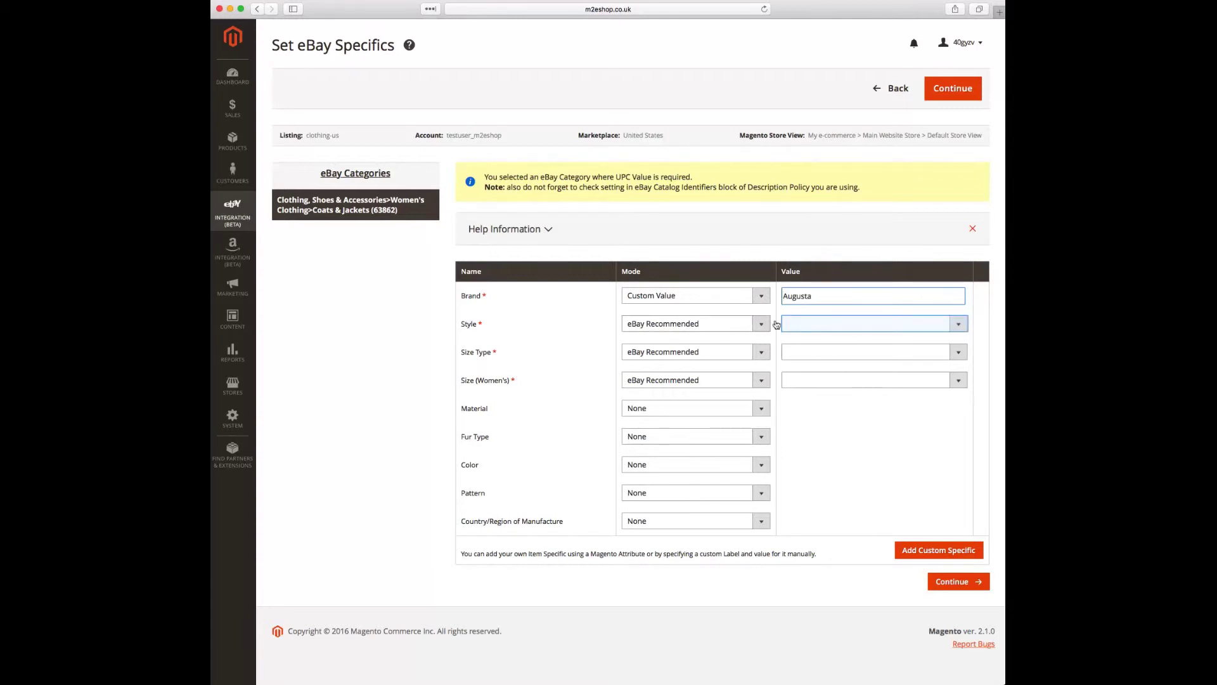
Set the Style specific to Fleece Jacket and the Size Type to Regular from eBay's recommended values.
{"action": "left_click", "coordinate": [806, 326]}
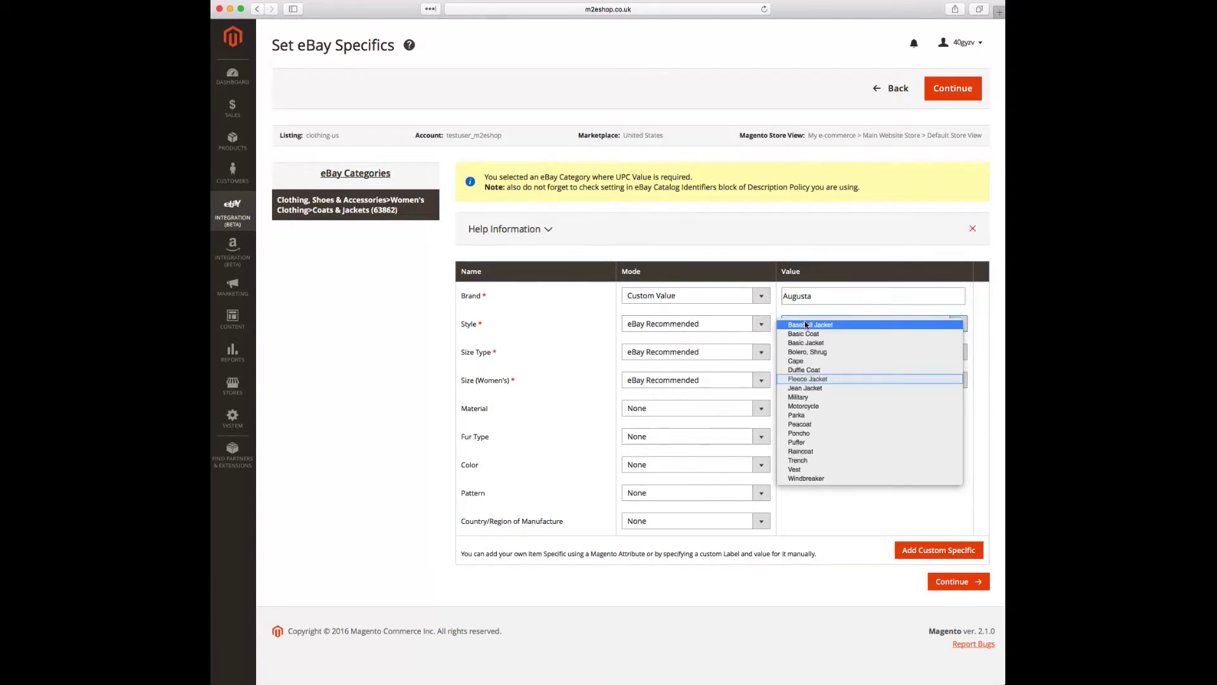
{"action": "left_click", "coordinate": [813, 379]}
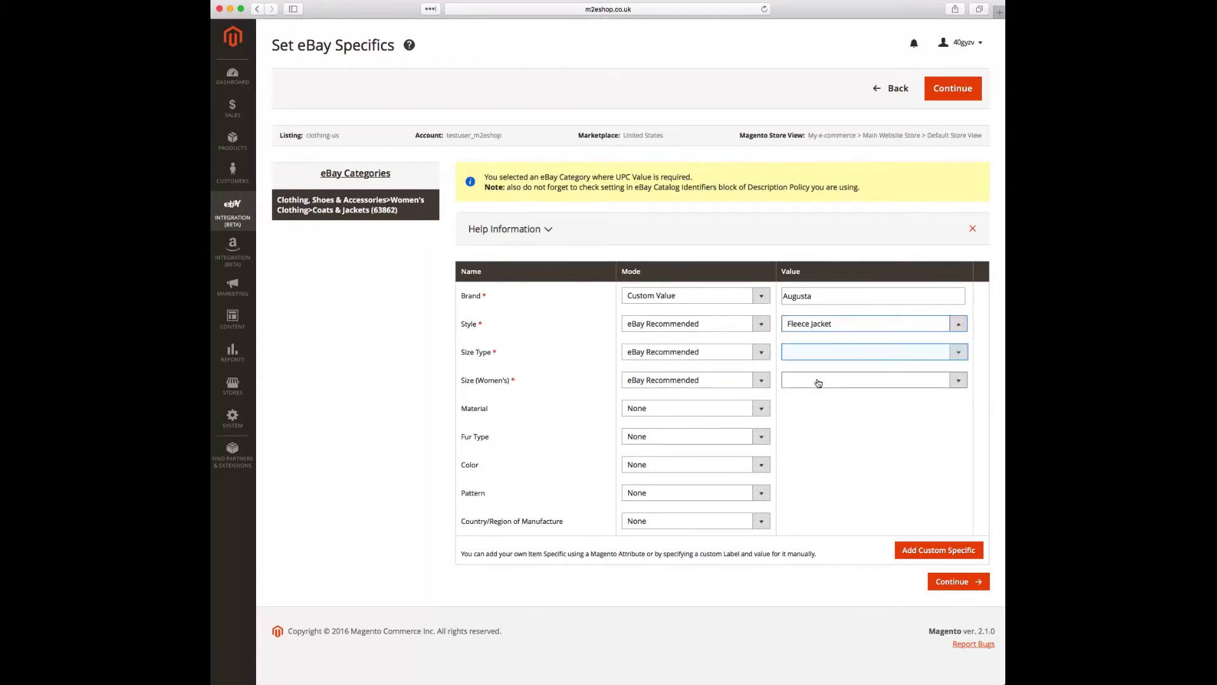
{"action": "left_click", "coordinate": [825, 354]}
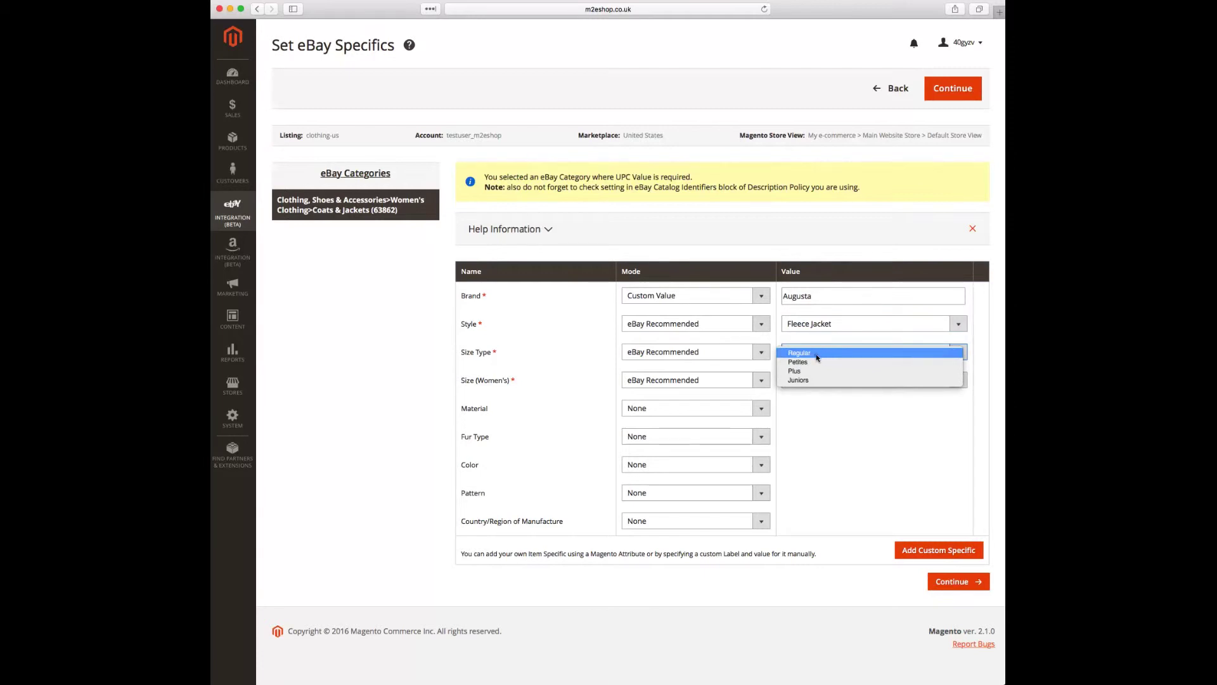
{"action": "left_click", "coordinate": [818, 355]}
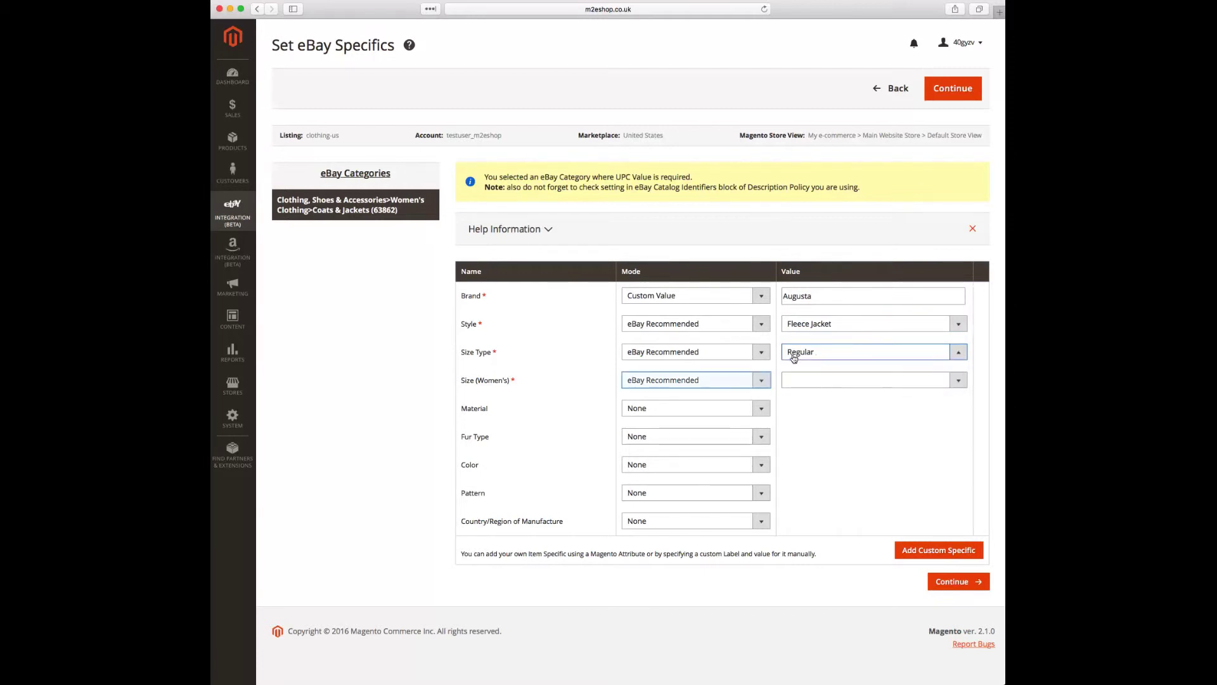
Map the Size (Women's) specific to the Magento custom attribute Size.
{"action": "left_click", "coordinate": [716, 380]}
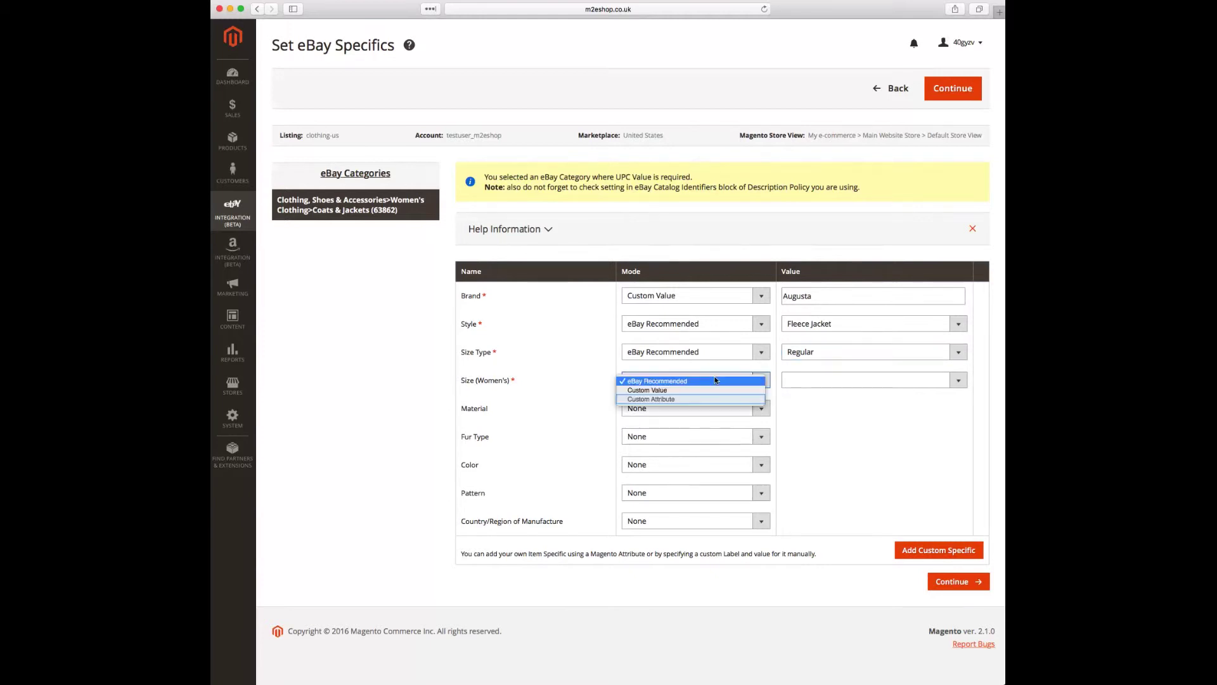
{"action": "left_click", "coordinate": [691, 399]}
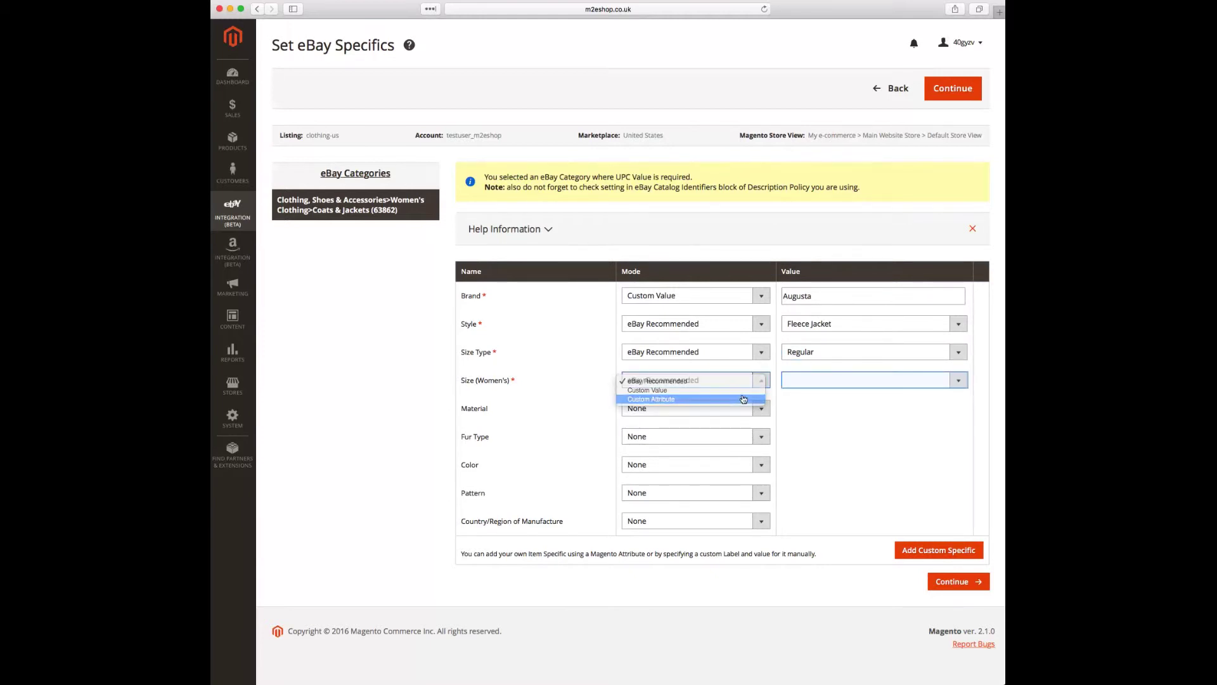
{"action": "left_click", "coordinate": [802, 384]}
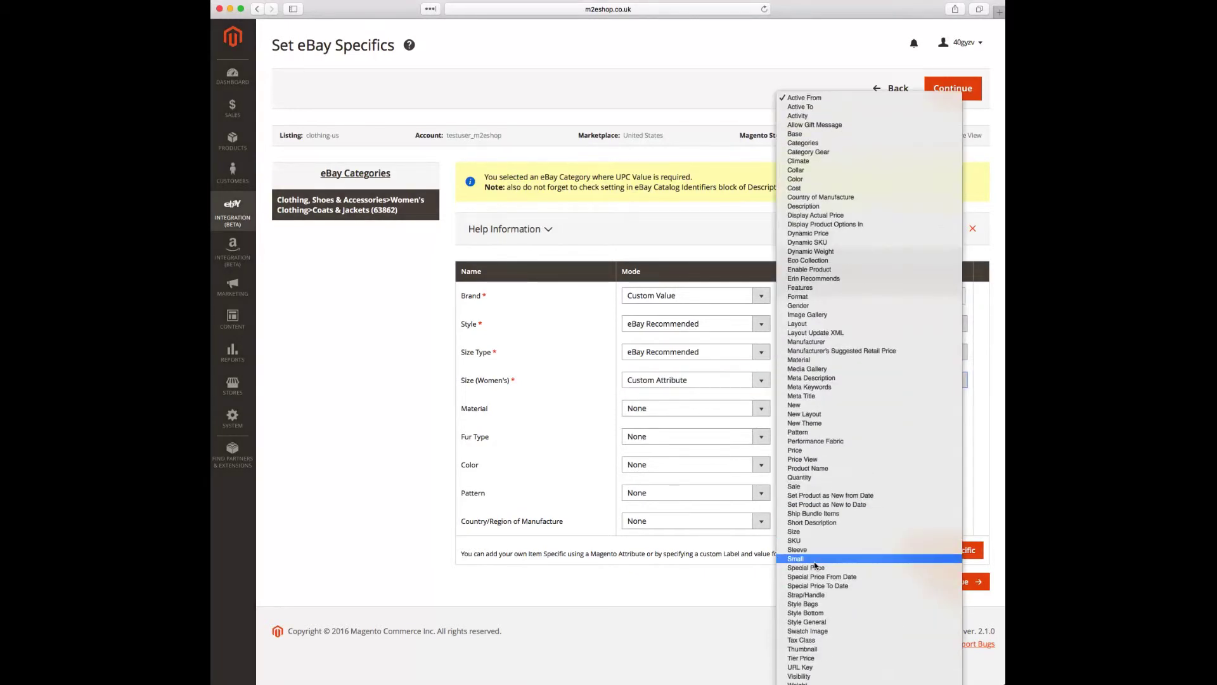
{"action": "left_click", "coordinate": [811, 535]}
{"action": "key", "text": "space"}
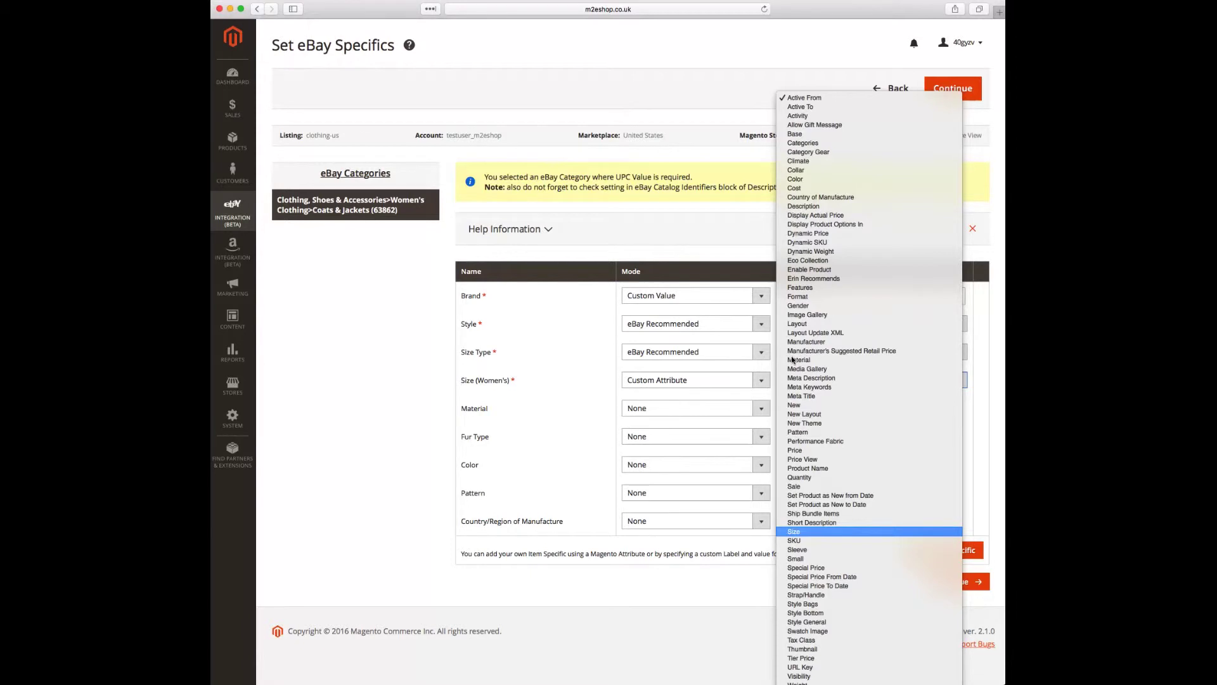
{"action": "left_click", "coordinate": [813, 533]}
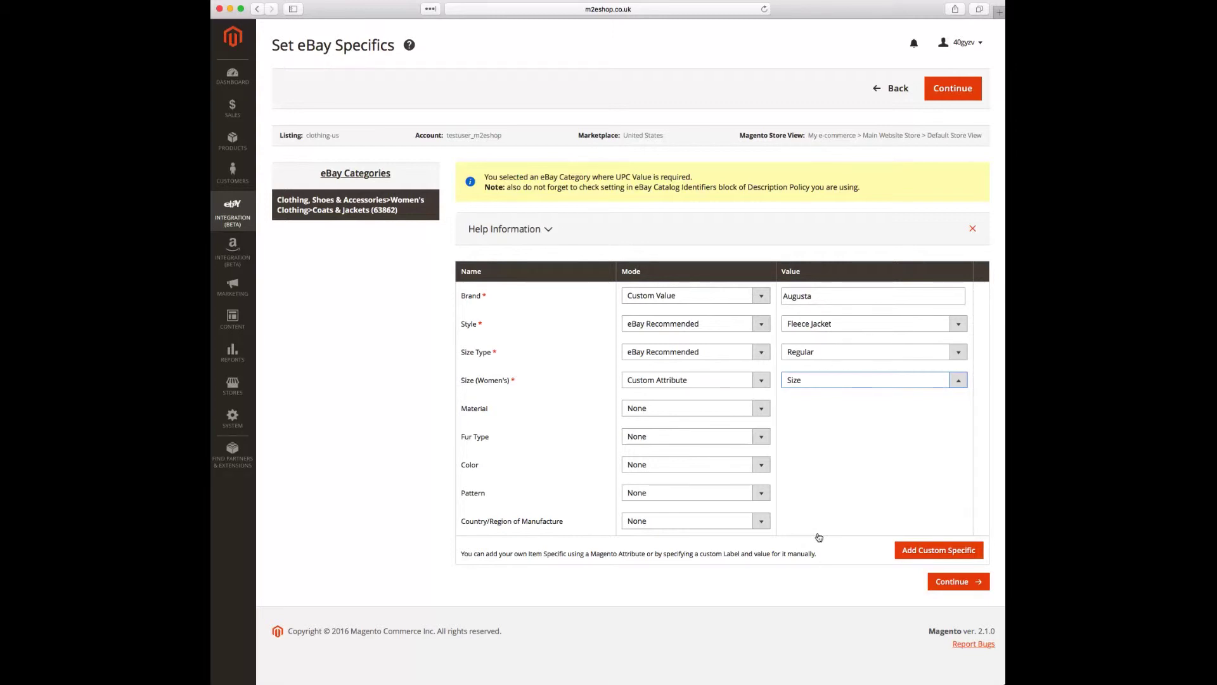
Add a custom specific in Custom Label / Attribute mode, labelled Color and mapped to the Color attribute.
{"action": "left_click", "coordinate": [918, 555]}
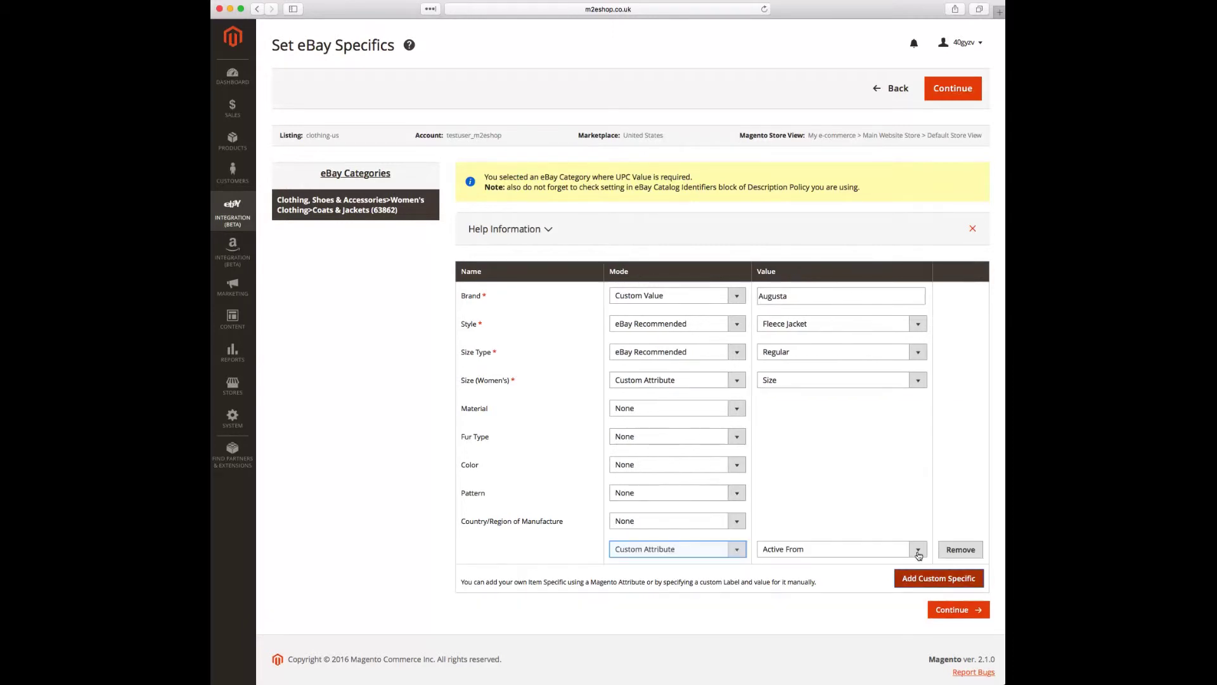
{"action": "left_click", "coordinate": [733, 551]}
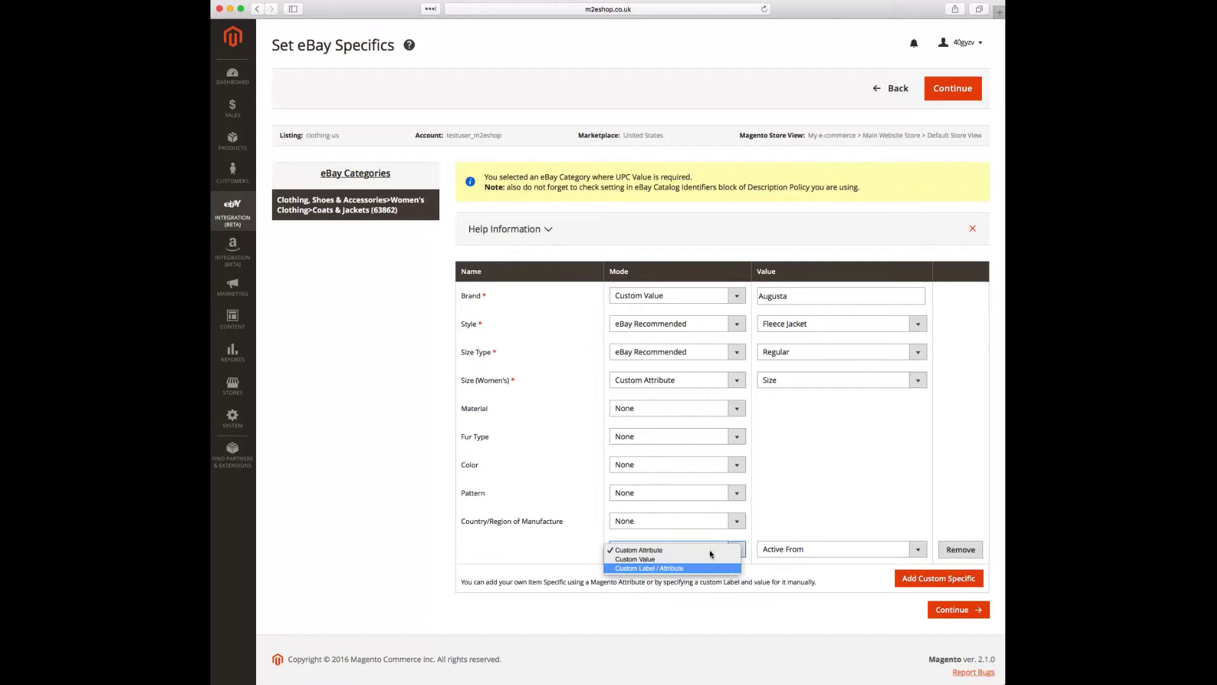
{"action": "left_click", "coordinate": [700, 568]}
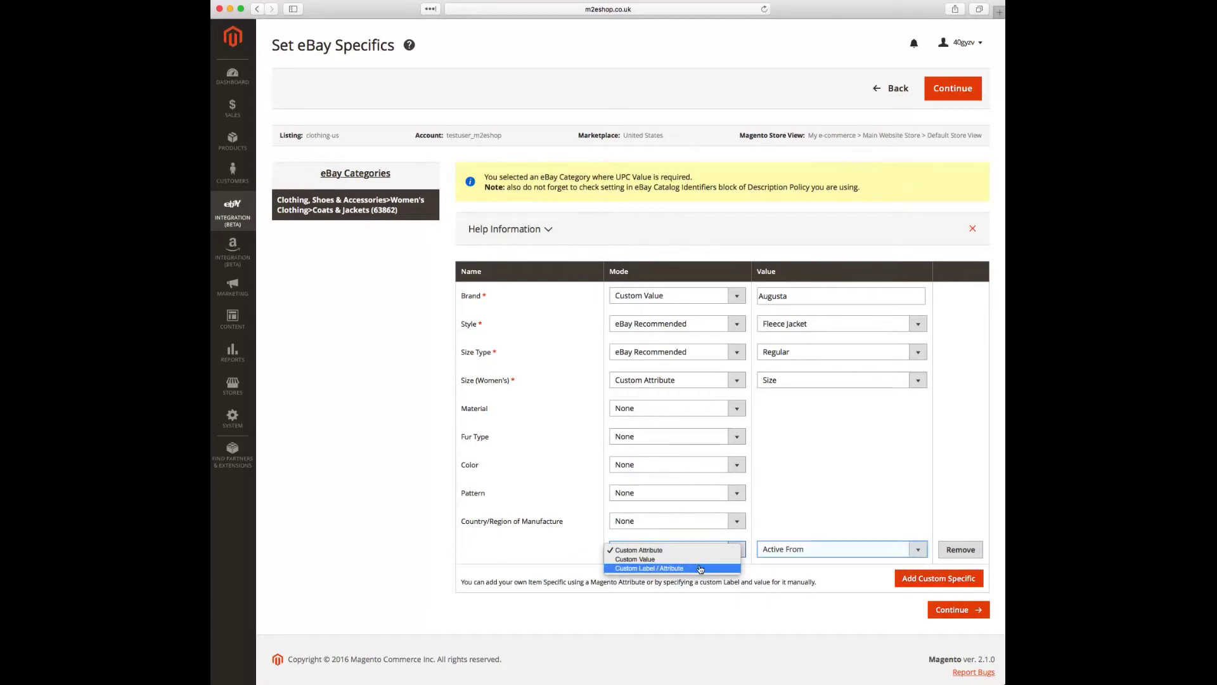
{"action": "left_click", "coordinate": [810, 550]}
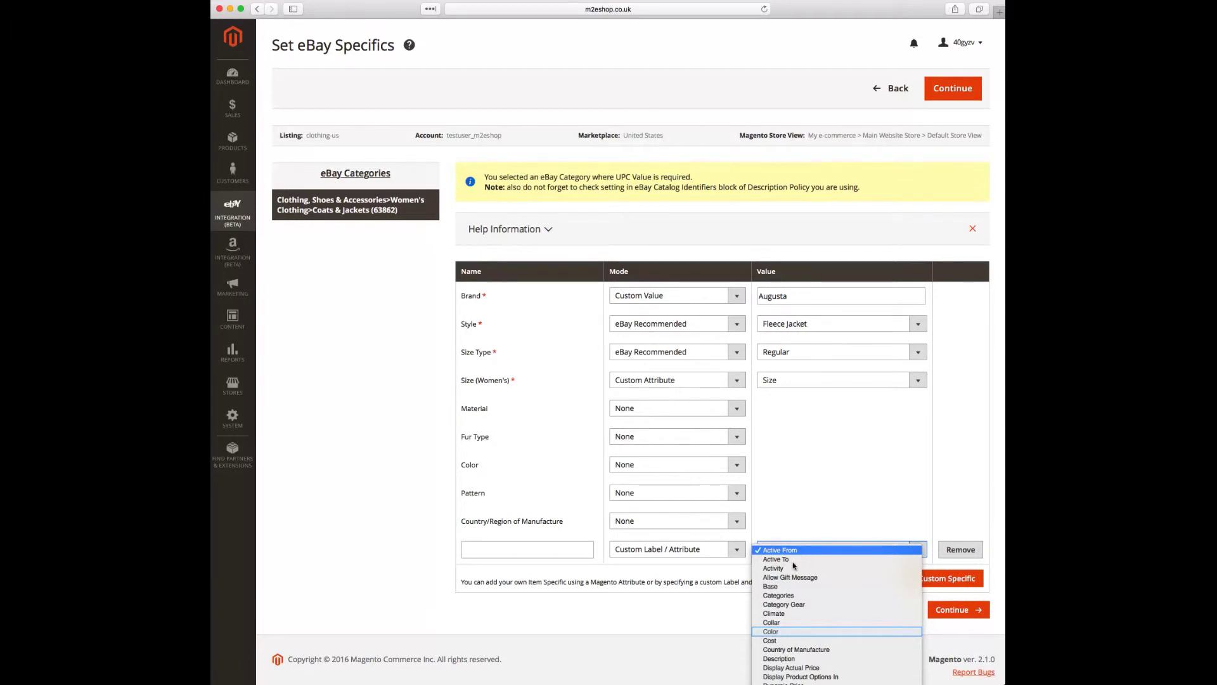
{"action": "left_click", "coordinate": [784, 632]}
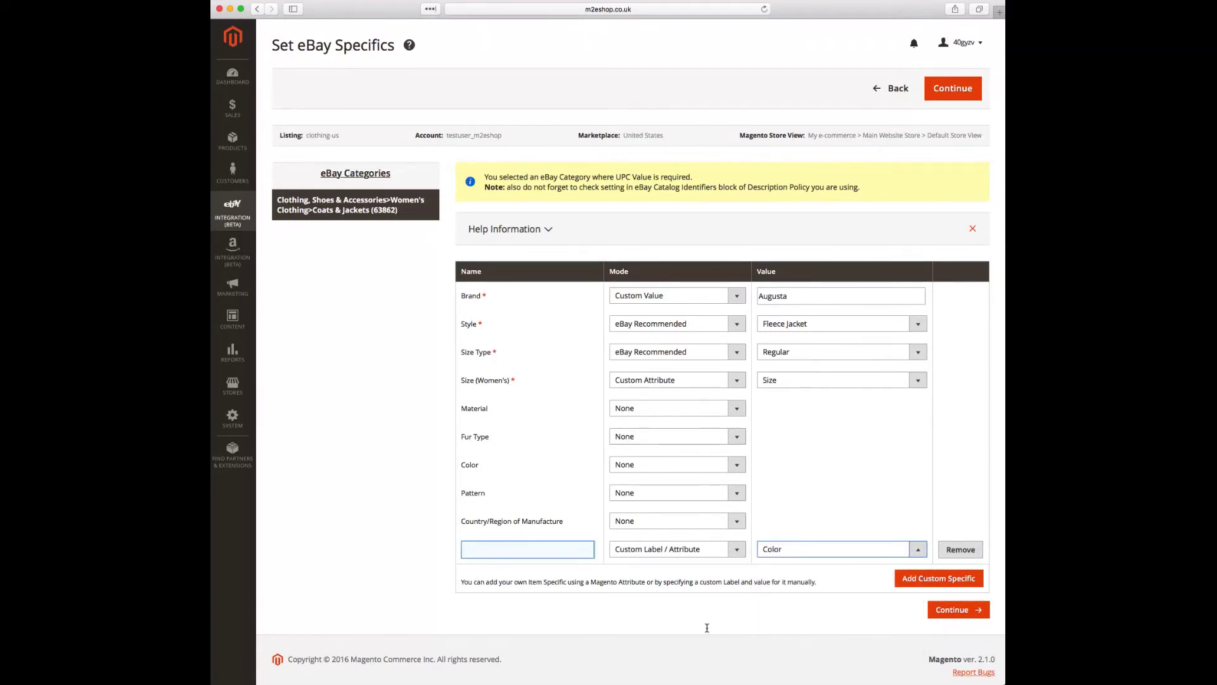
{"action": "left_click", "coordinate": [532, 551]}
{"action": "type", "text": "Color"}
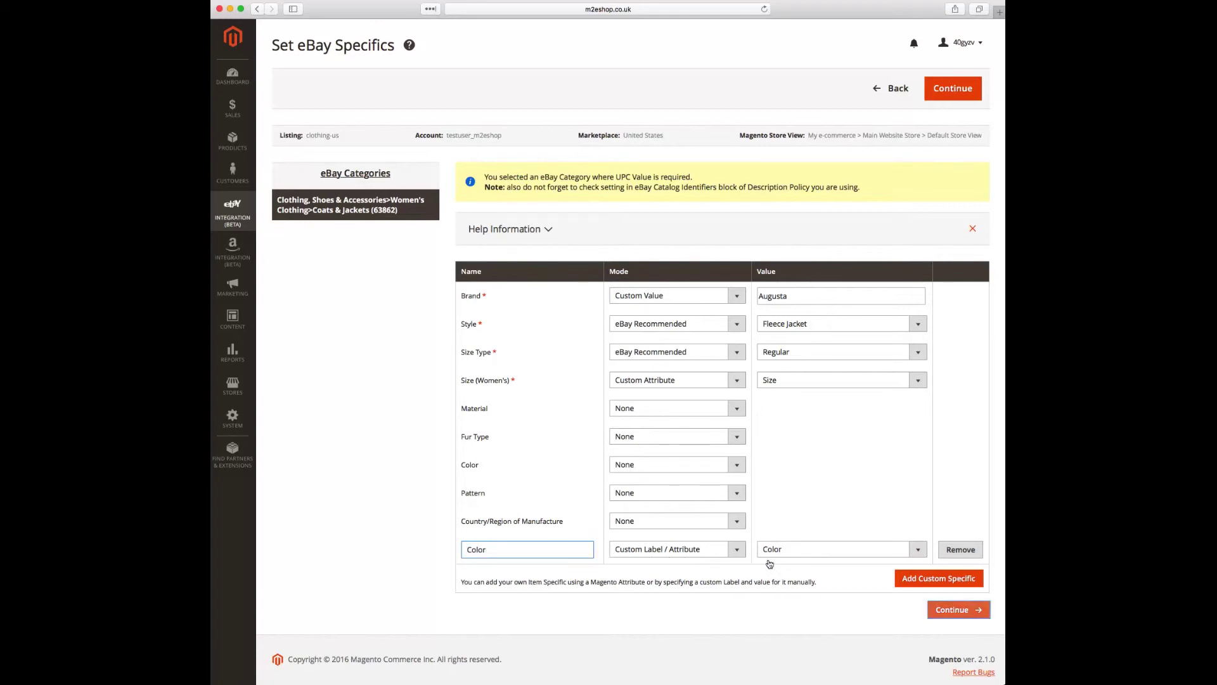
Save the eBay specifics and go to the clothing-us listing without listing the added product on eBay.
{"action": "left_click", "coordinate": [957, 610]}
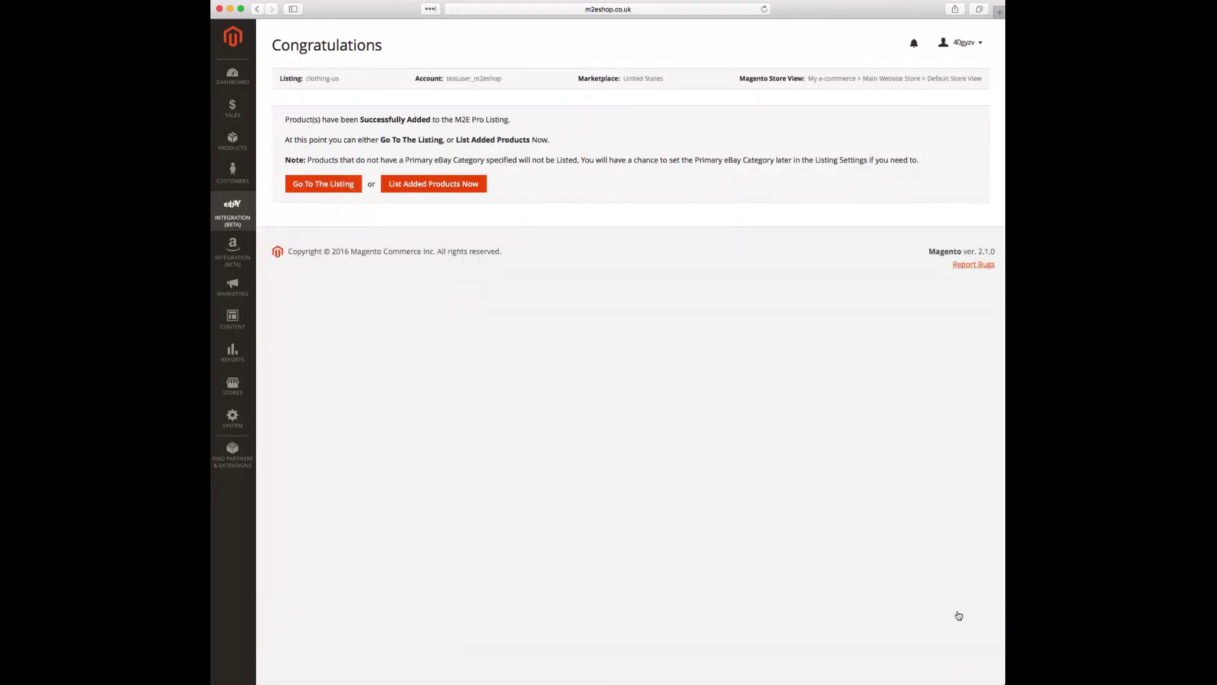
{"action": "key", "text": "Tab"}
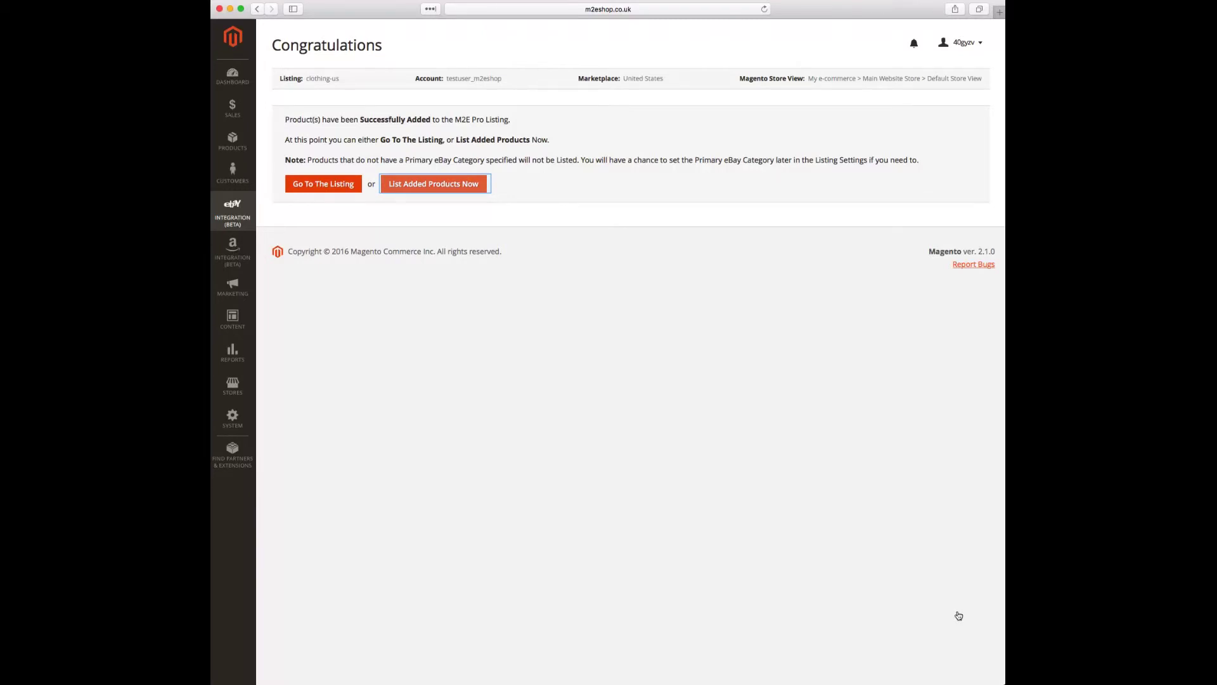
{"action": "key", "text": "shift+Tab"}
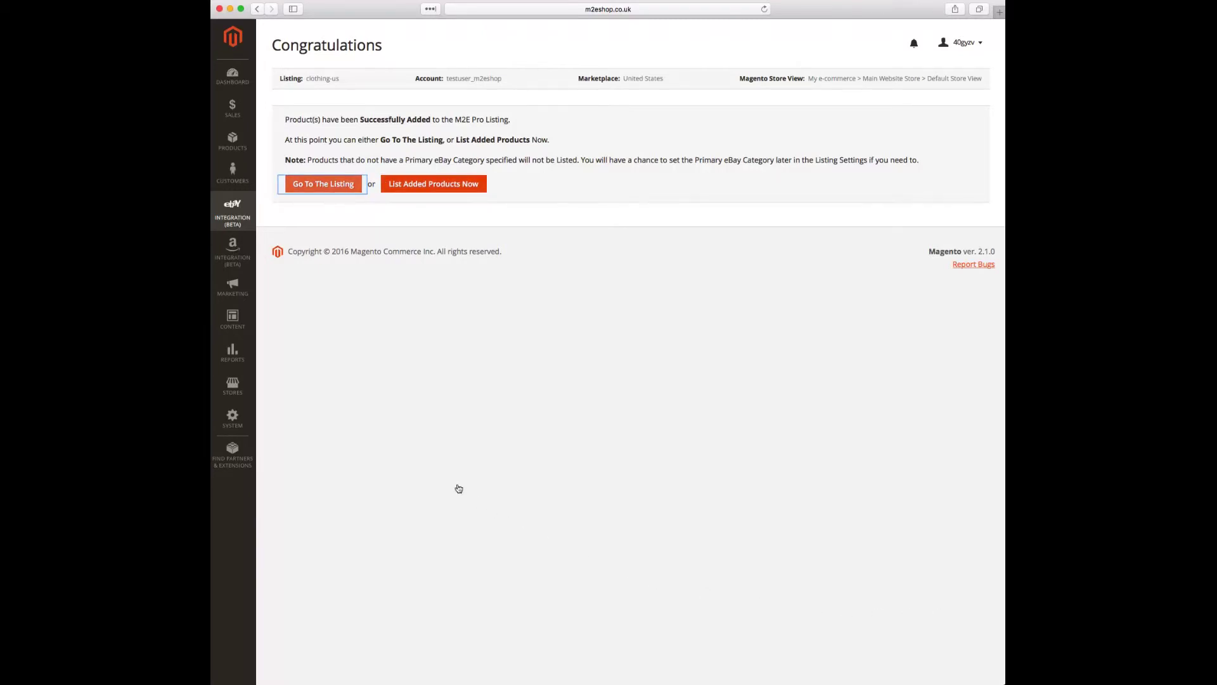
{"action": "left_click", "coordinate": [327, 188]}
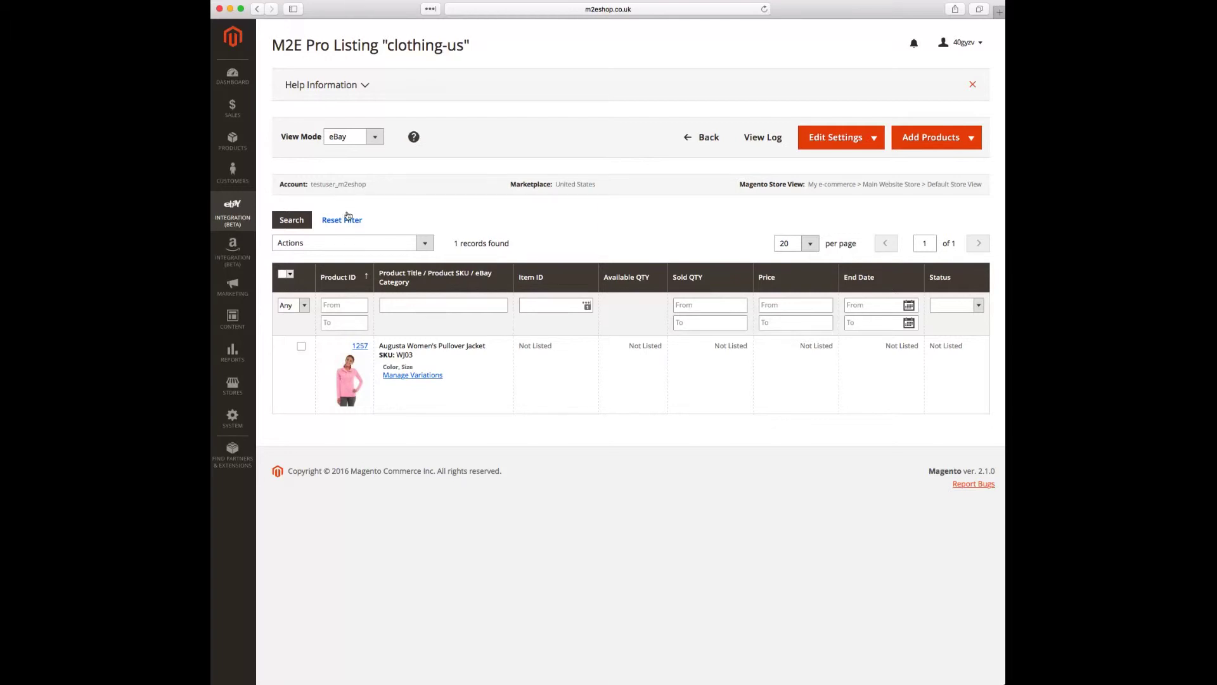
Open the Augusta Women's Pullover Jacket product page in a new tab and examine its configurable variations.
{"action": "left_click", "coordinate": [359, 347], "text": "super"}
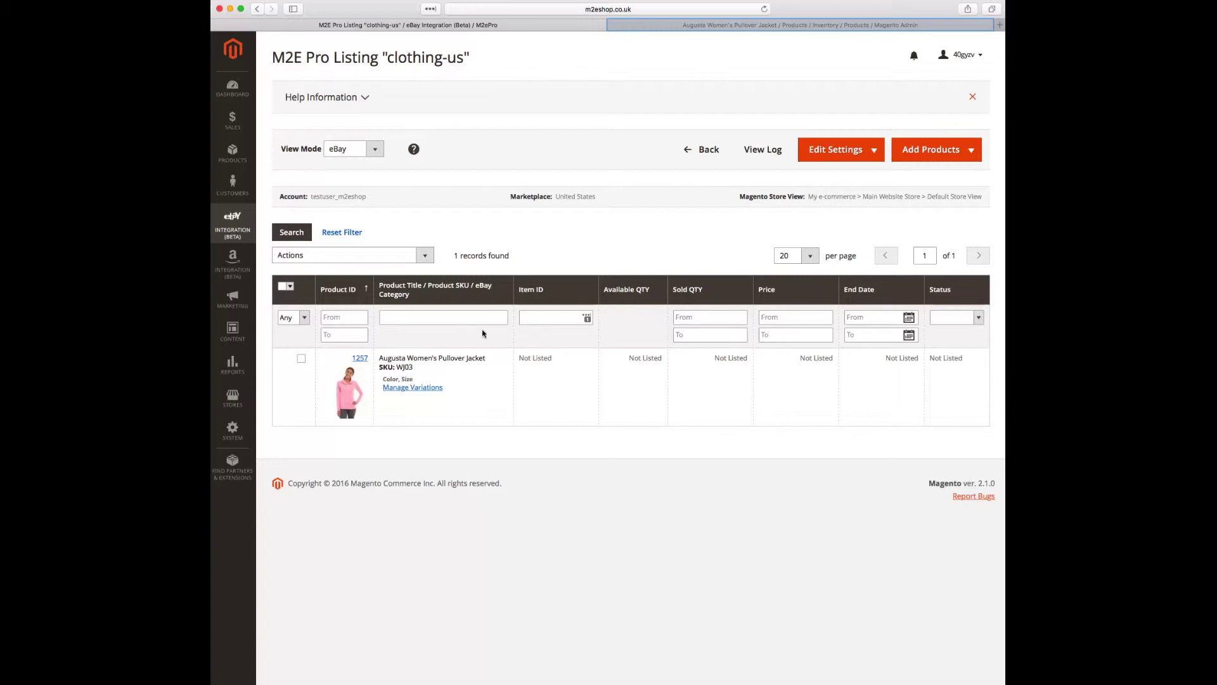
{"action": "left_click", "coordinate": [684, 26]}
{"action": "scroll", "coordinate": [628, 150], "scroll_direction": "down", "scroll_amount": 2}
{"action": "scroll", "coordinate": [628, 150], "scroll_direction": "down", "scroll_amount": 10}
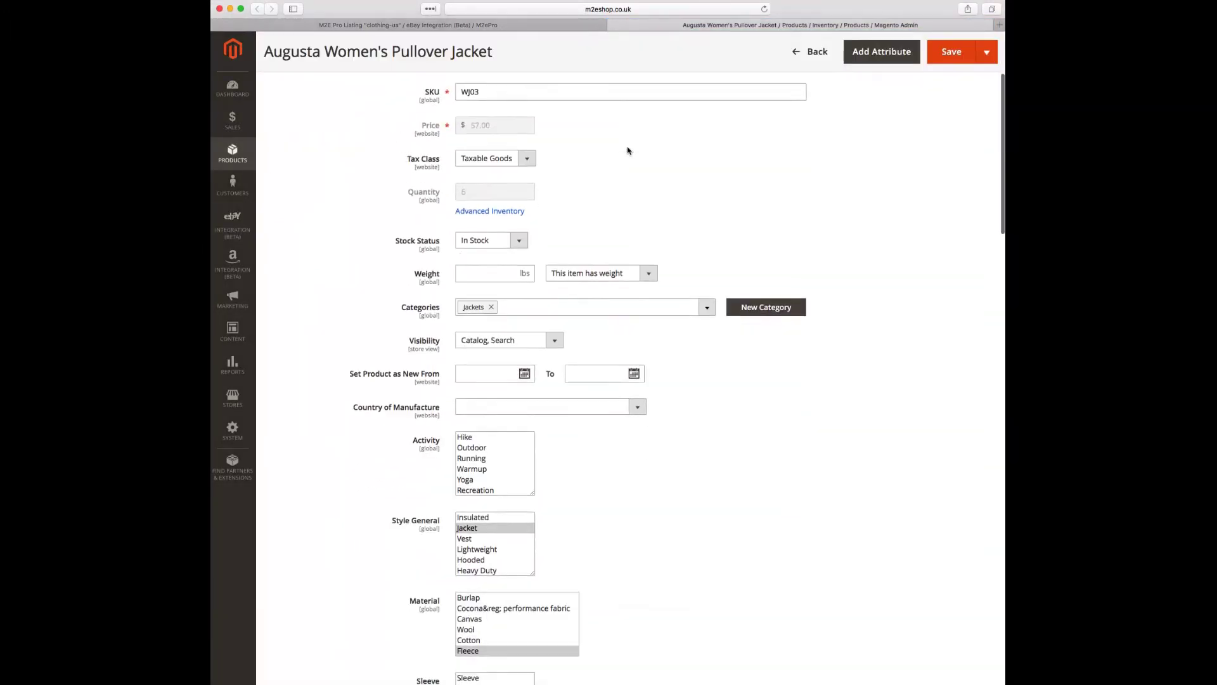
{"action": "scroll", "coordinate": [627, 150], "scroll_direction": "down", "scroll_amount": 18}
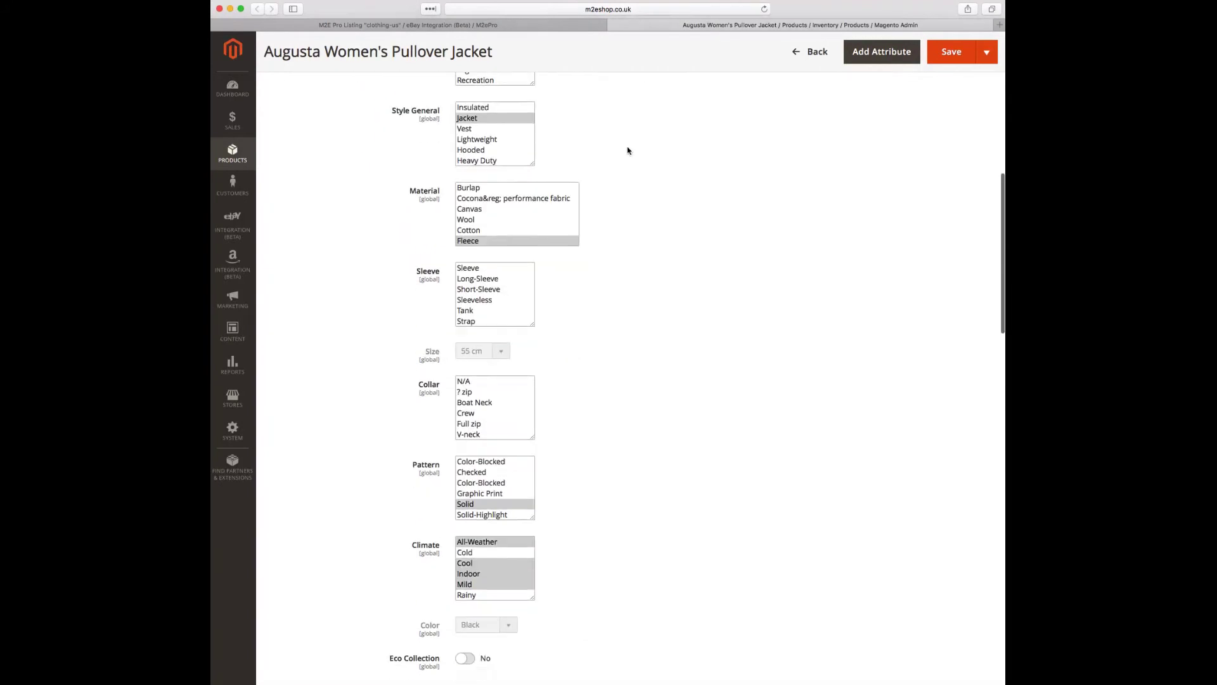
{"action": "scroll", "coordinate": [627, 151], "scroll_direction": "down", "scroll_amount": 7}
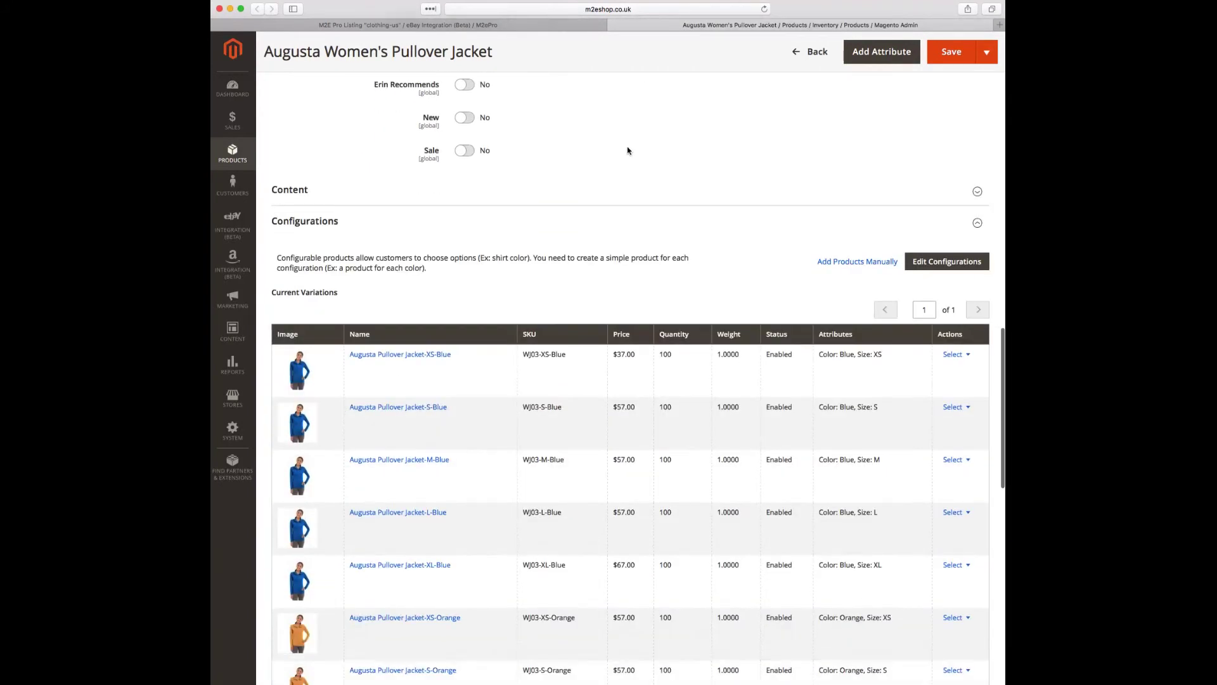
{"action": "key", "text": "Tab"}
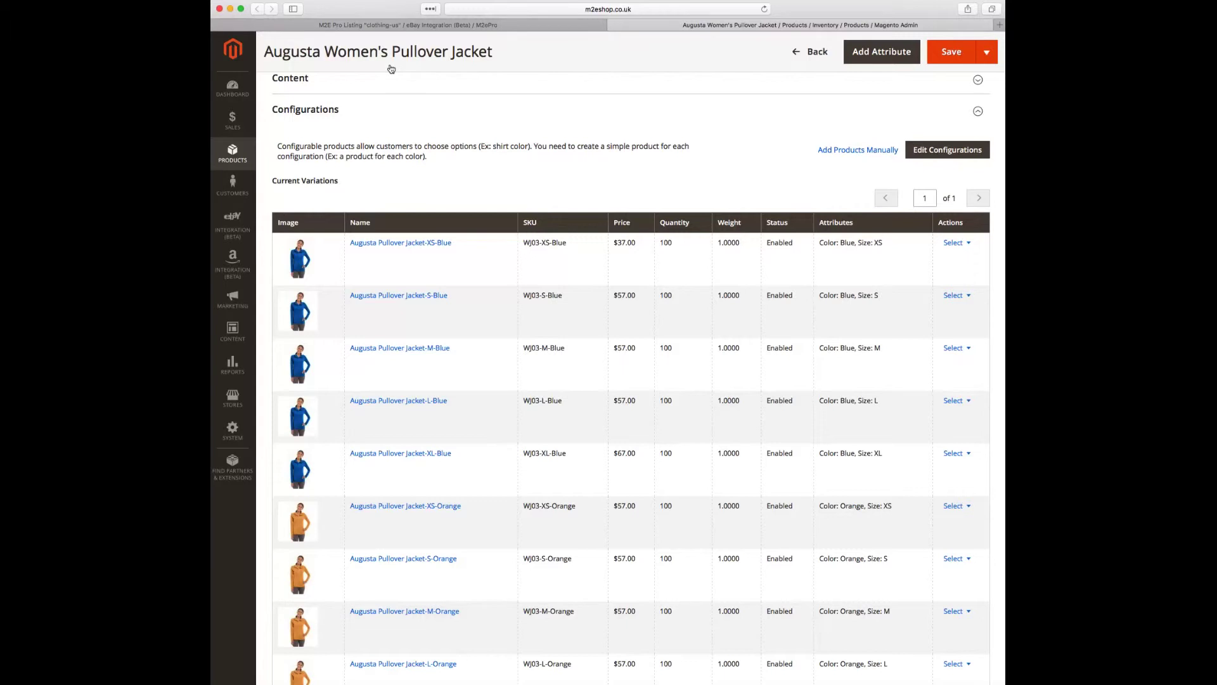
Open the Augusta Pullover Jacket-XS-Blue variation, set its price to 20.00 and save the product.
{"action": "left_click", "coordinate": [444, 243]}
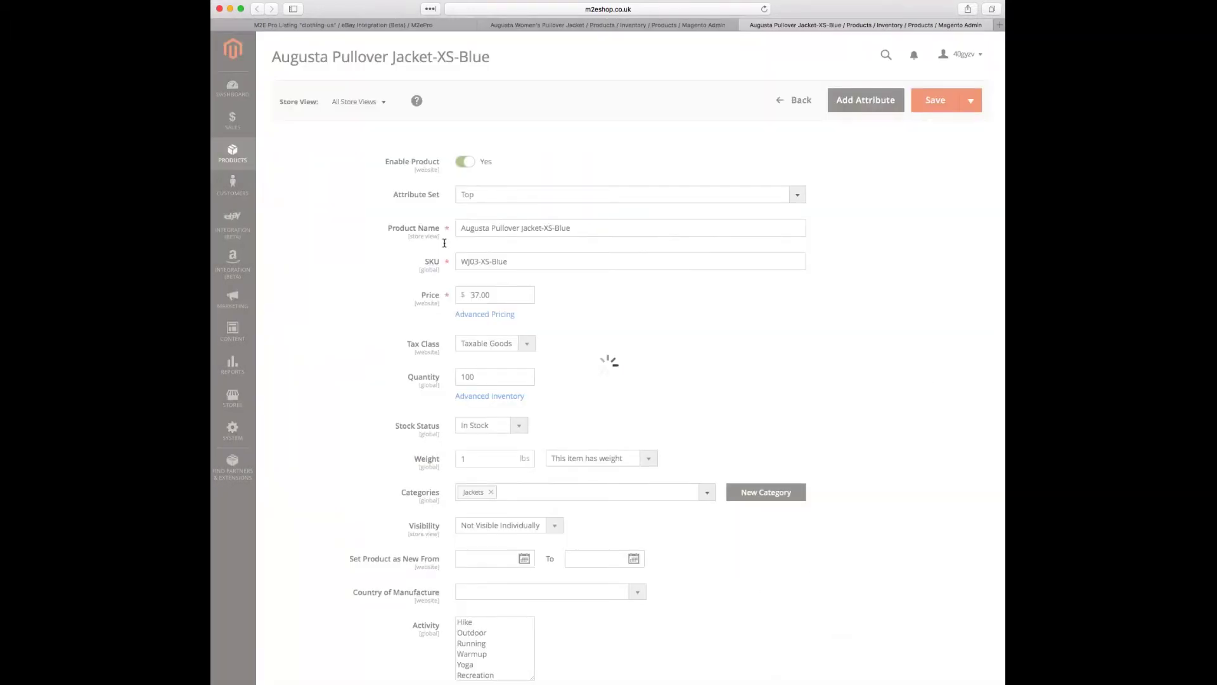
{"action": "left_click", "coordinate": [475, 296]}
{"action": "type", "text": "20"}
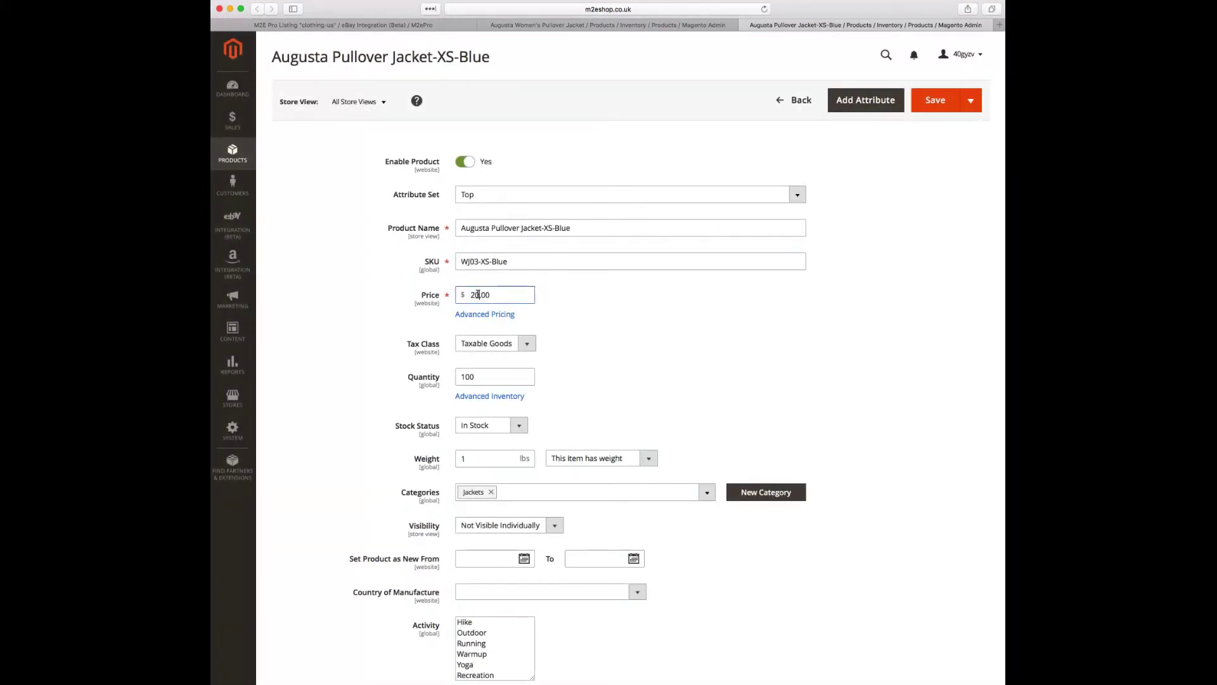
{"action": "key", "text": "Return"}
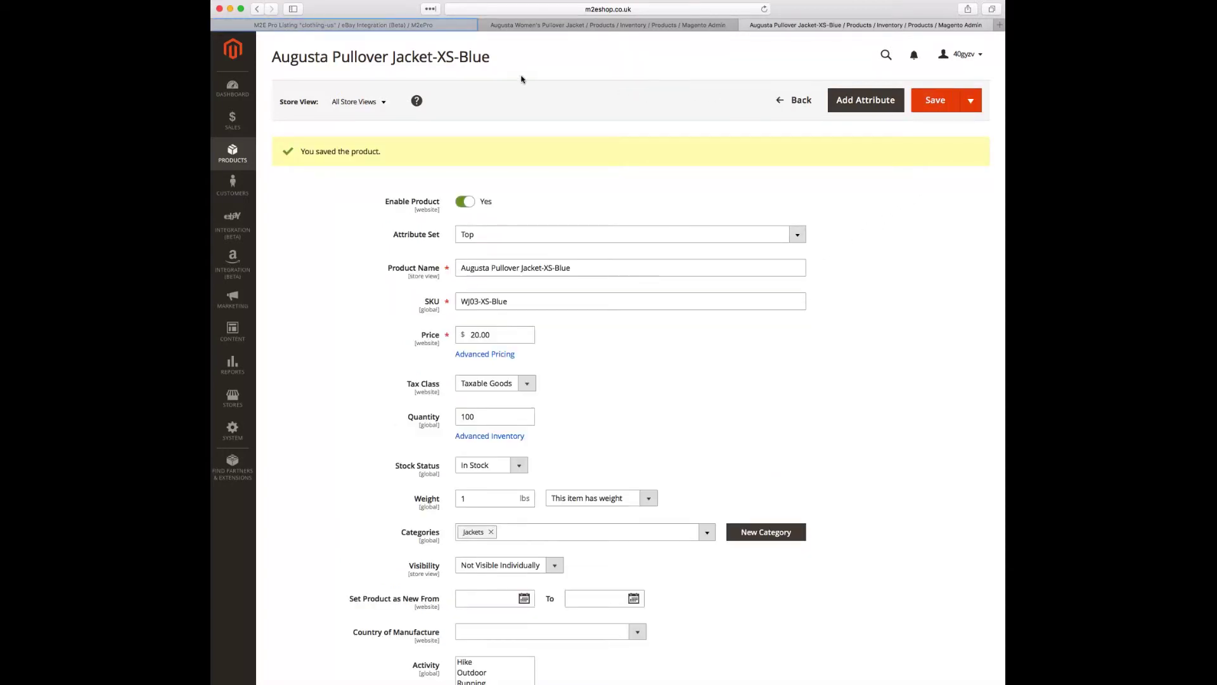
Return to the clothing-us listing and list the Augusta Women's Pullover Jacket on eBay, confirming the action.
{"action": "left_click", "coordinate": [413, 25]}
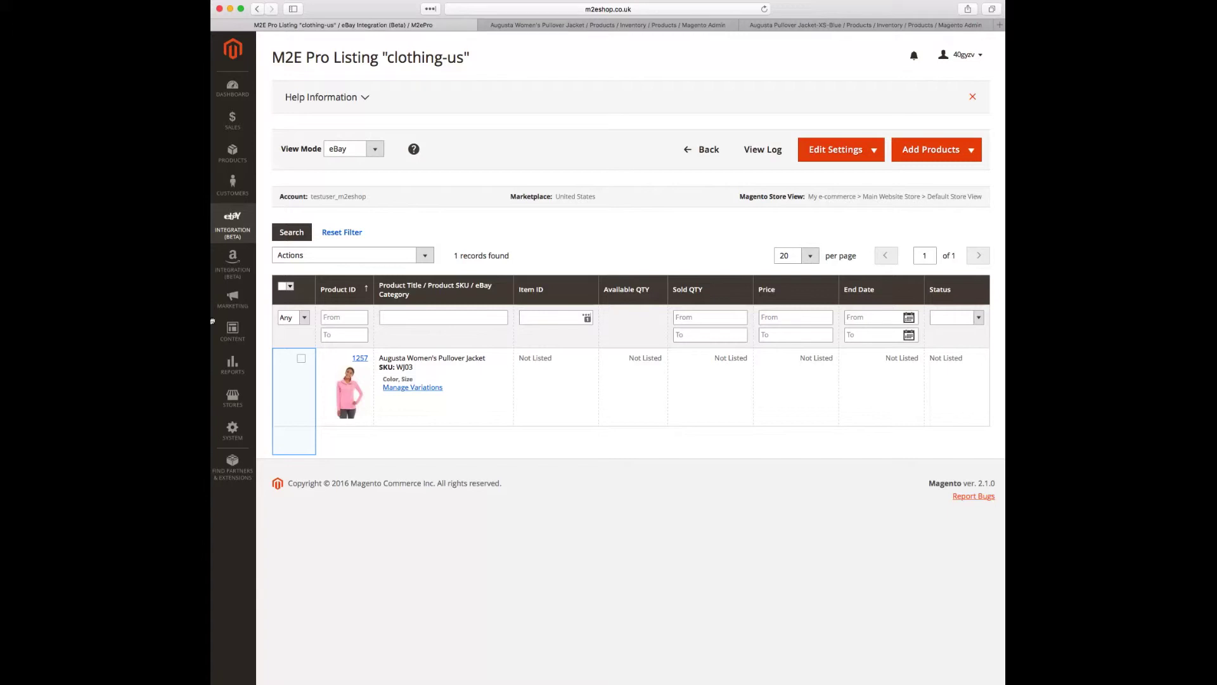
{"action": "left_click", "coordinate": [302, 359]}
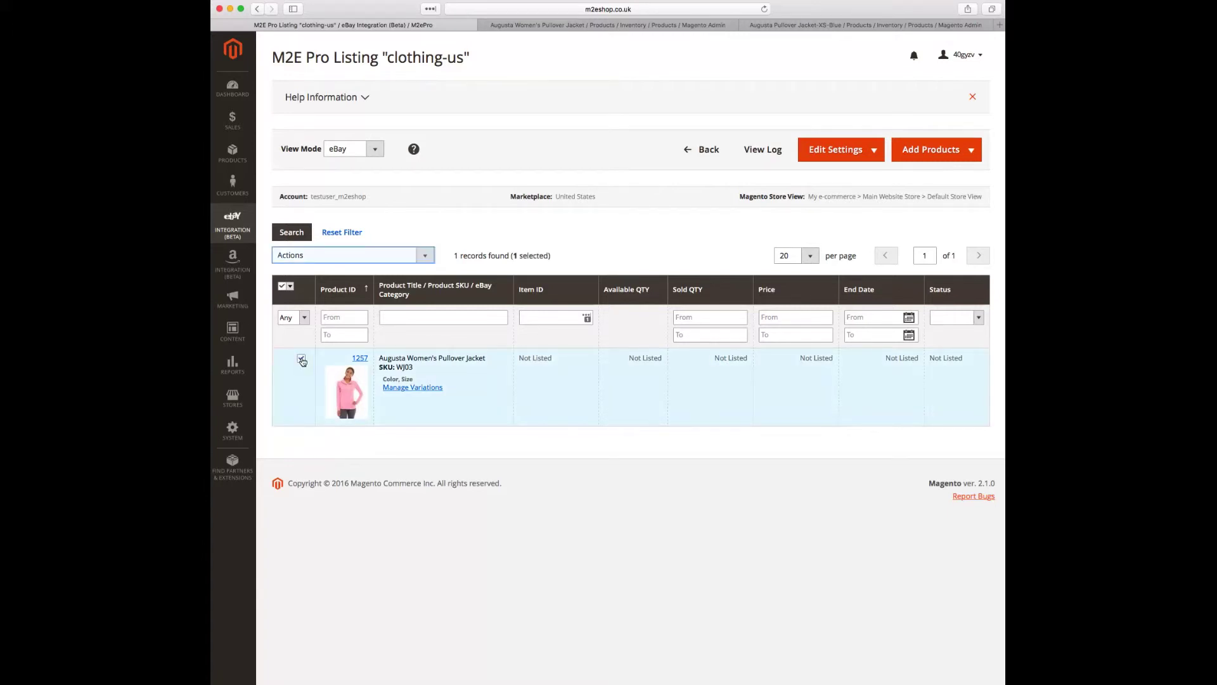
{"action": "left_click", "coordinate": [422, 256]}
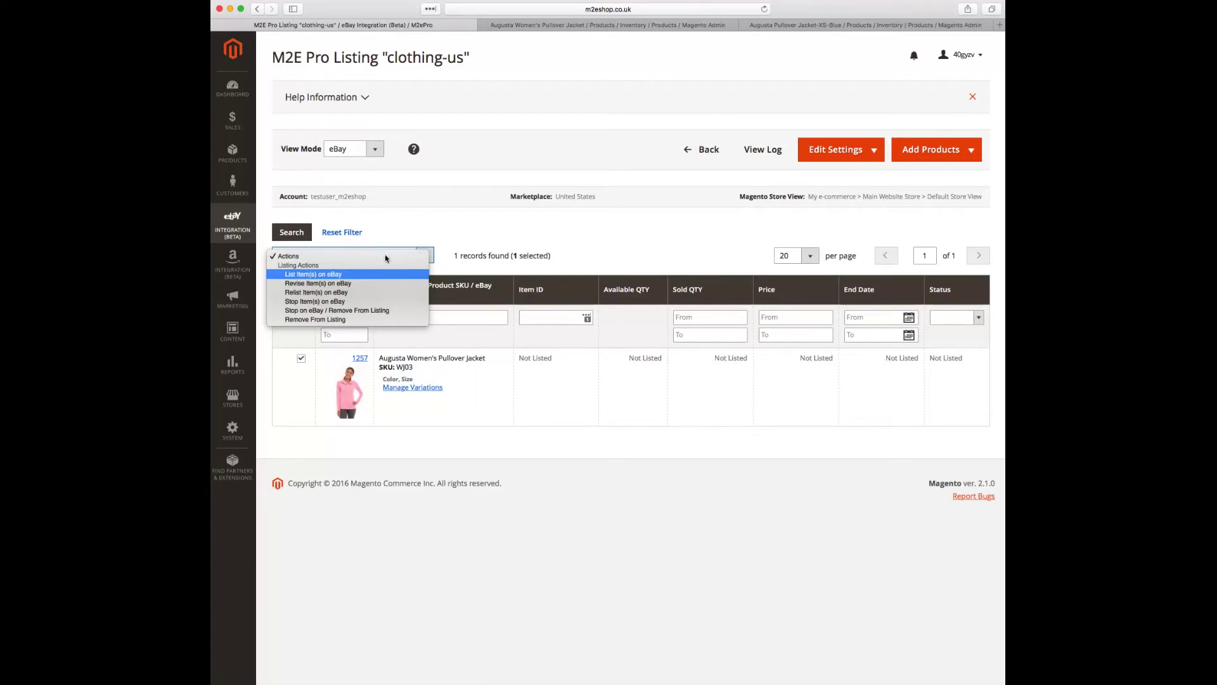
{"action": "left_click", "coordinate": [348, 277]}
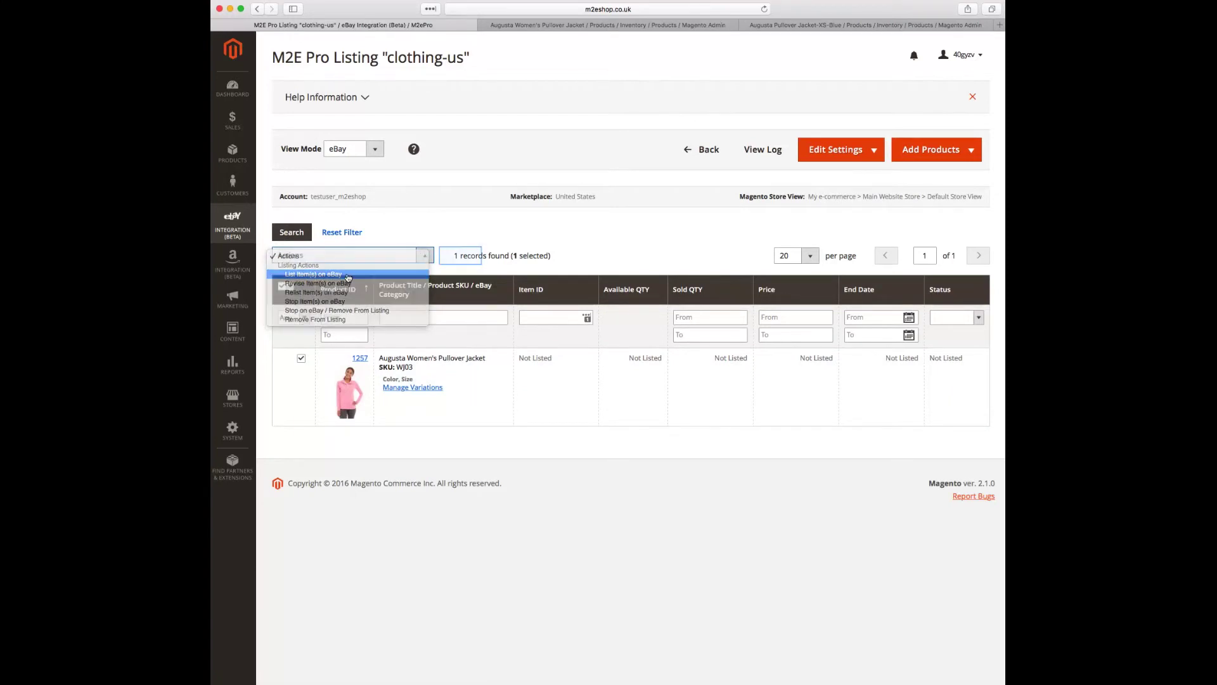
{"action": "left_click", "coordinate": [470, 255]}
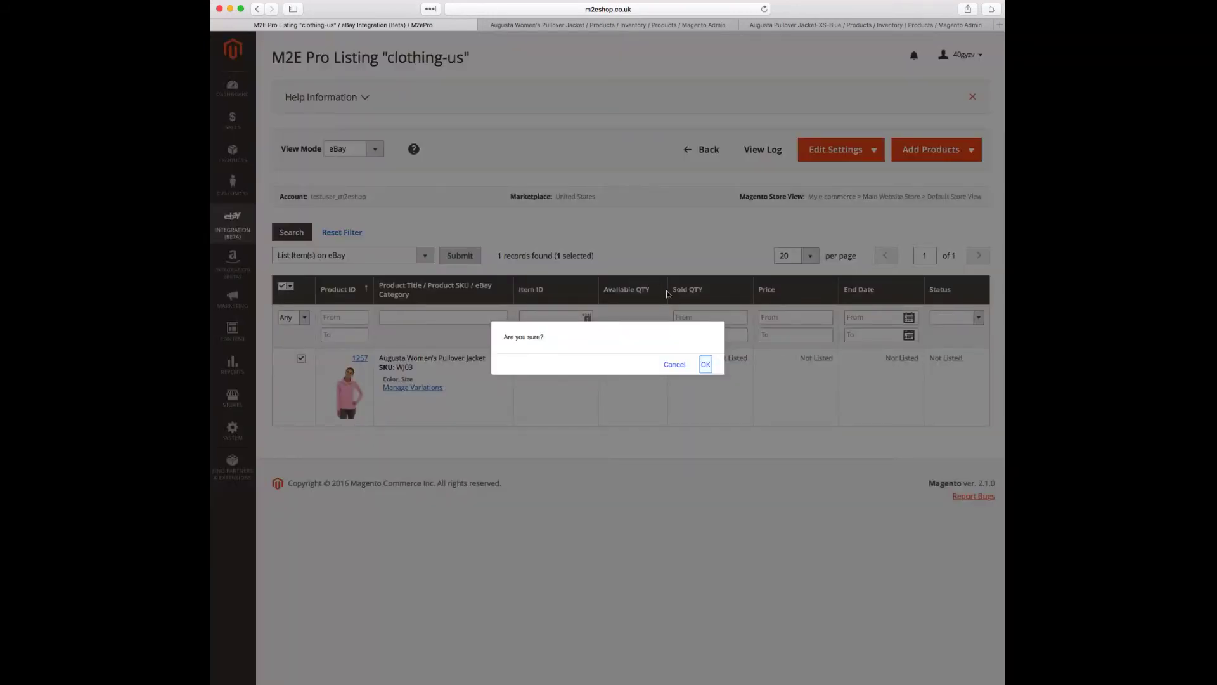
{"action": "left_click", "coordinate": [705, 364]}
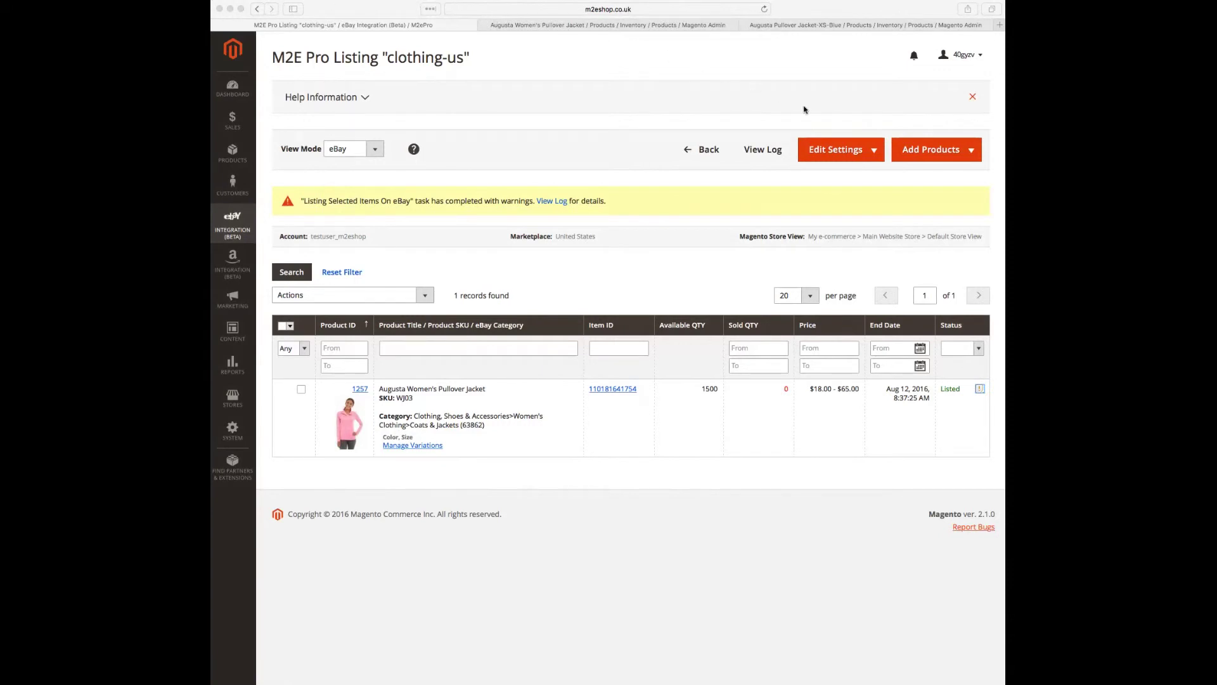
Examine the jacket's listing action log for warnings and collapse it again.
{"action": "left_click", "coordinate": [980, 393]}
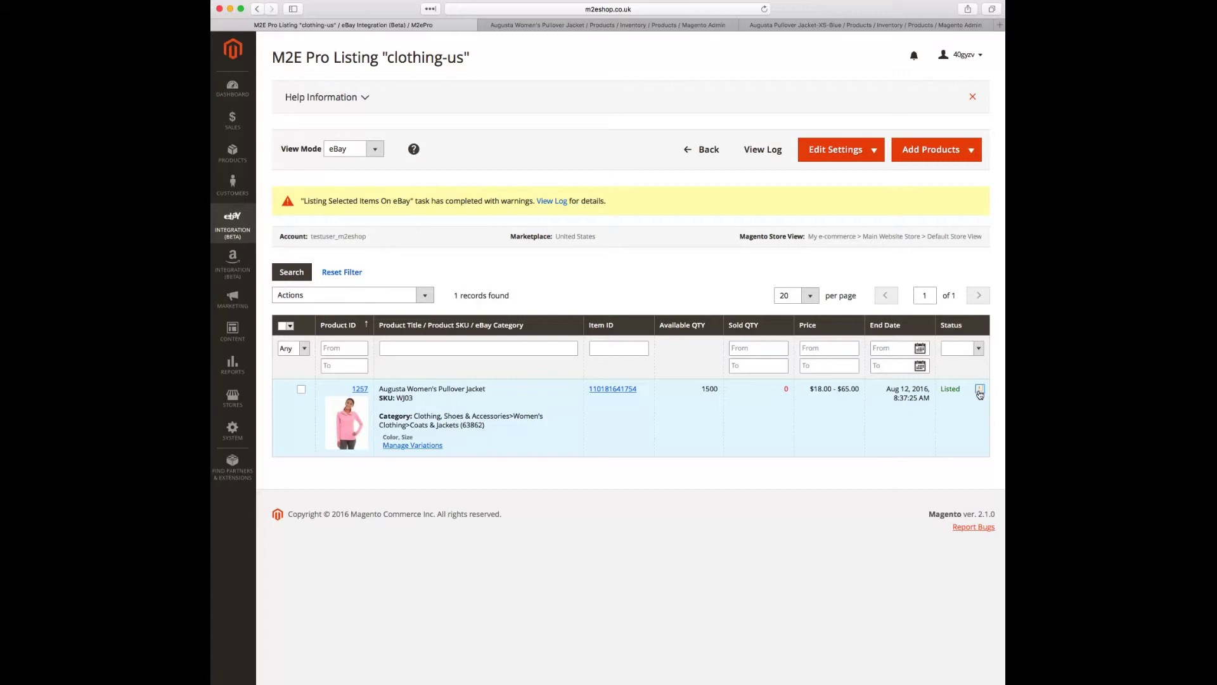
{"action": "left_click", "coordinate": [979, 393]}
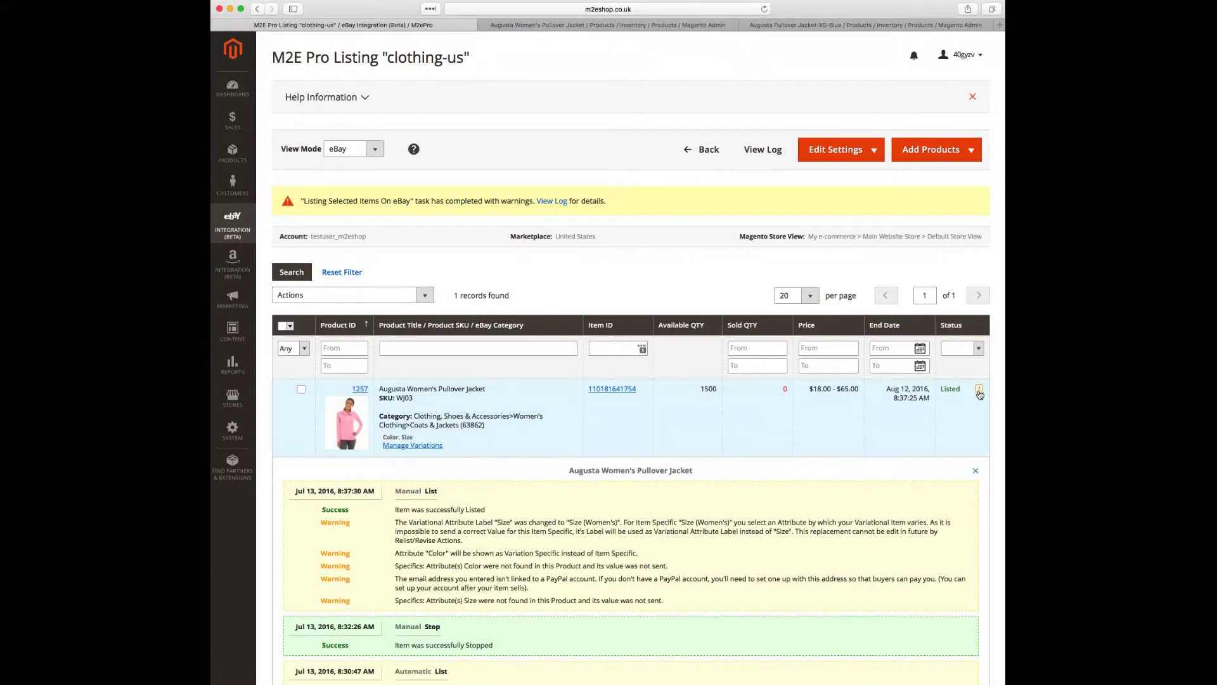
{"action": "left_click", "coordinate": [980, 393]}
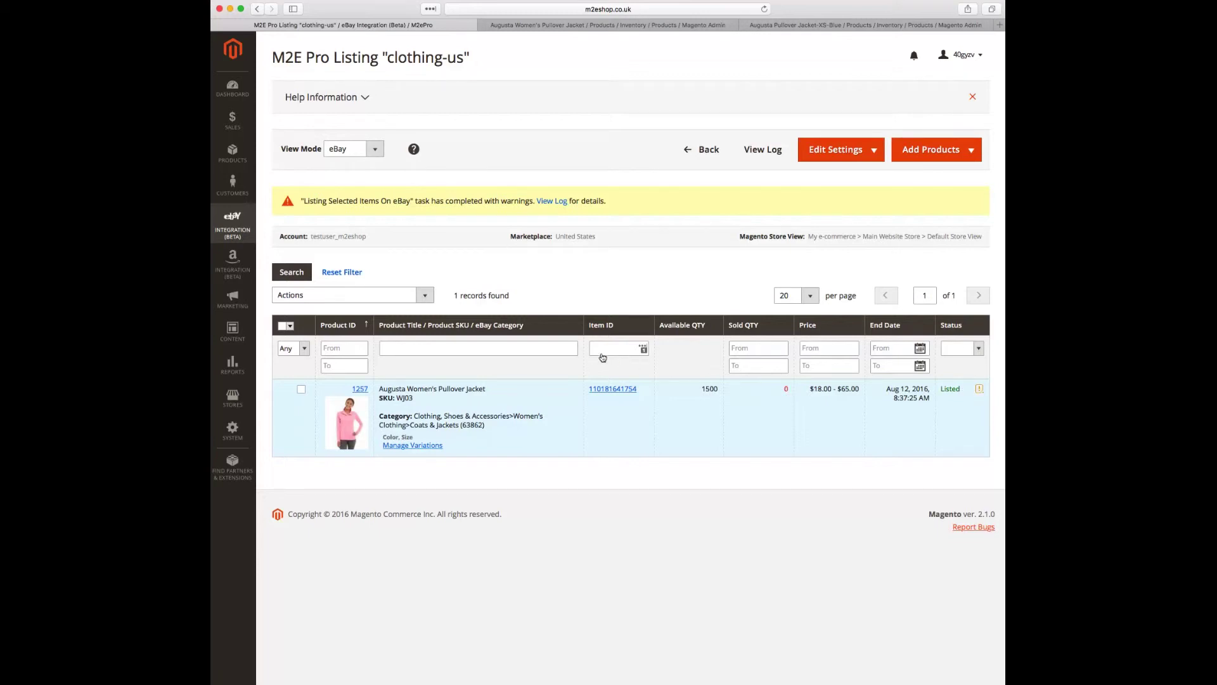
View the clothing-us listing in the Settings and Magento view modes, ending back in the eBay view mode.
{"action": "left_click", "coordinate": [375, 149]}
{"action": "left_click", "coordinate": [356, 158]}
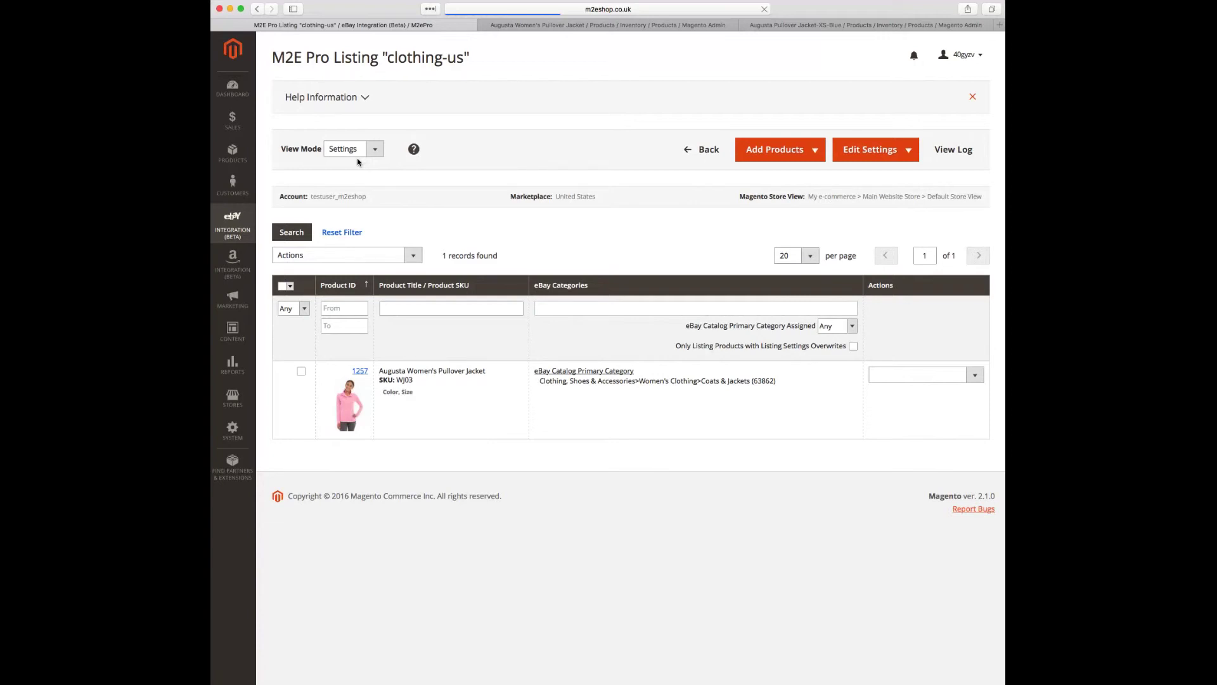
{"action": "left_click", "coordinate": [356, 151]}
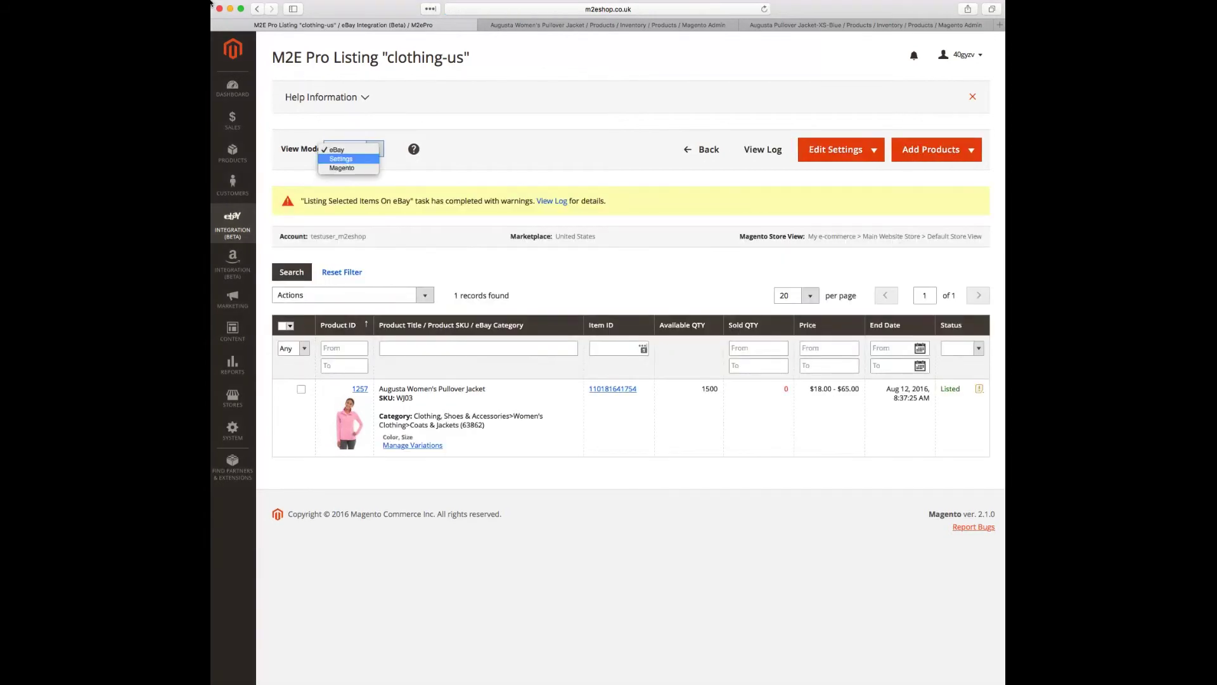
{"action": "left_click", "coordinate": [359, 159]}
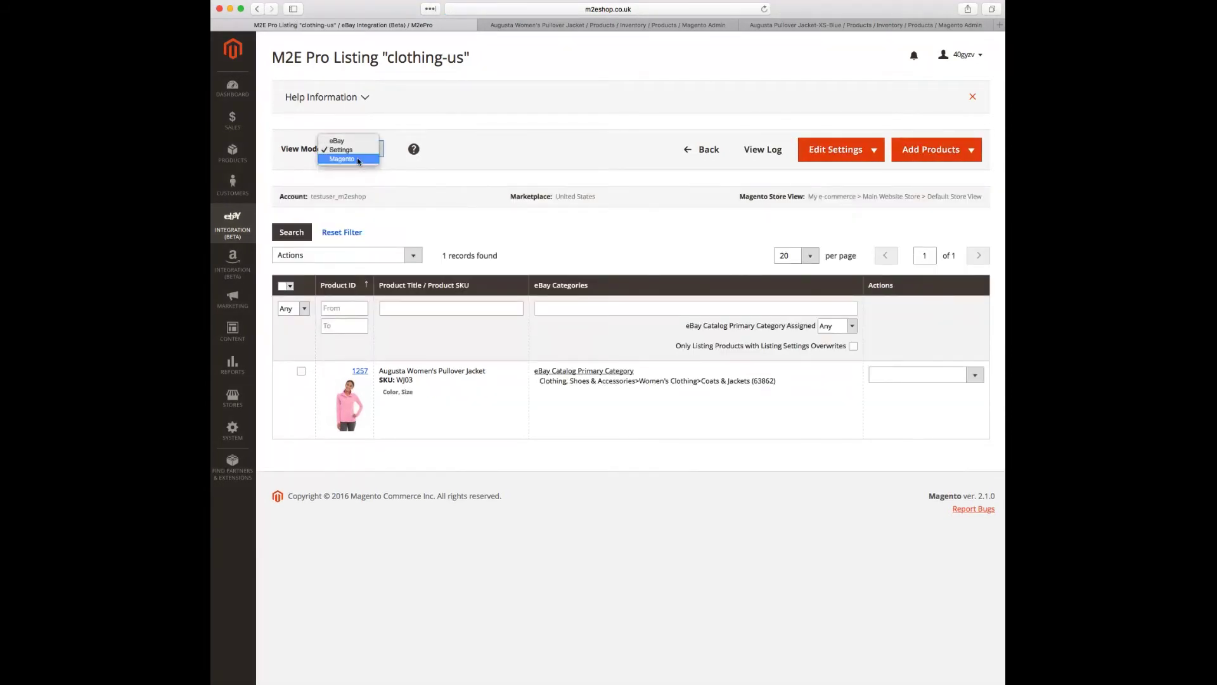
{"action": "left_click", "coordinate": [358, 160]}
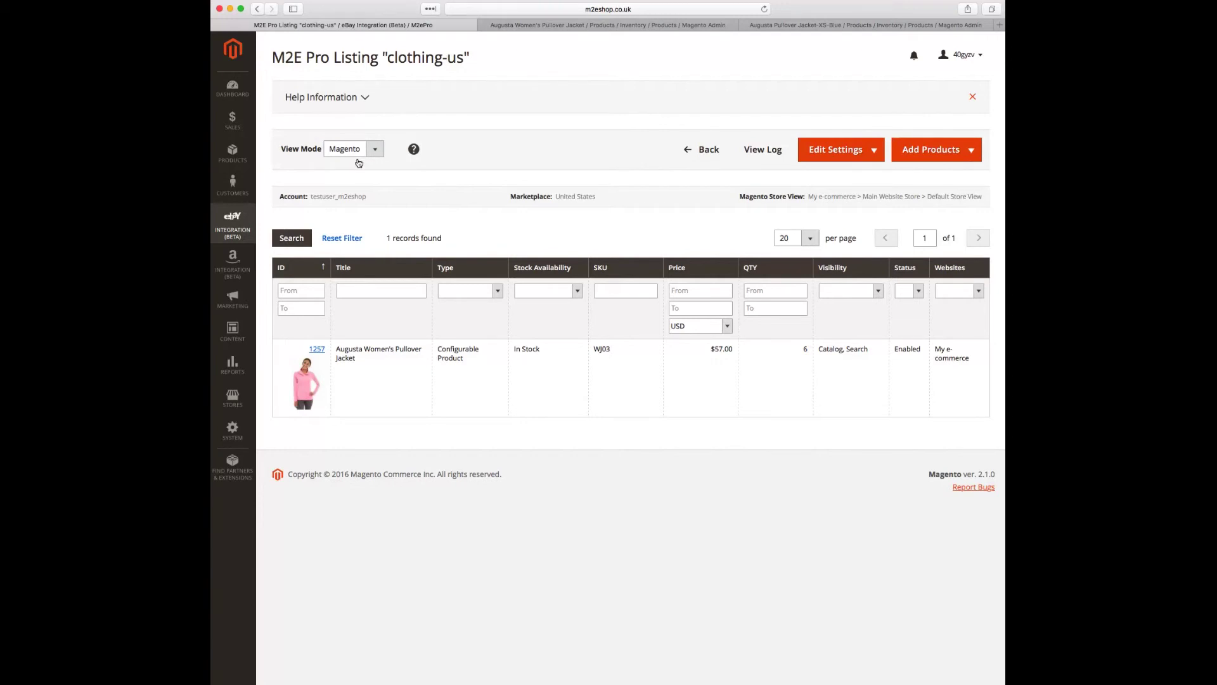
{"action": "left_click", "coordinate": [372, 150]}
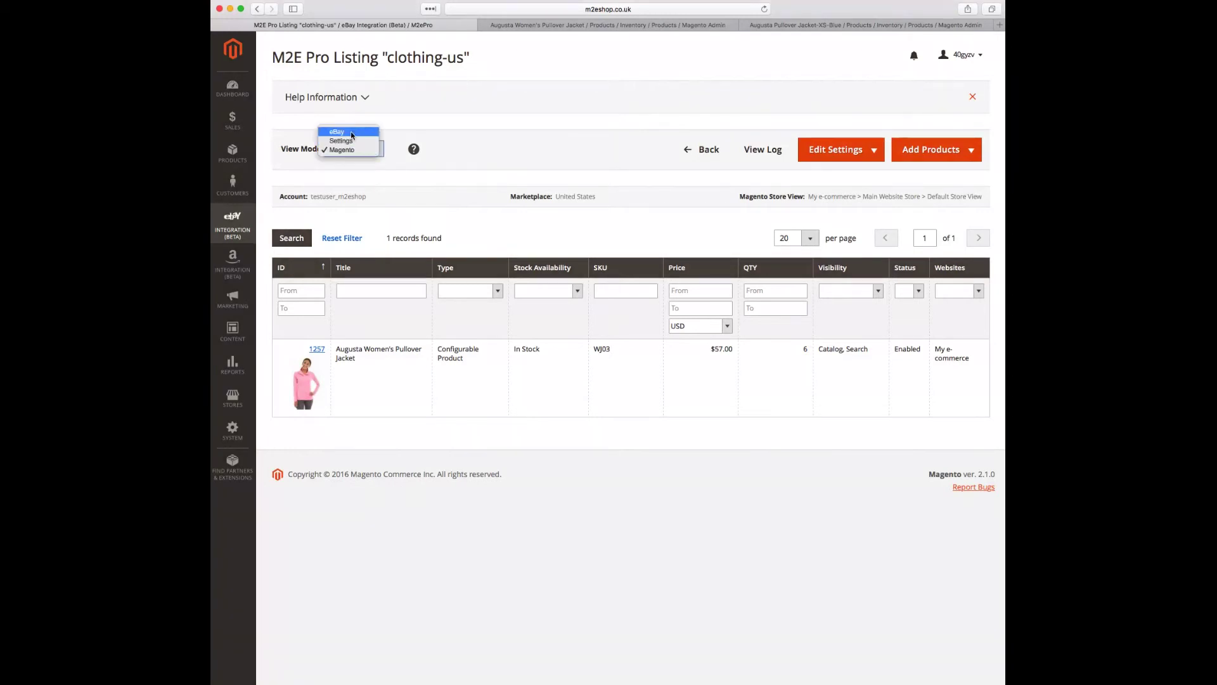
{"action": "left_click", "coordinate": [352, 139]}
{"action": "left_click", "coordinate": [352, 133]}
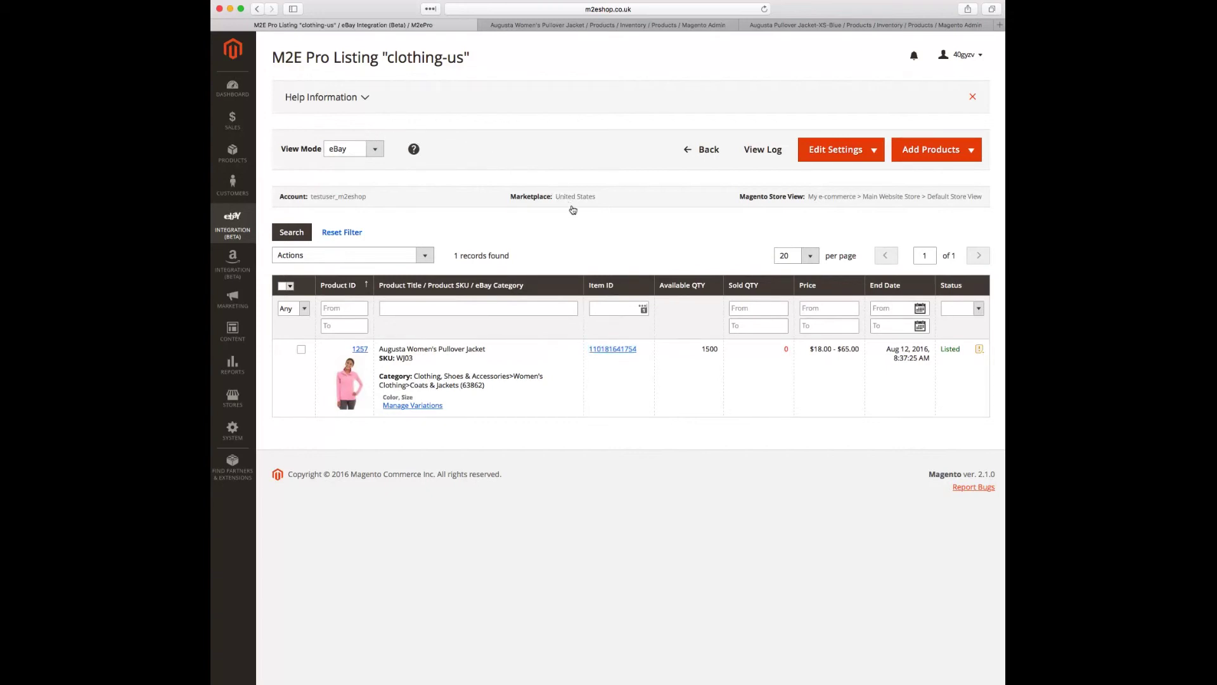
Open the jacket's item page on eBay and check the variation with color Blue and size XS.
{"action": "left_click", "coordinate": [618, 348]}
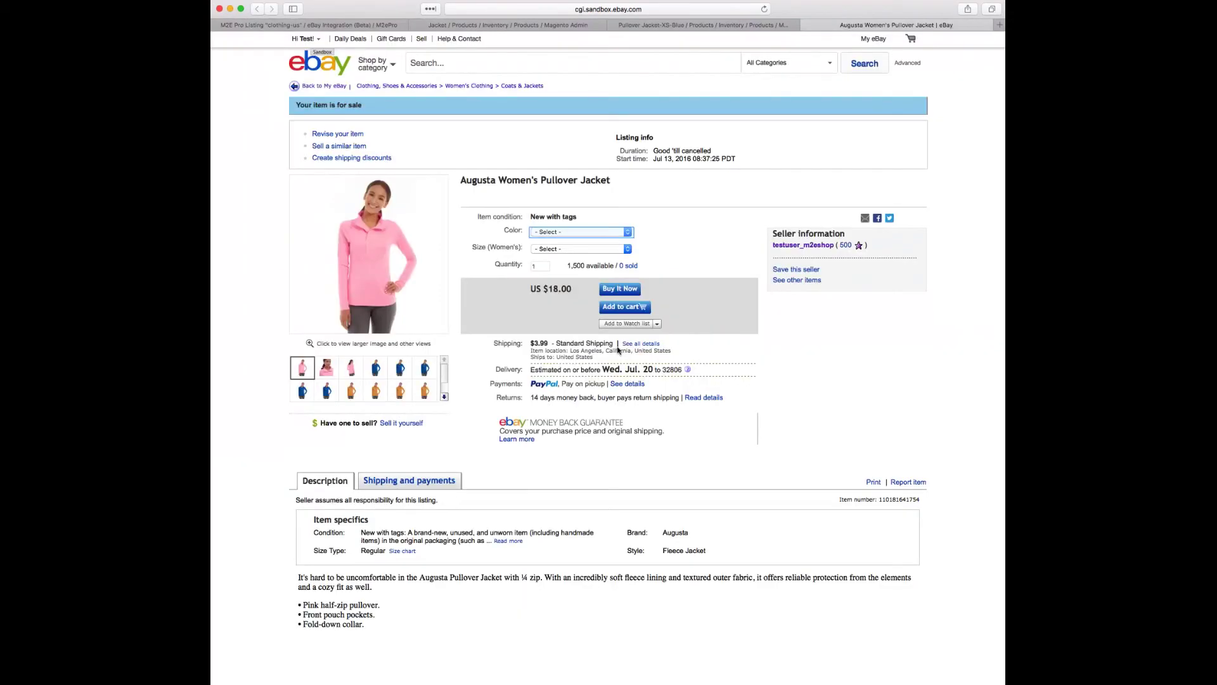
{"action": "left_click", "coordinate": [620, 232]}
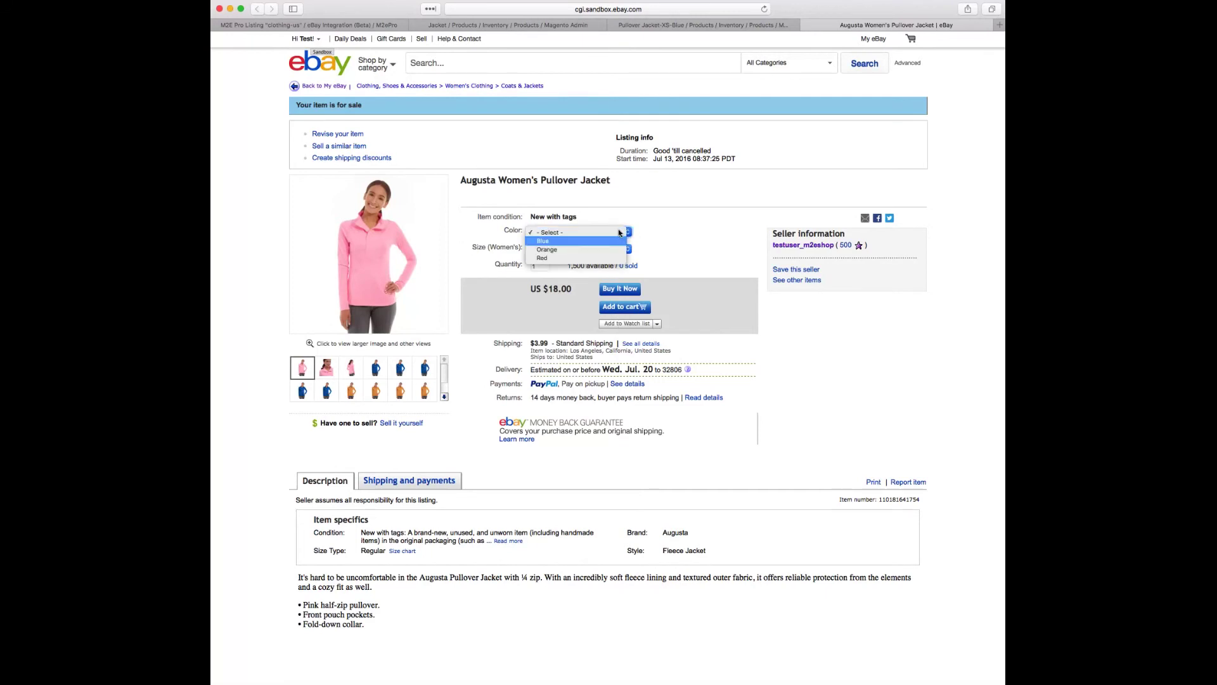
{"action": "left_click", "coordinate": [604, 242]}
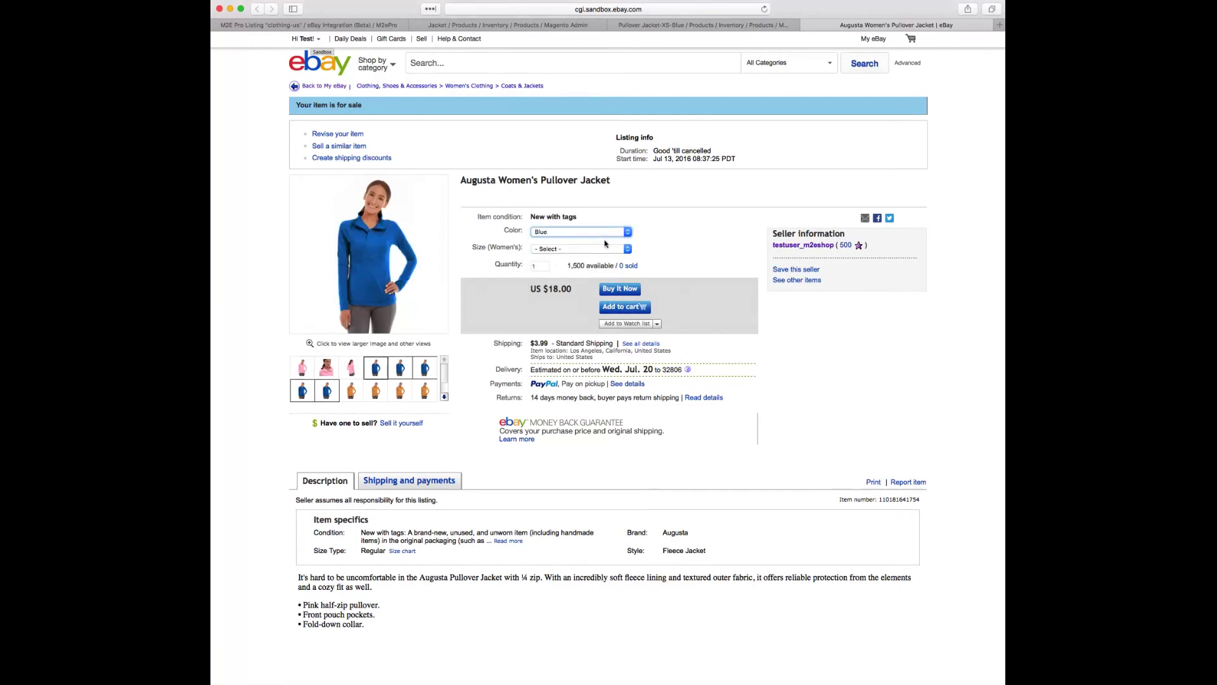
{"action": "left_click", "coordinate": [602, 248]}
{"action": "left_click", "coordinate": [595, 259]}
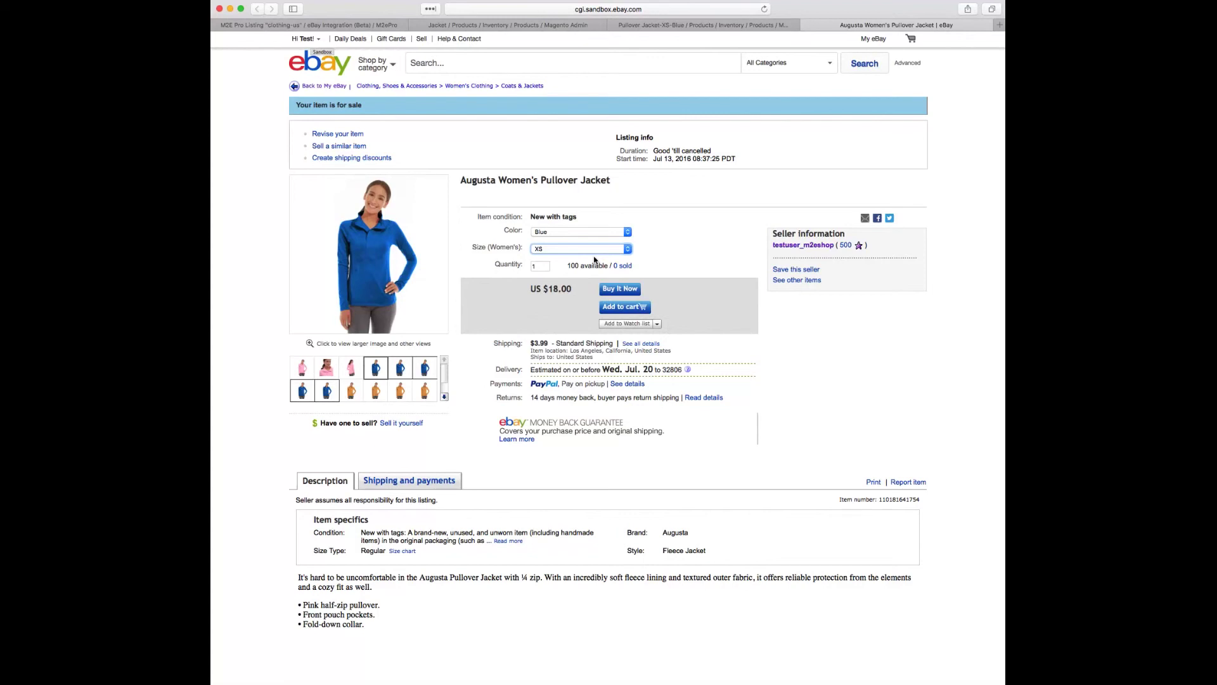
{"action": "key", "text": "Up"}
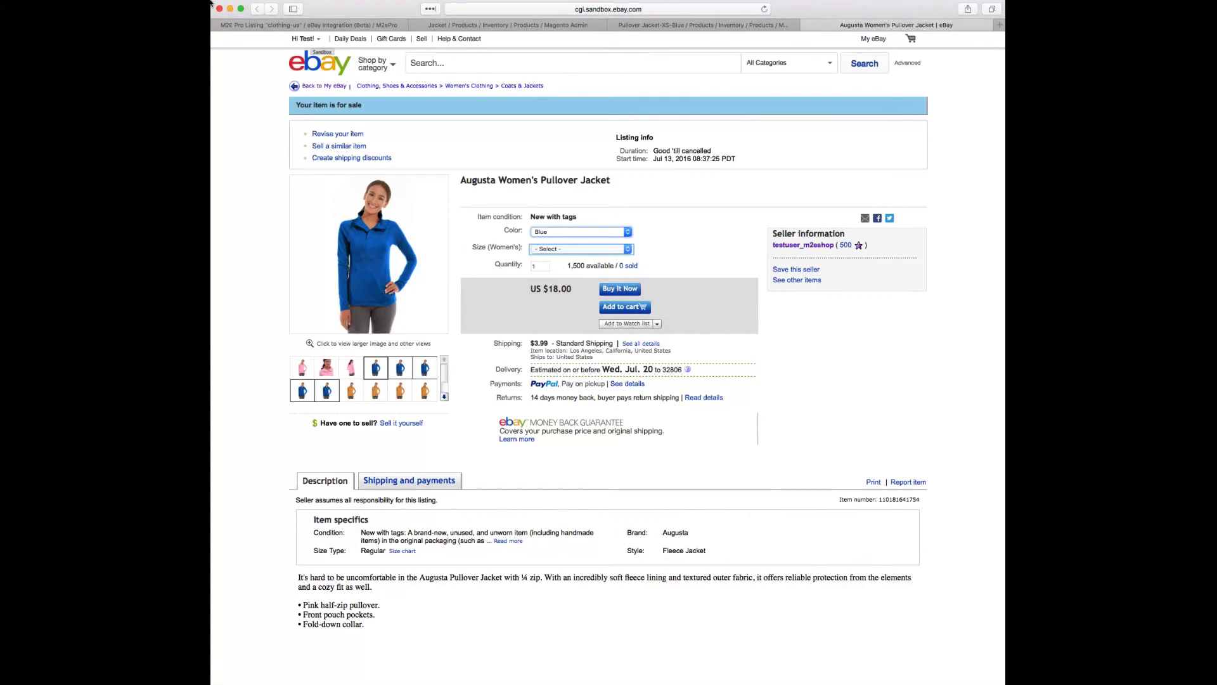
{"action": "left_click", "coordinate": [600, 248]}
{"action": "key", "text": "Down"}
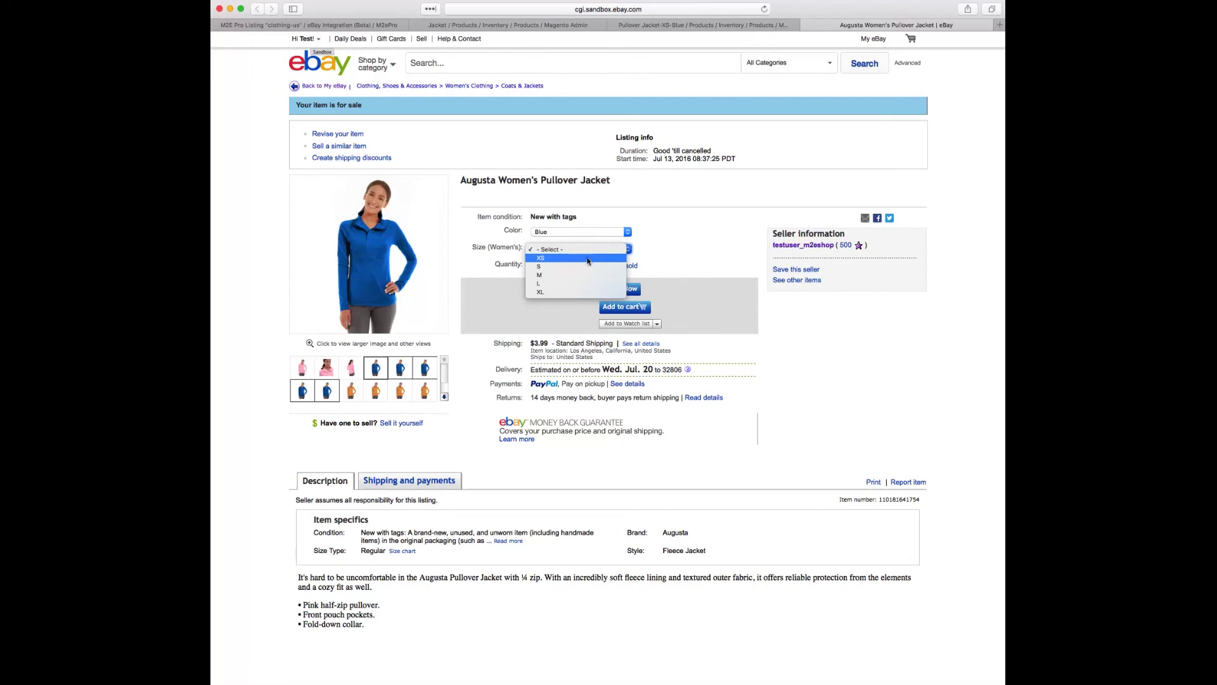
{"action": "left_click", "coordinate": [587, 259]}
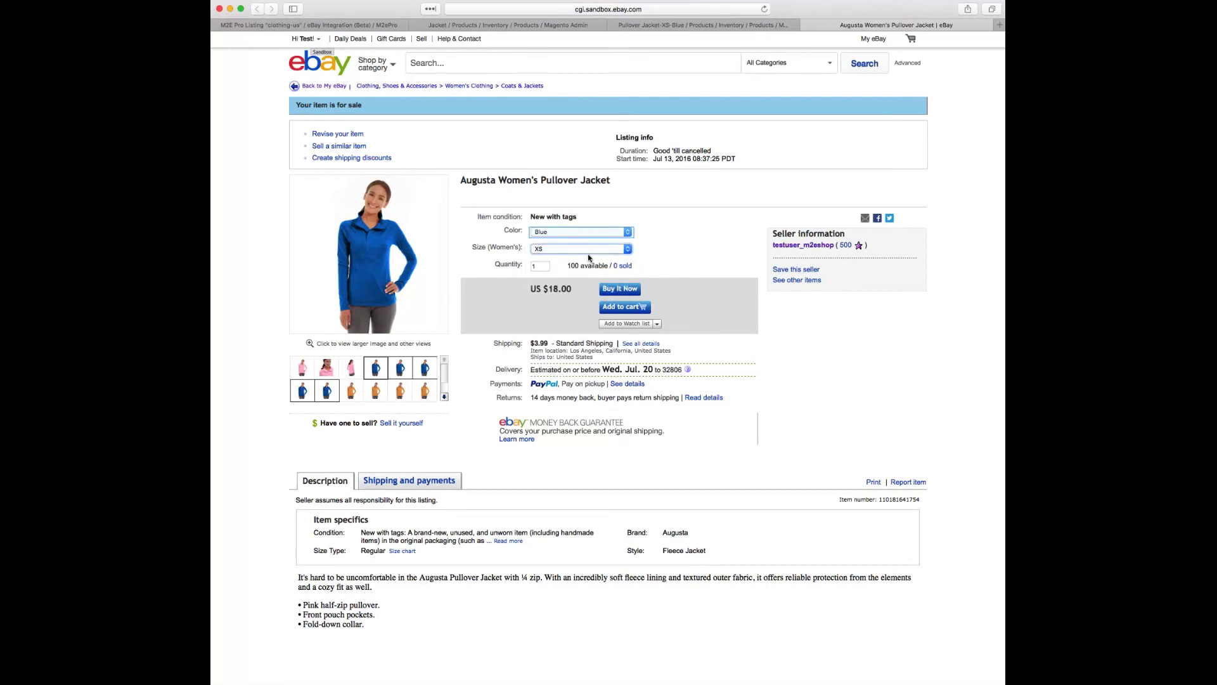
Check the Orange color variation on the eBay item page in size XS and in size S.
{"action": "left_click", "coordinate": [580, 233]}
{"action": "left_click", "coordinate": [579, 240]}
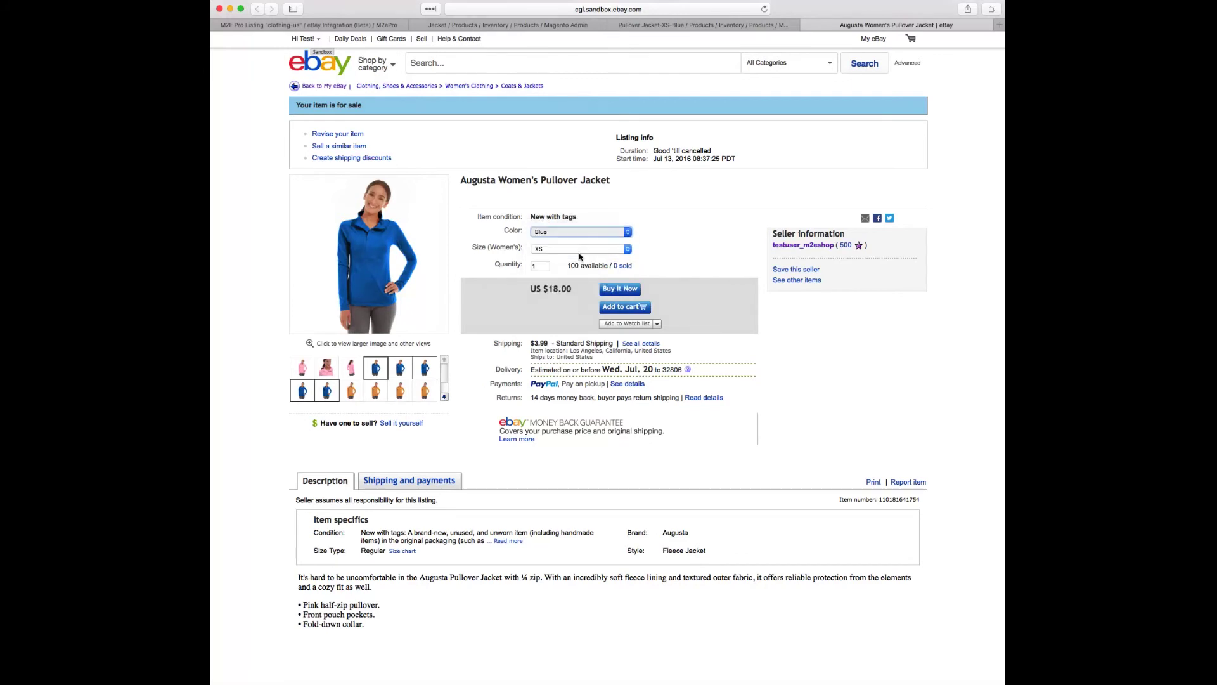
{"action": "left_click", "coordinate": [577, 231]}
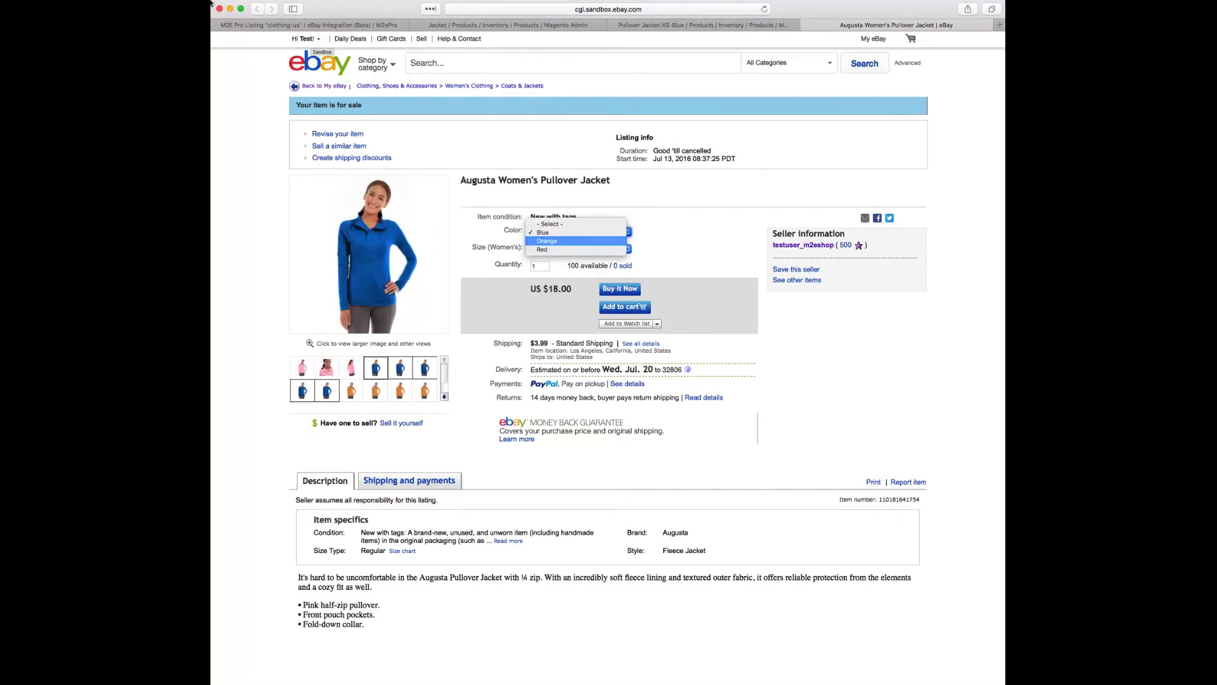
{"action": "left_click", "coordinate": [581, 242]}
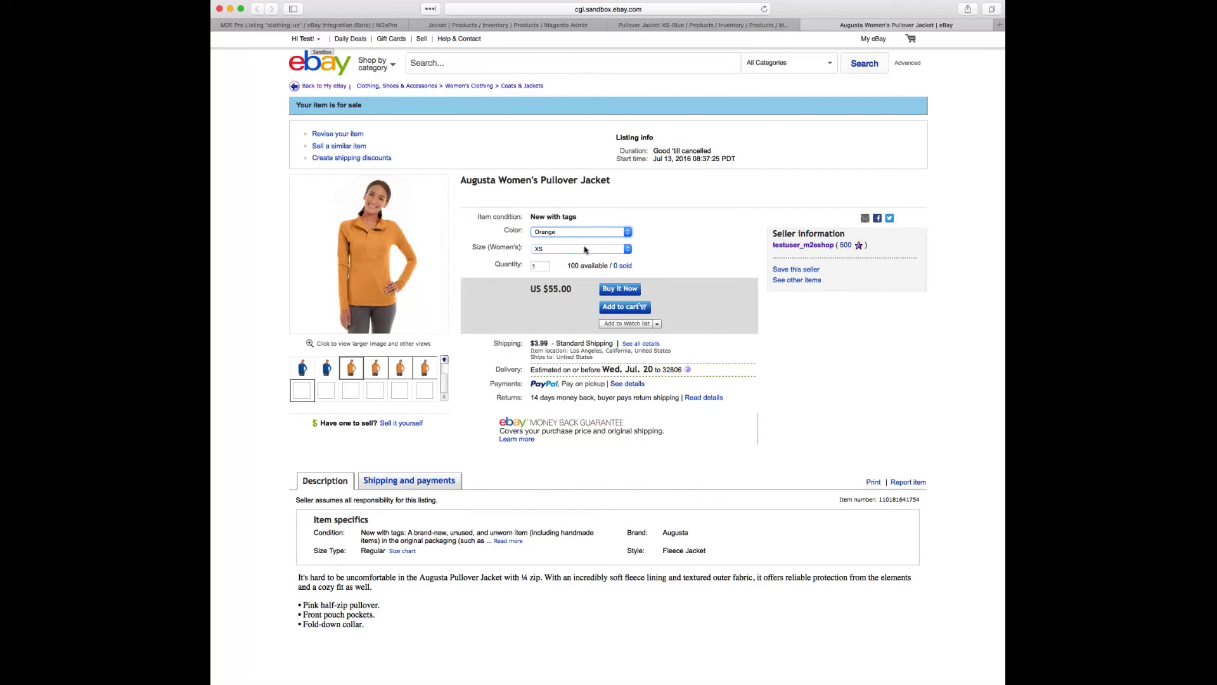
{"action": "left_click", "coordinate": [584, 250]}
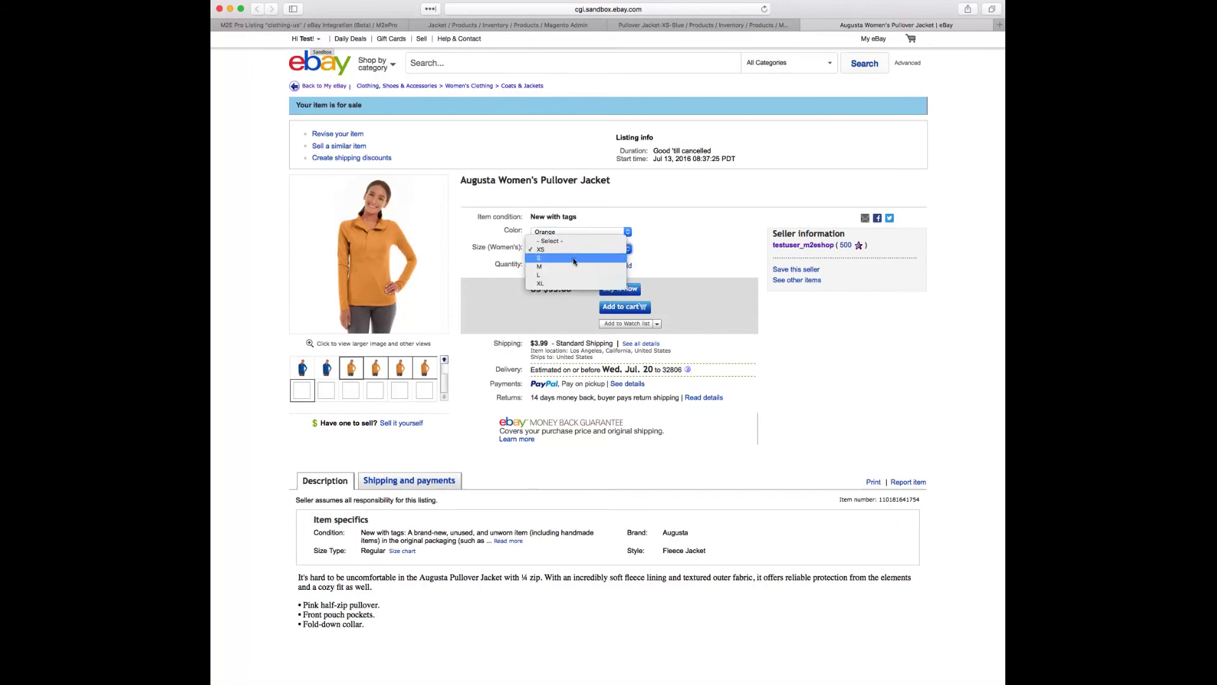
{"action": "left_click", "coordinate": [575, 259]}
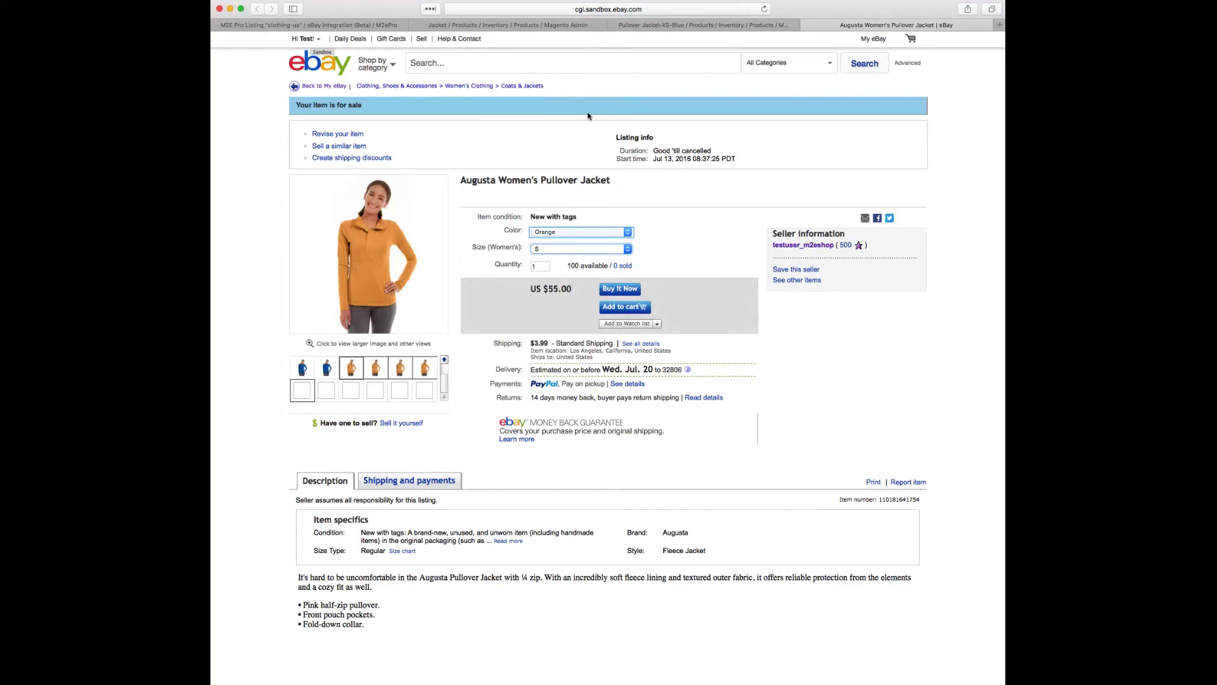
Check the Red color variation in size L on the jacket's eBay item page.
{"action": "left_click", "coordinate": [627, 234]}
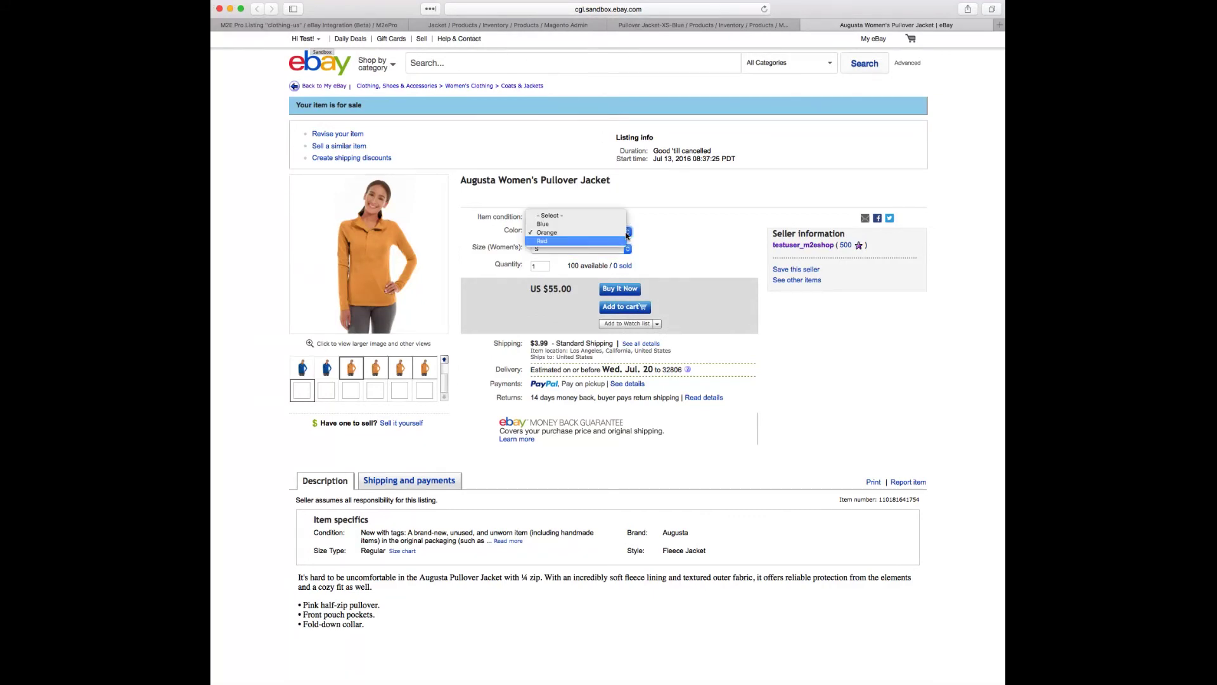
{"action": "left_click", "coordinate": [604, 241]}
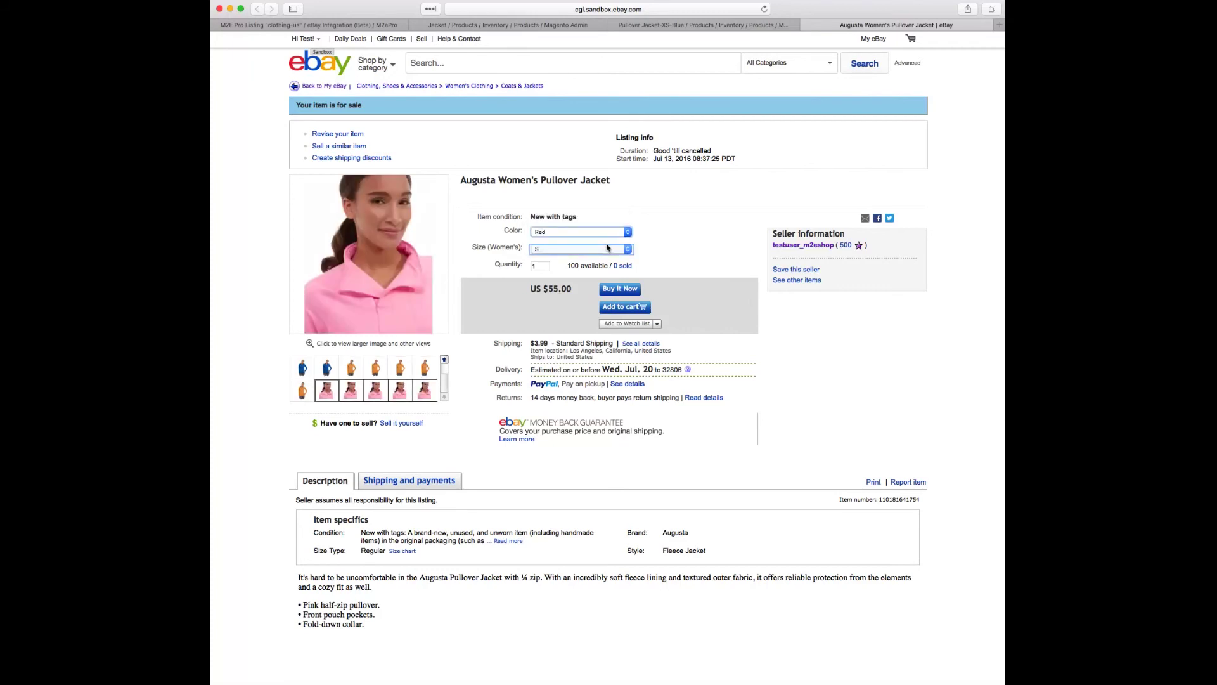
{"action": "left_click", "coordinate": [606, 249]}
{"action": "left_click", "coordinate": [585, 266]}
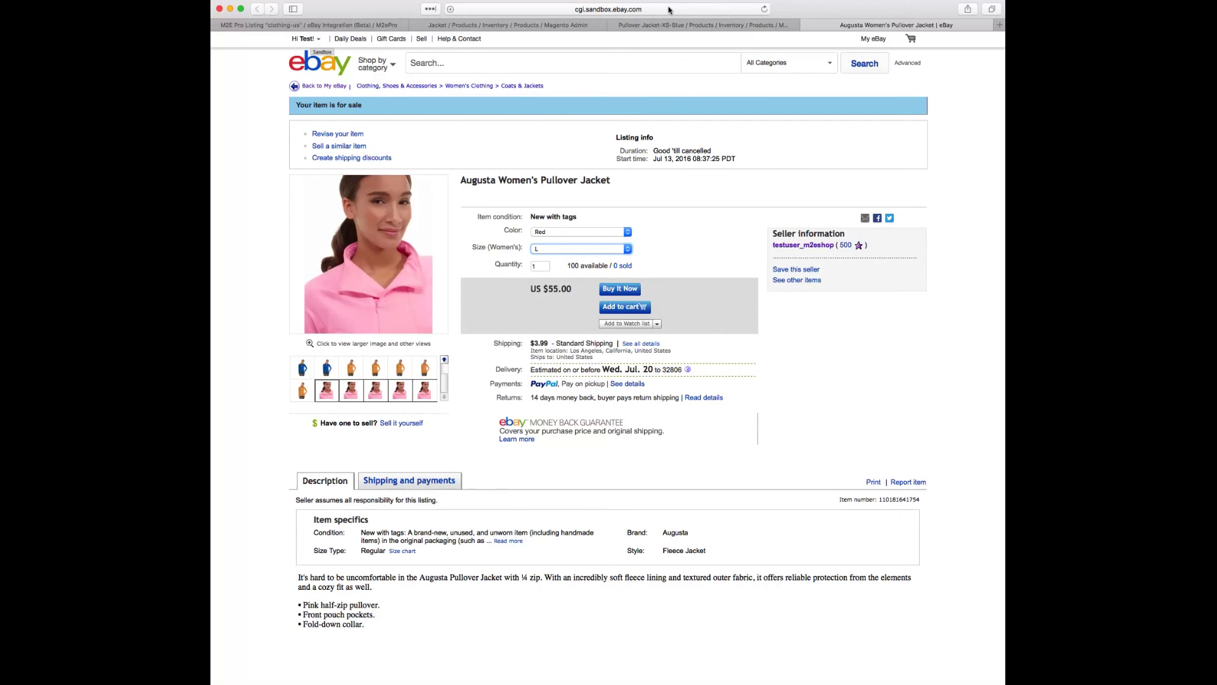
Compare the price of the size L Red variation in the jacket's Magento product configuration with its price on the eBay item page.
{"action": "left_click", "coordinate": [507, 25]}
{"action": "scroll", "coordinate": [503, 128], "scroll_direction": "down", "scroll_amount": 5}
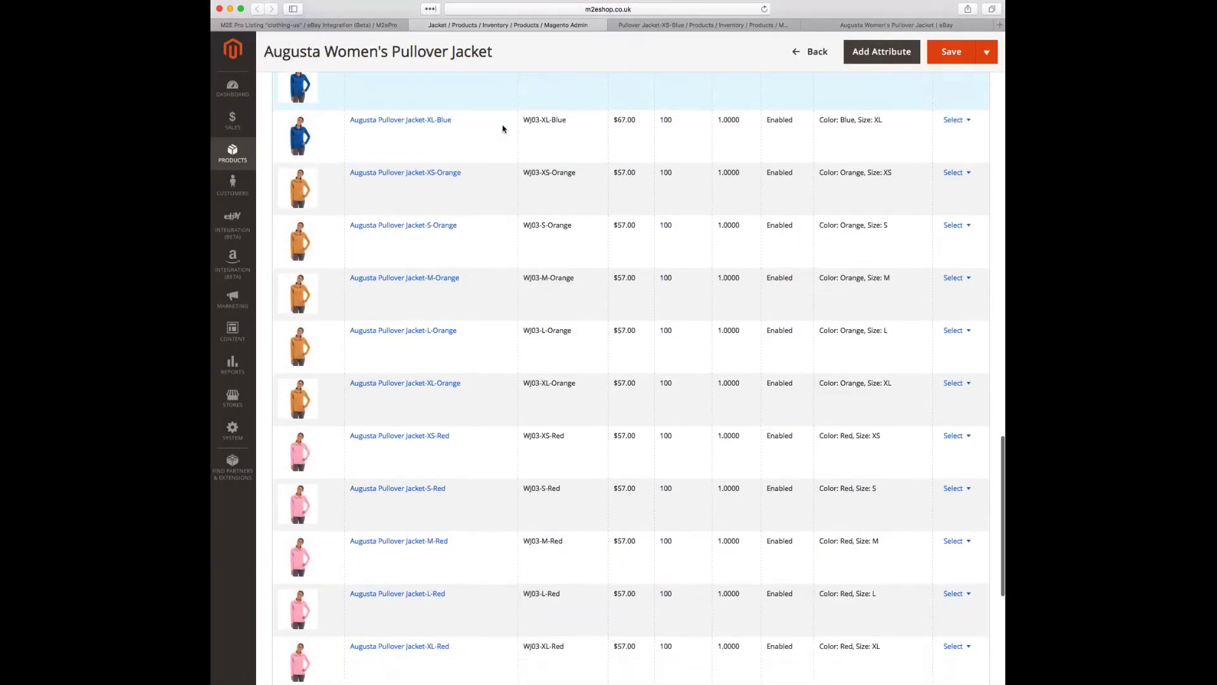
{"action": "scroll", "coordinate": [503, 129], "scroll_direction": "down", "scroll_amount": 1}
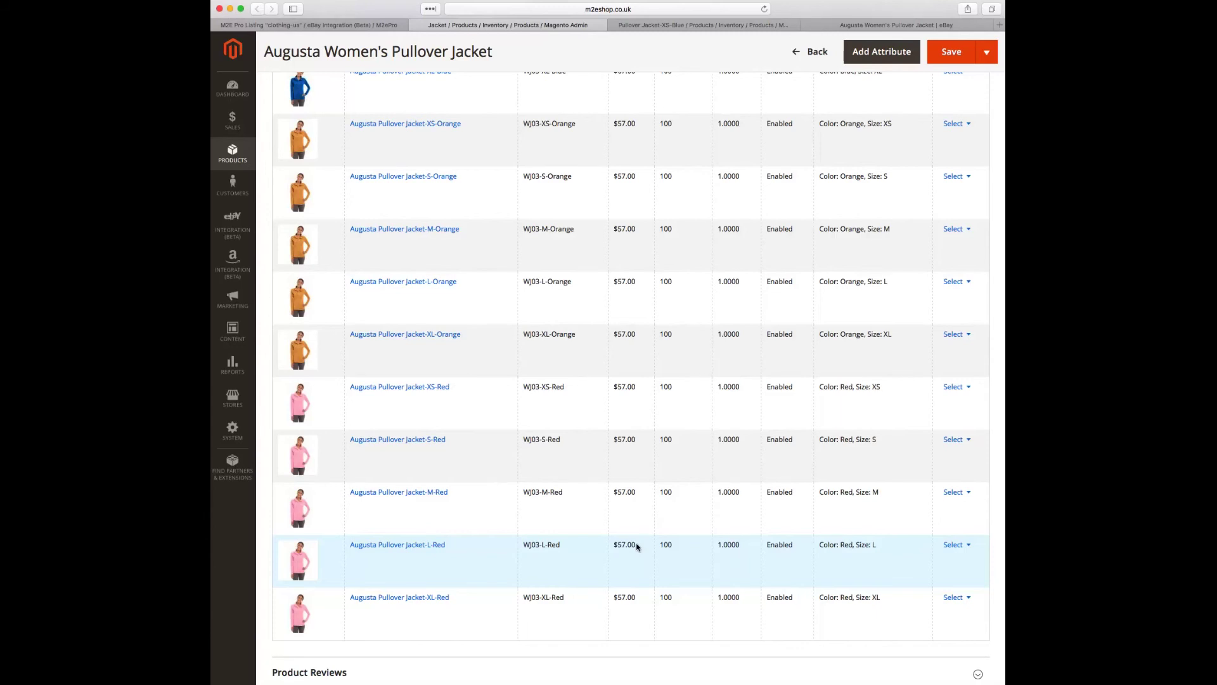
{"action": "left_click_drag", "start_coordinate": [637, 546], "coordinate": [613, 546]}
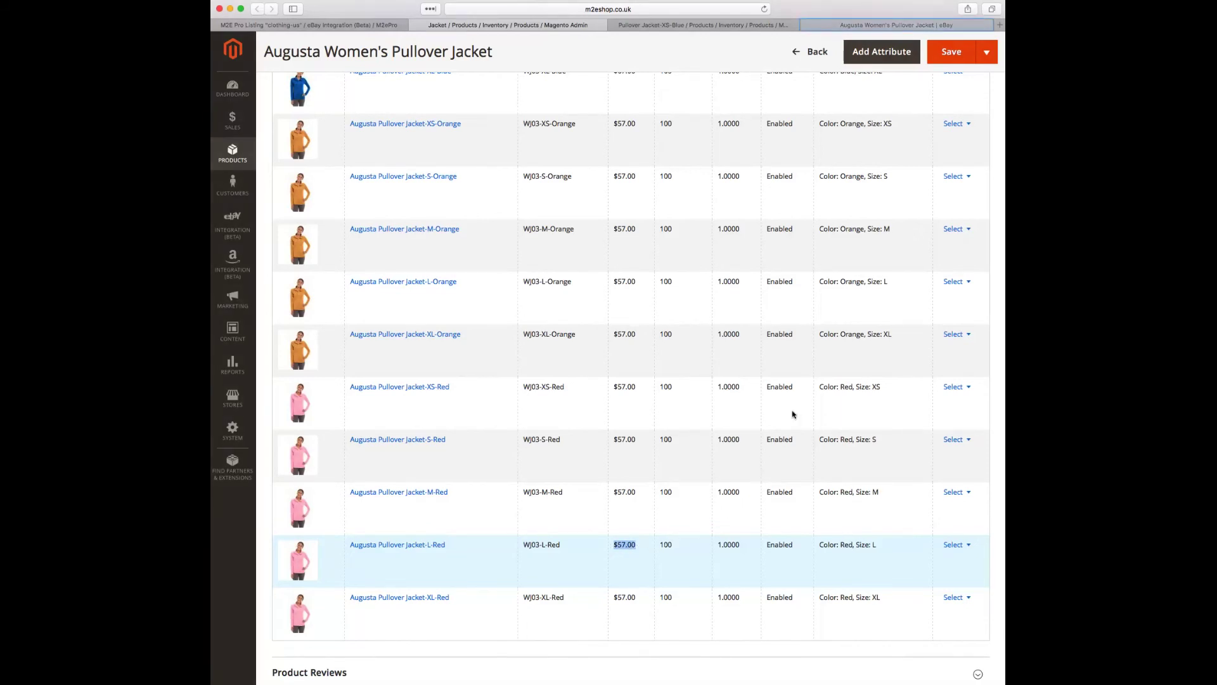
{"action": "left_click", "coordinate": [852, 27]}
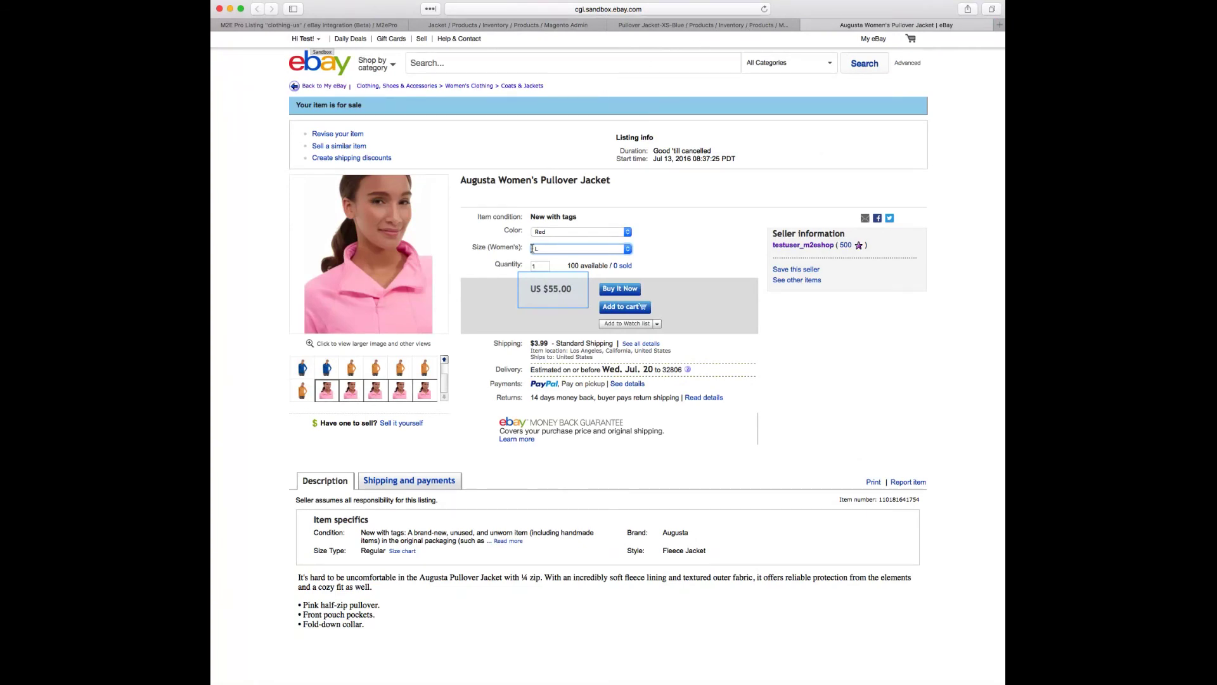
On the buyer's view of the jacket's eBay item page, select color Blue and size XL.
{"action": "key", "text": "ctrl+Tab"}
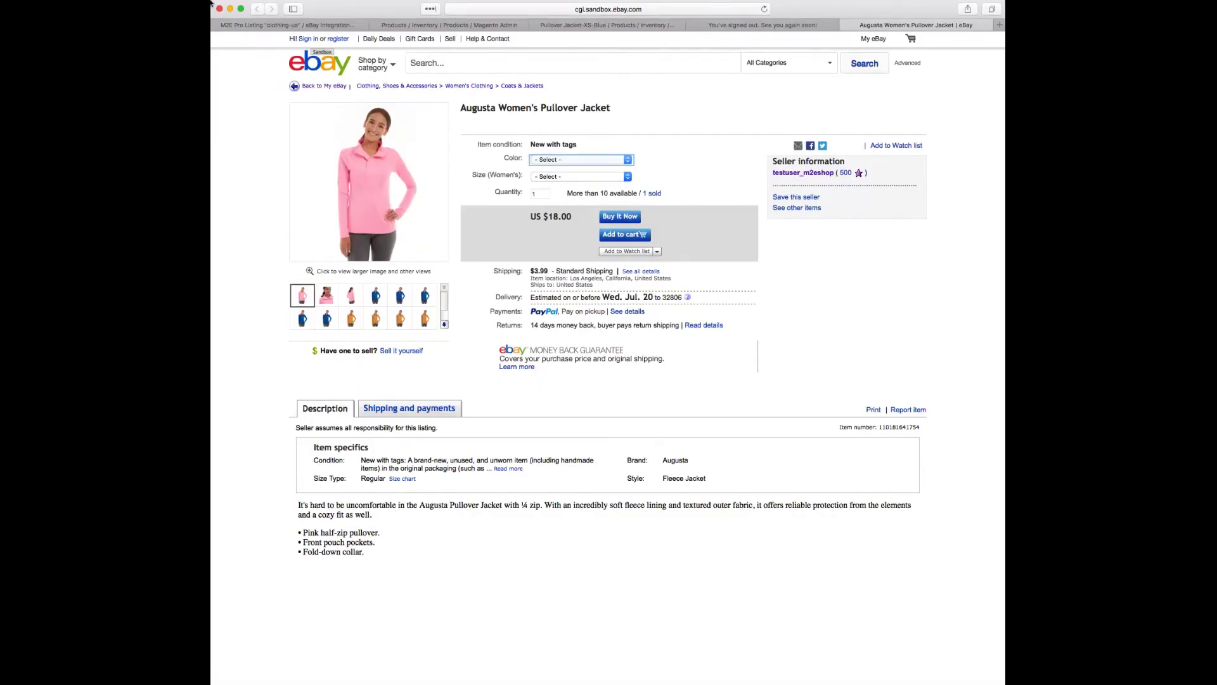
{"action": "left_click", "coordinate": [612, 161]}
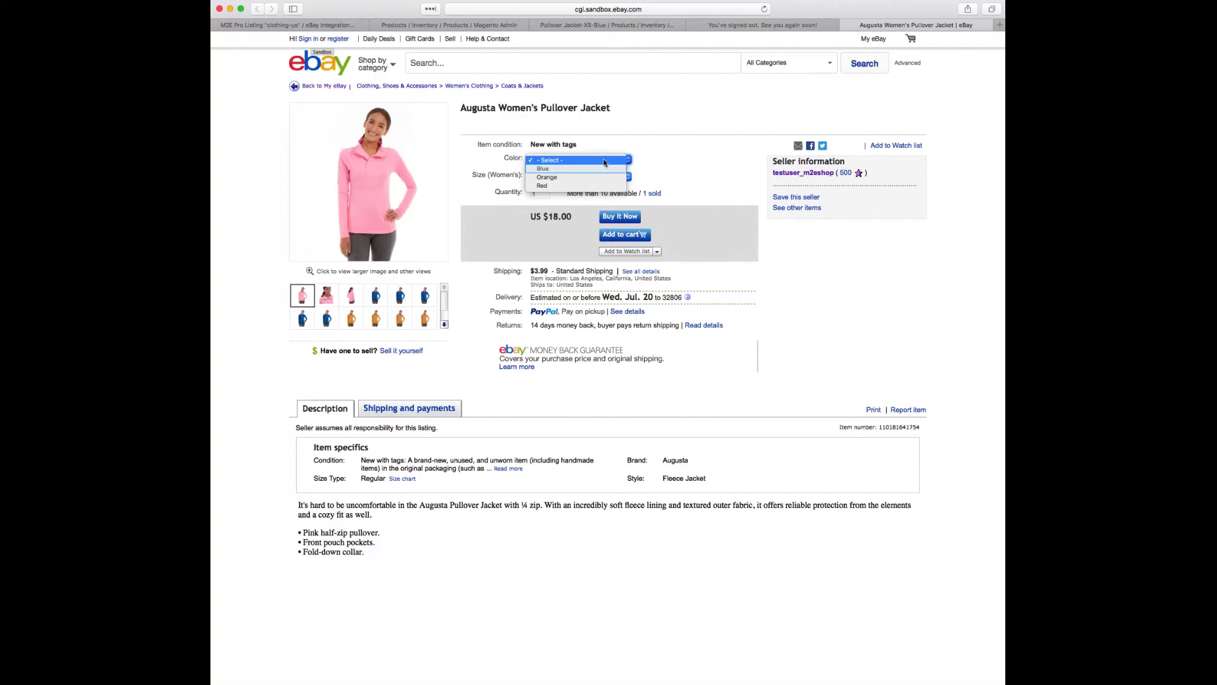
{"action": "left_click", "coordinate": [601, 169]}
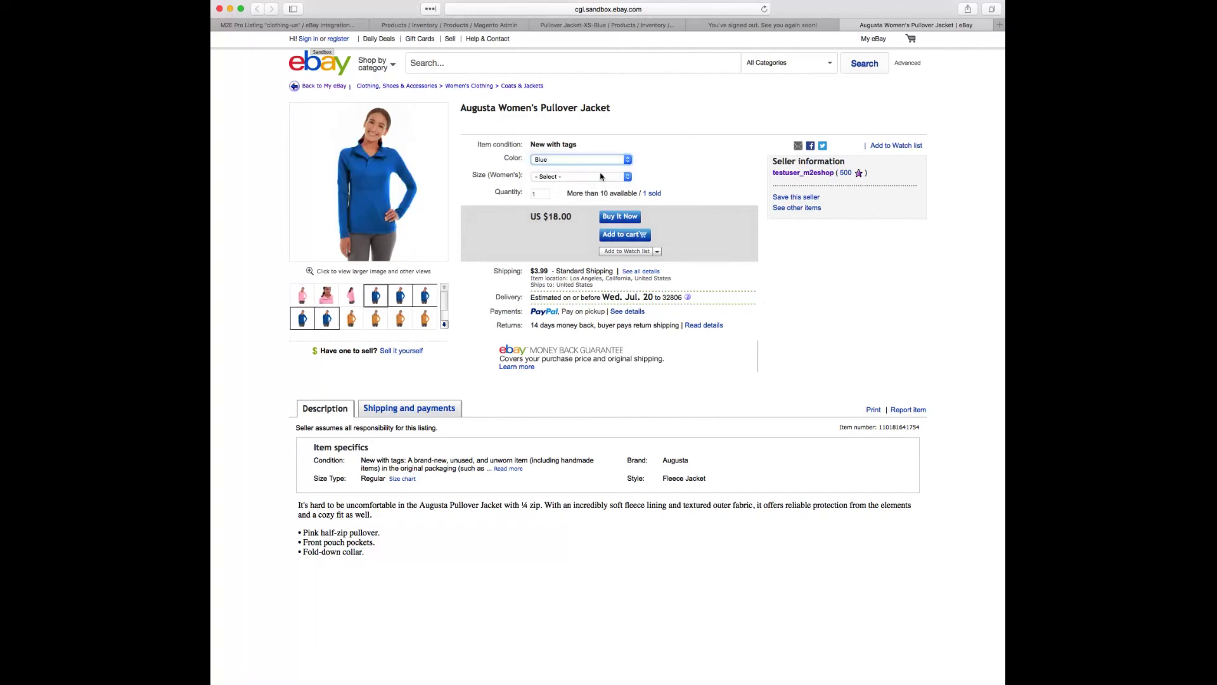
{"action": "left_click", "coordinate": [602, 176]}
{"action": "left_click", "coordinate": [587, 220]}
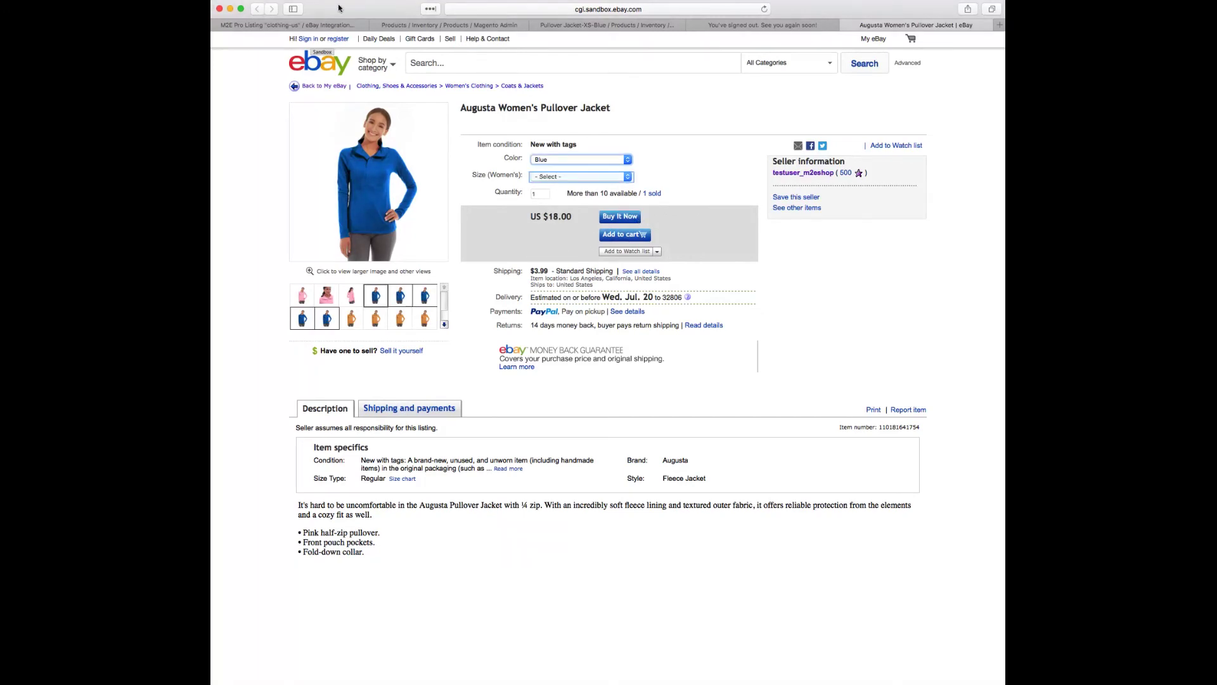
{"action": "left_click", "coordinate": [601, 177]}
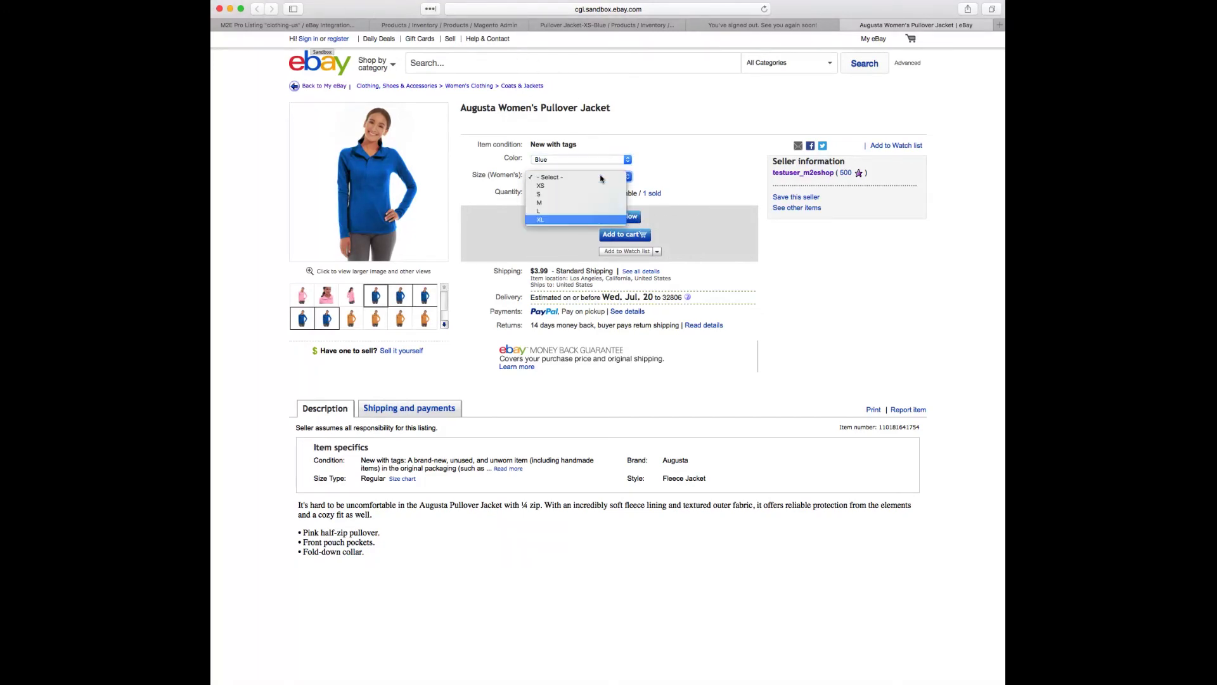
{"action": "left_click", "coordinate": [587, 220]}
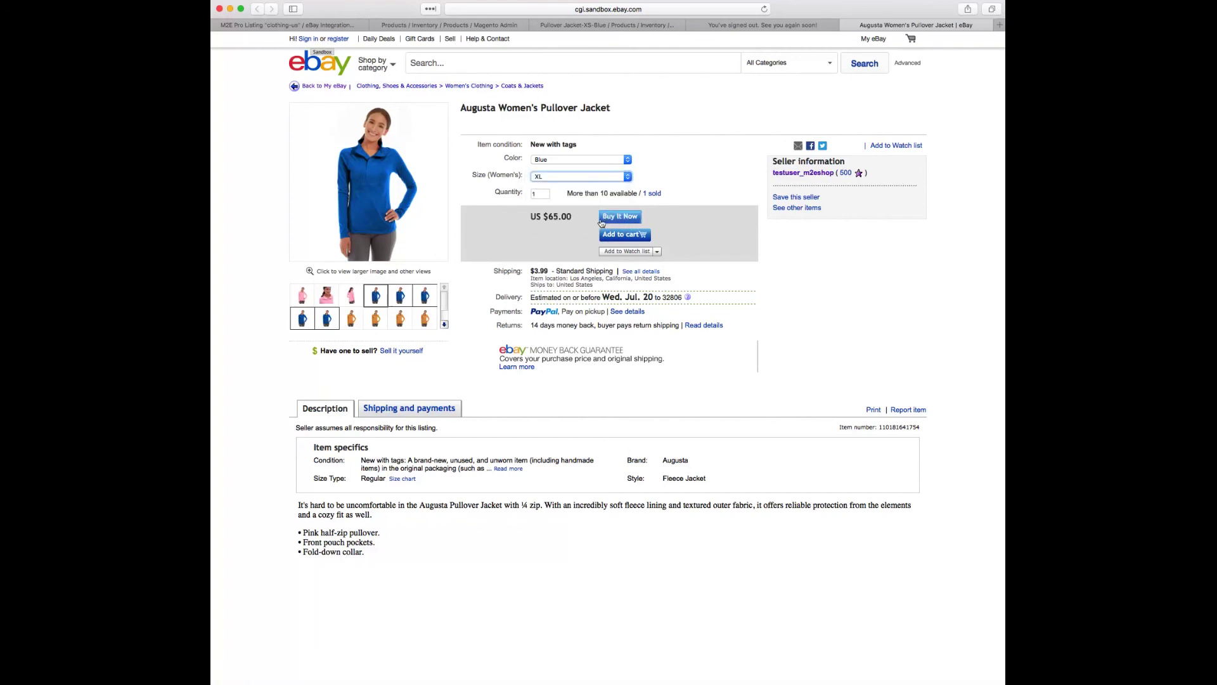
Buy the selected jacket variation immediately, commit to the purchase and proceed to payment.
{"action": "left_click", "coordinate": [631, 219]}
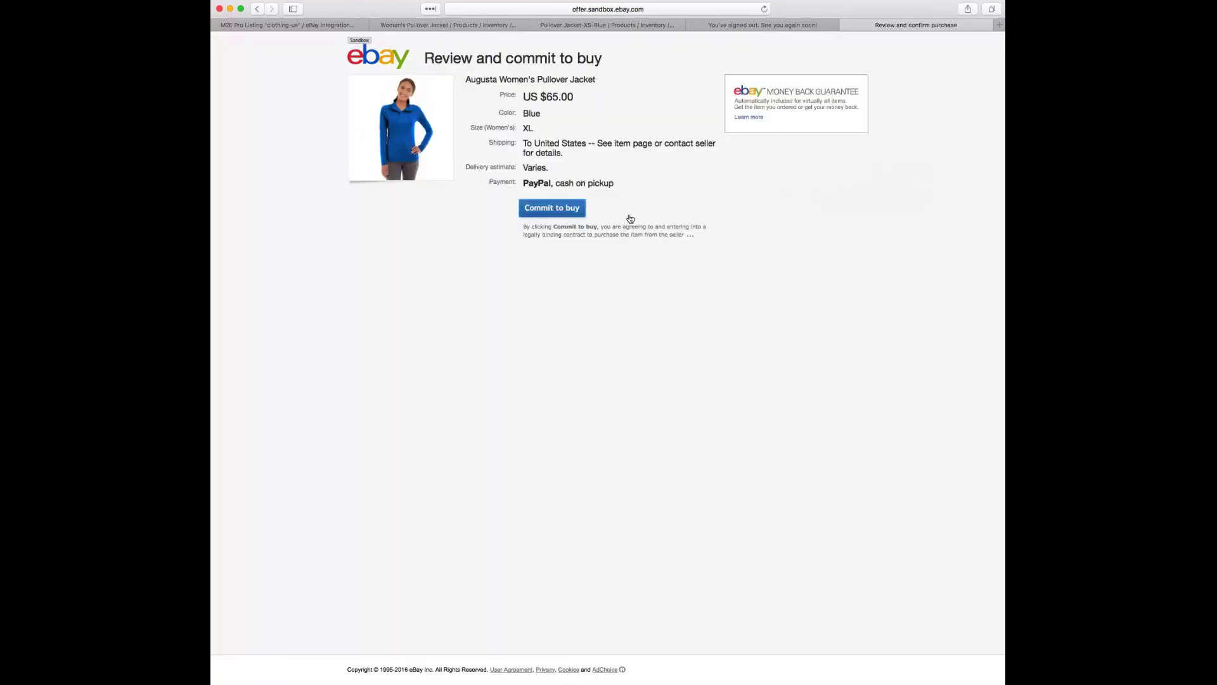
{"action": "left_click", "coordinate": [563, 210]}
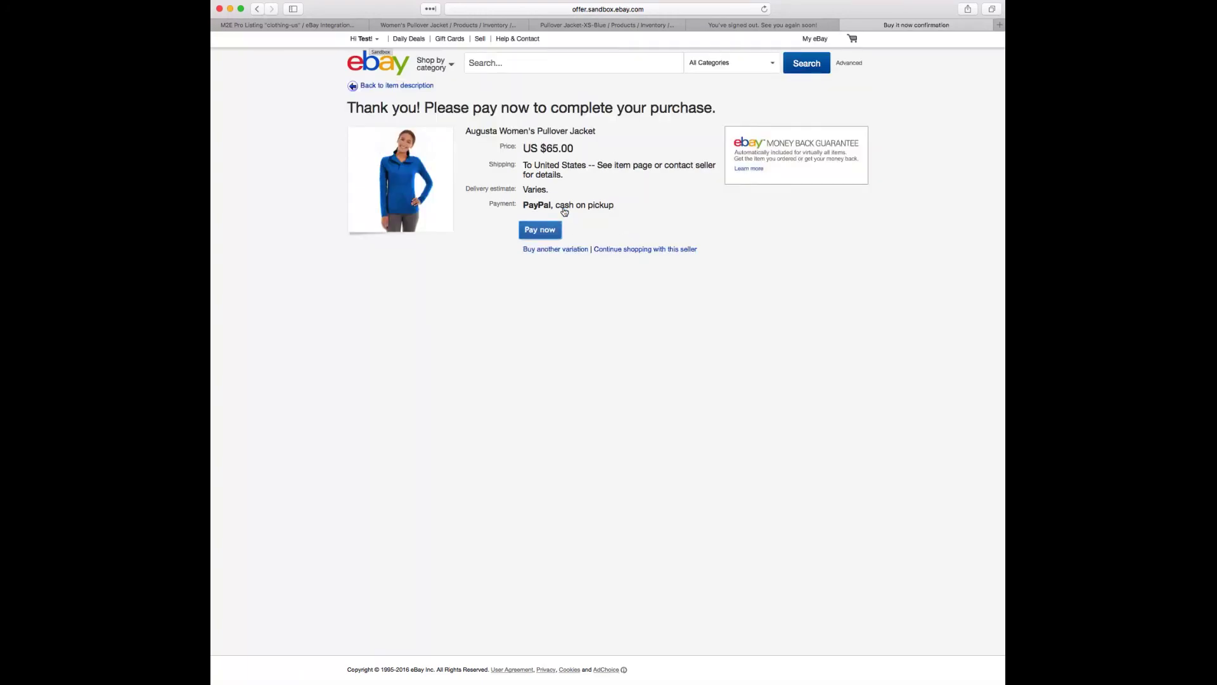
{"action": "left_click", "coordinate": [539, 230]}
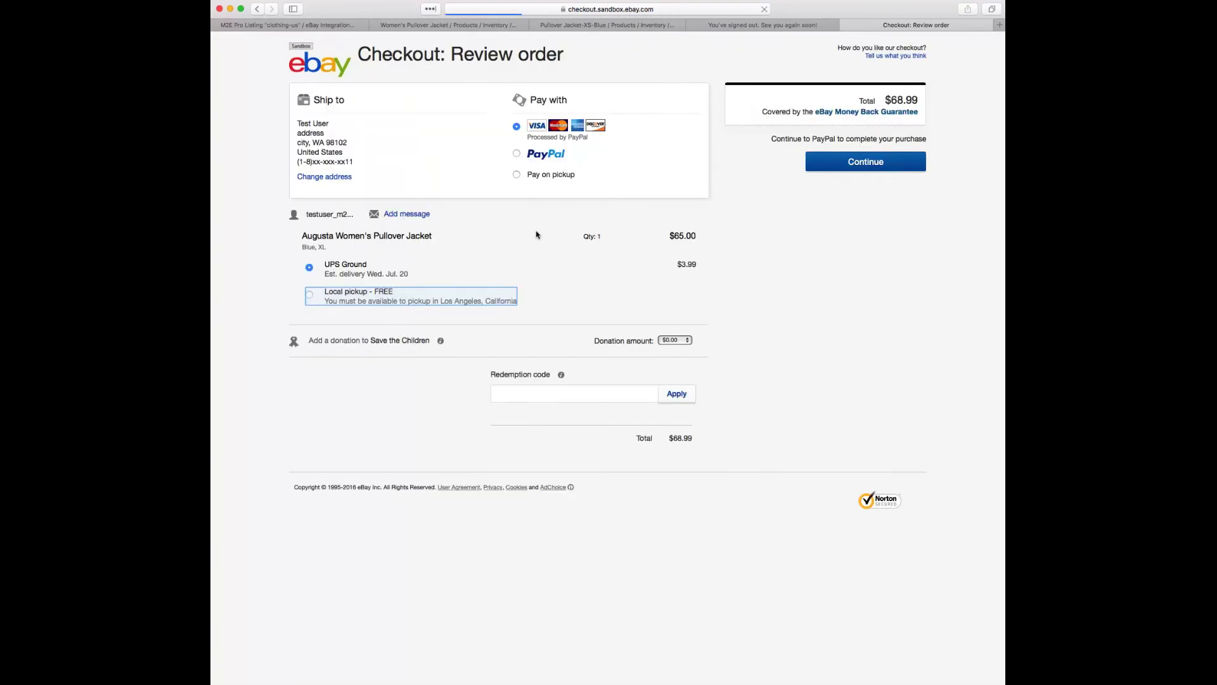
Choose Local pickup as shipping and Pay on pickup as payment, and complete the eBay checkout.
{"action": "left_click", "coordinate": [310, 294]}
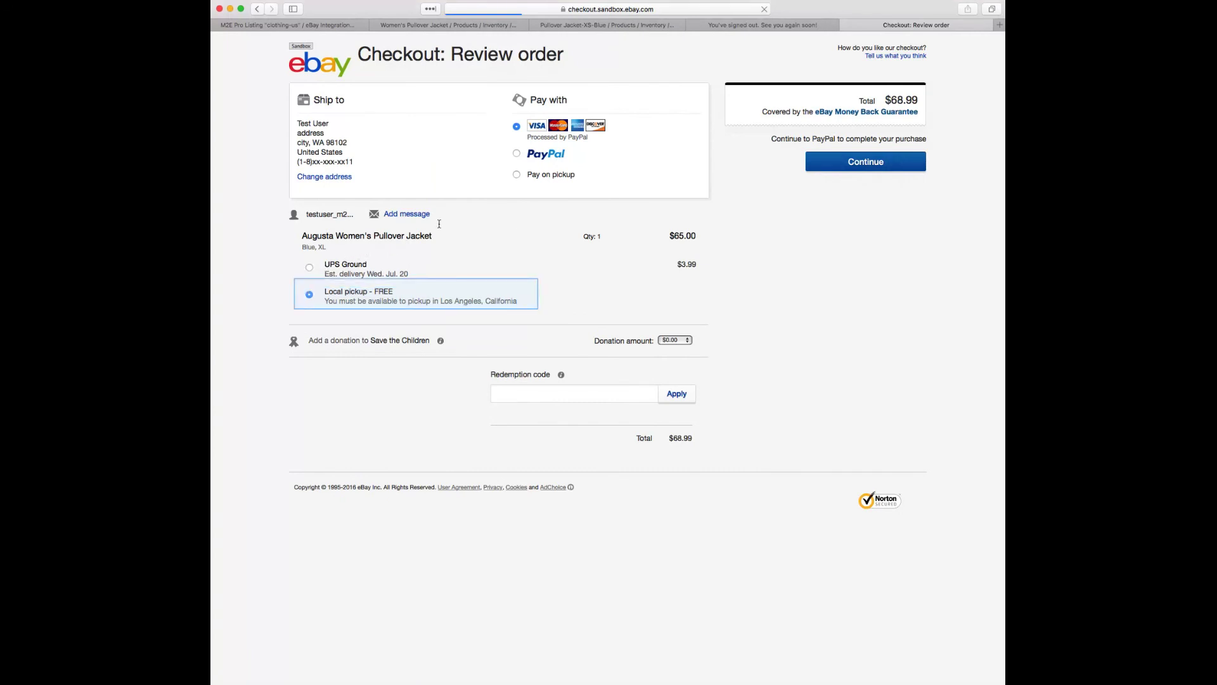
{"action": "left_click", "coordinate": [517, 175]}
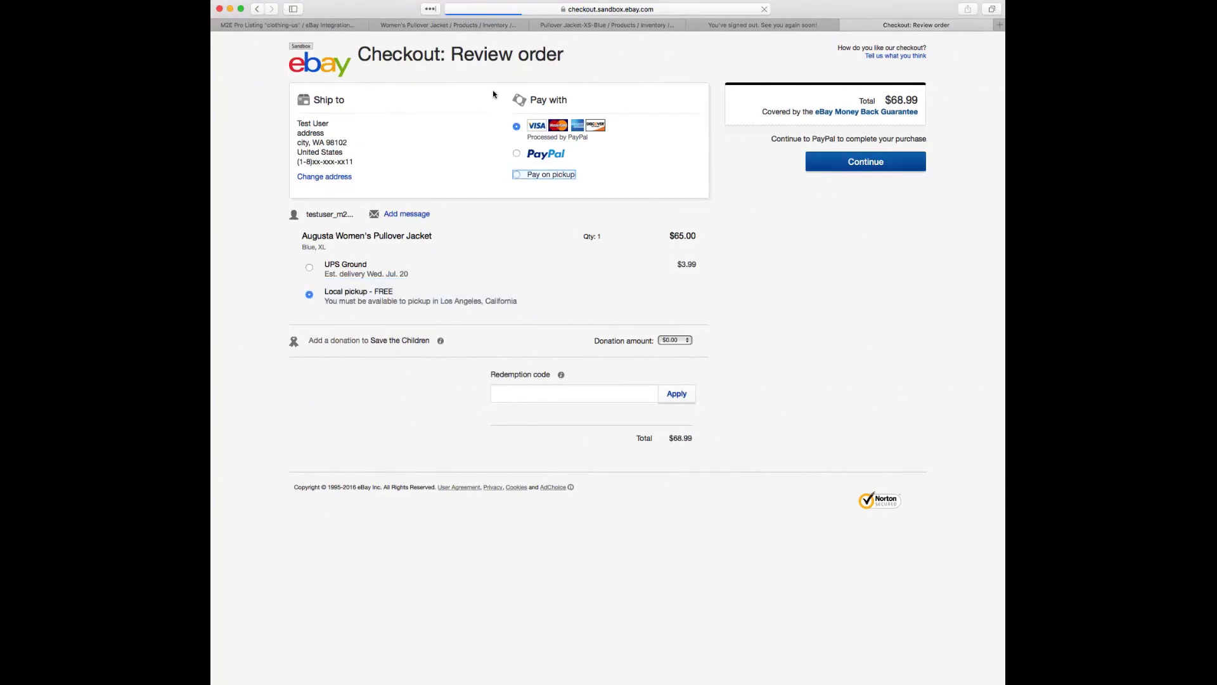
{"action": "left_click", "coordinate": [517, 174]}
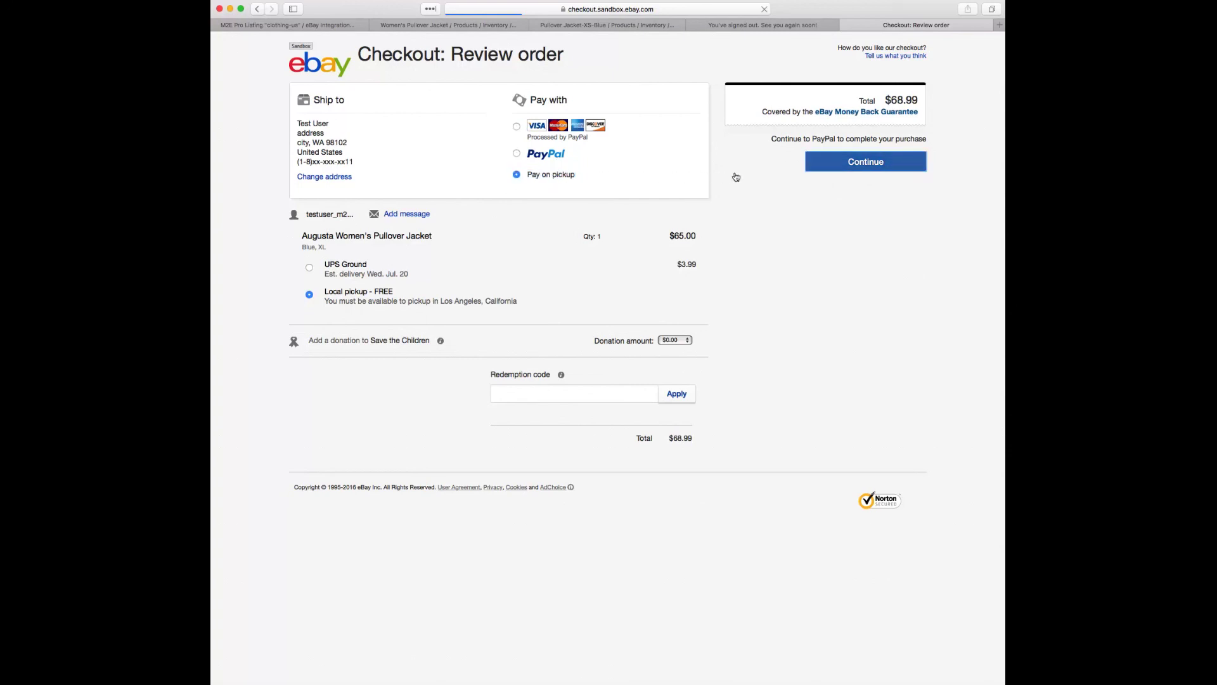
{"action": "left_click", "coordinate": [858, 163]}
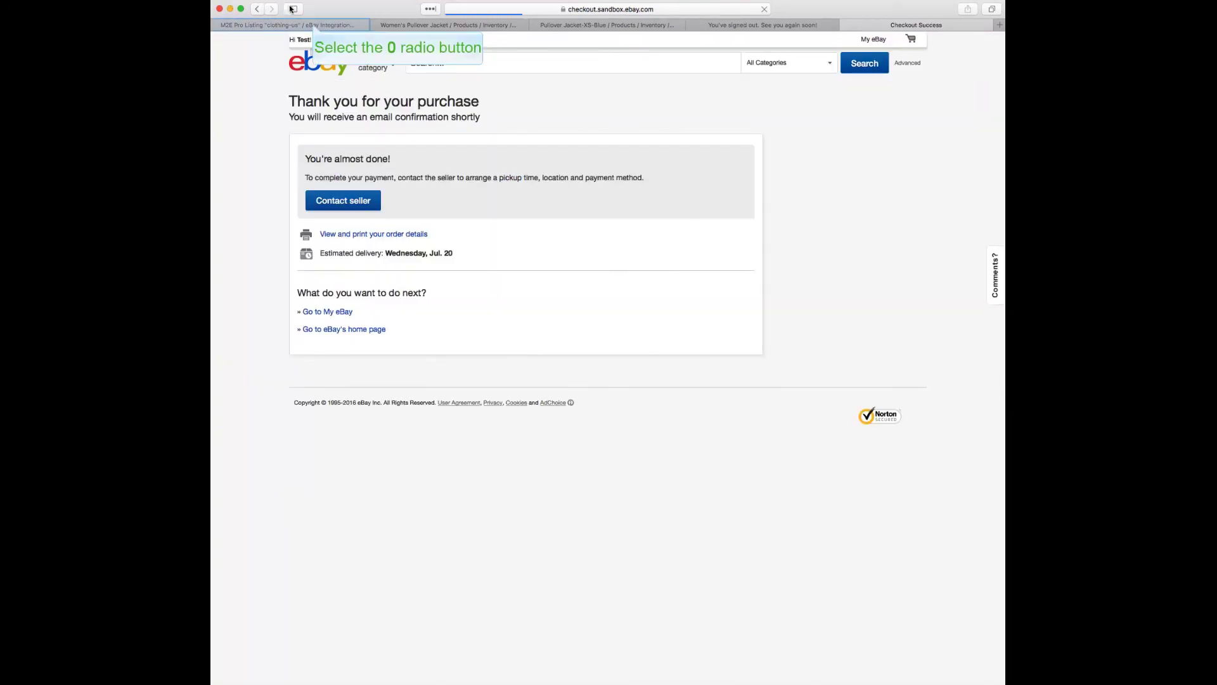
Return to the Magento admin and open the Orders page of the eBay integration.
{"action": "left_click", "coordinate": [313, 25]}
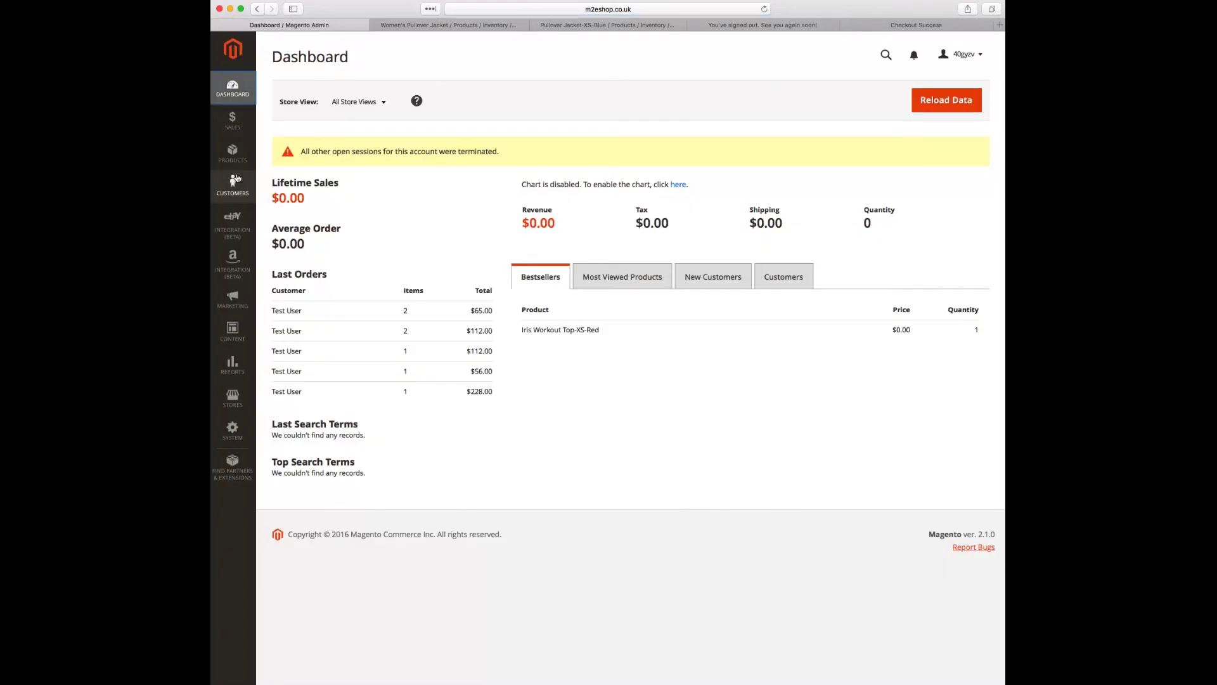
{"action": "left_click", "coordinate": [234, 91]}
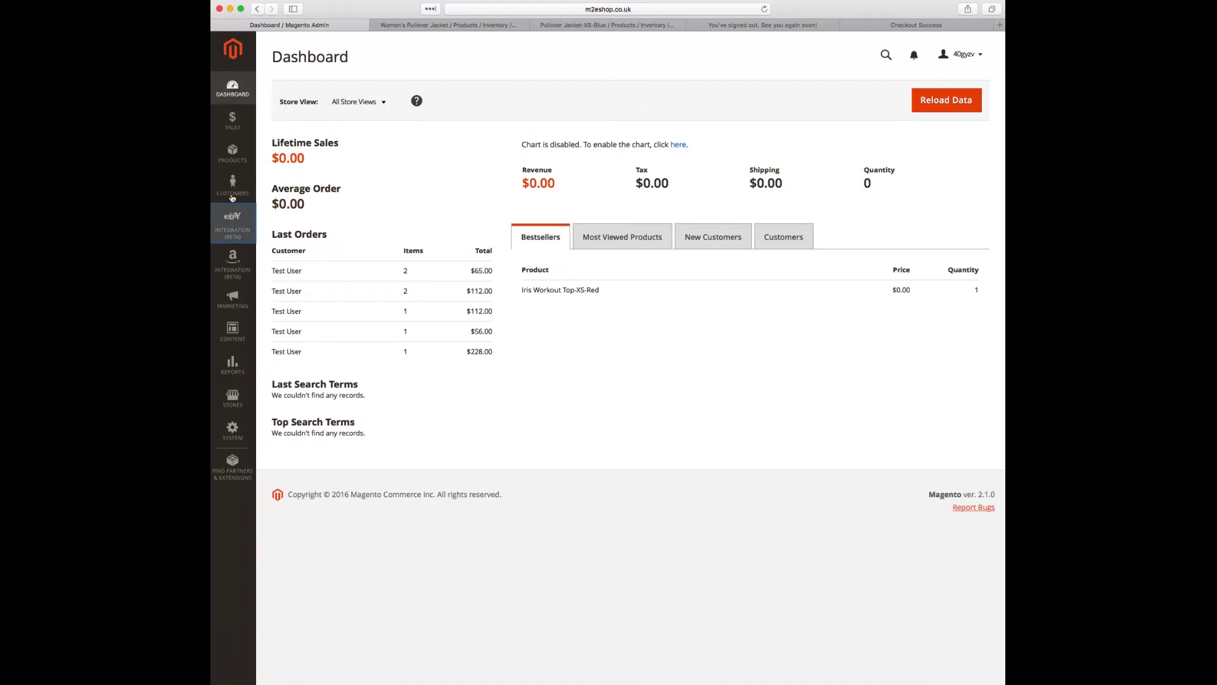
{"action": "left_click", "coordinate": [233, 219]}
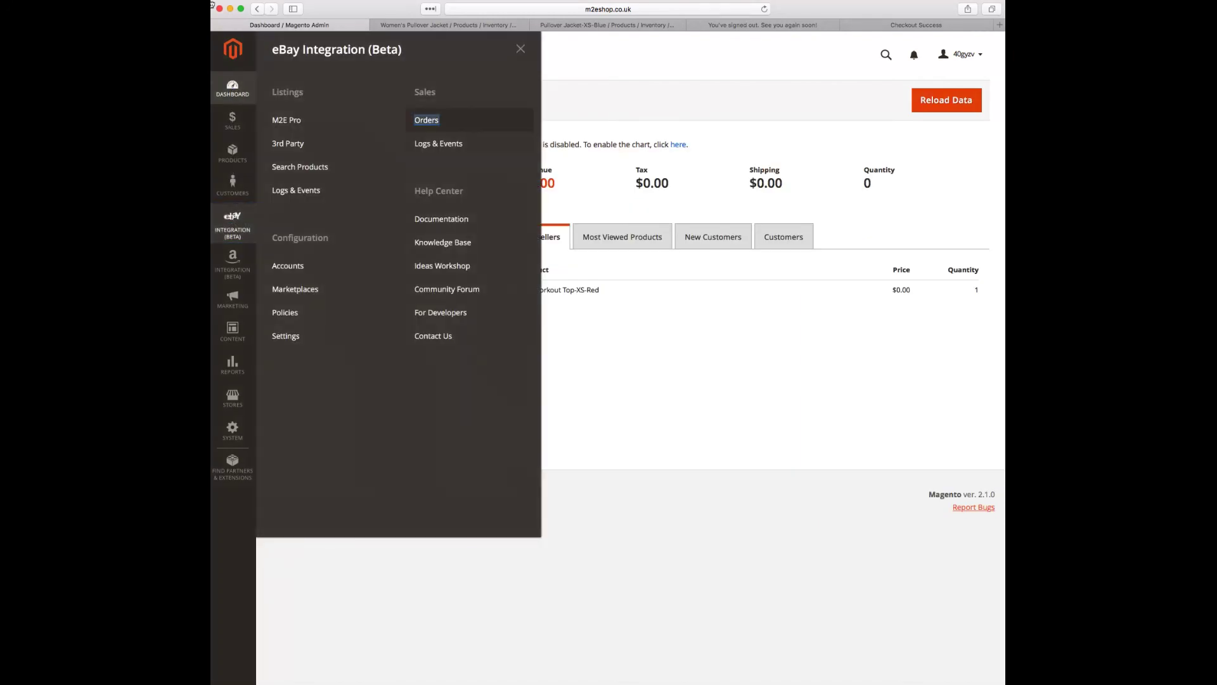
{"action": "left_click", "coordinate": [427, 120]}
{"action": "left_click", "coordinate": [429, 122]}
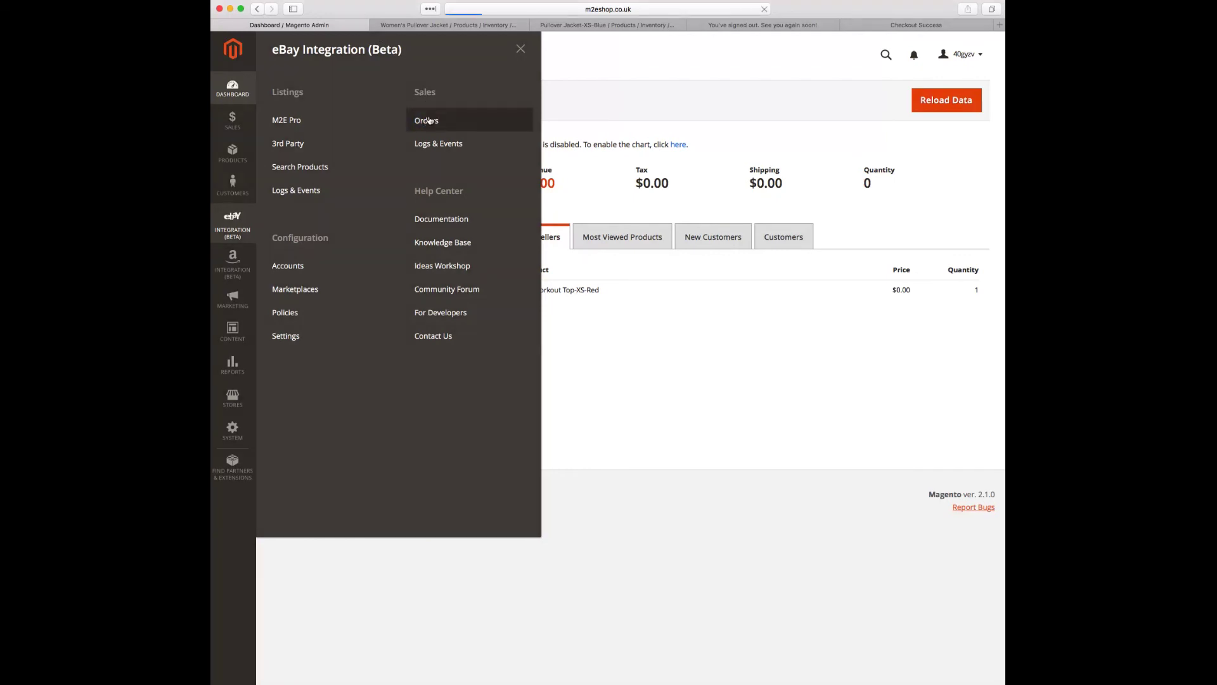